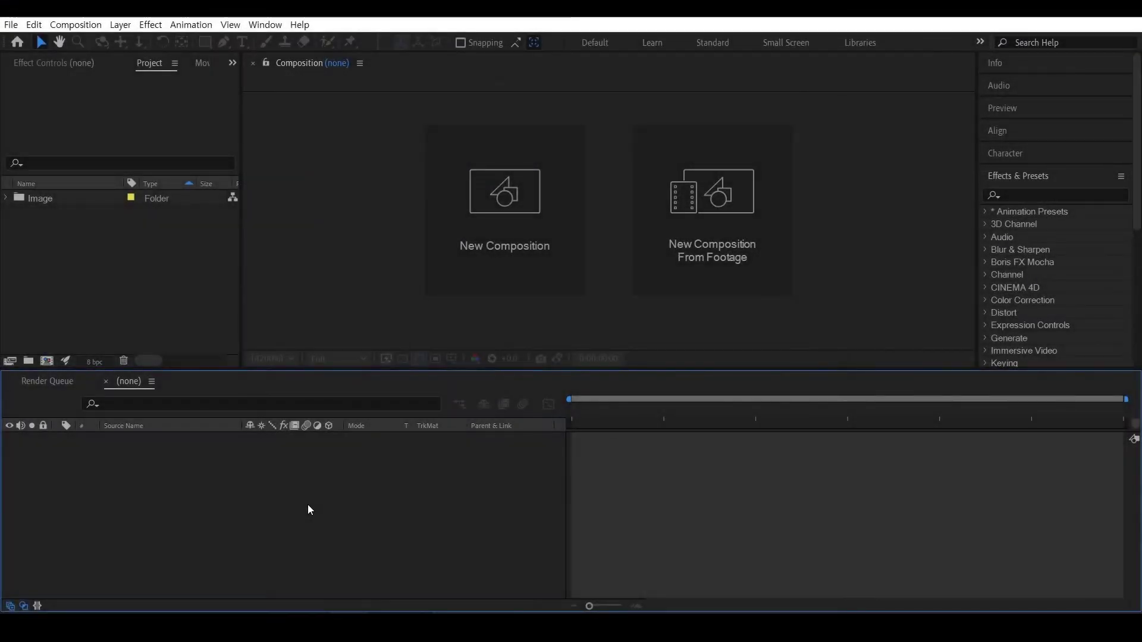
- Create a new composition named Rain_01, HDTV 1080 29.97 fps, 30 seconds long
left_click(48, 361)
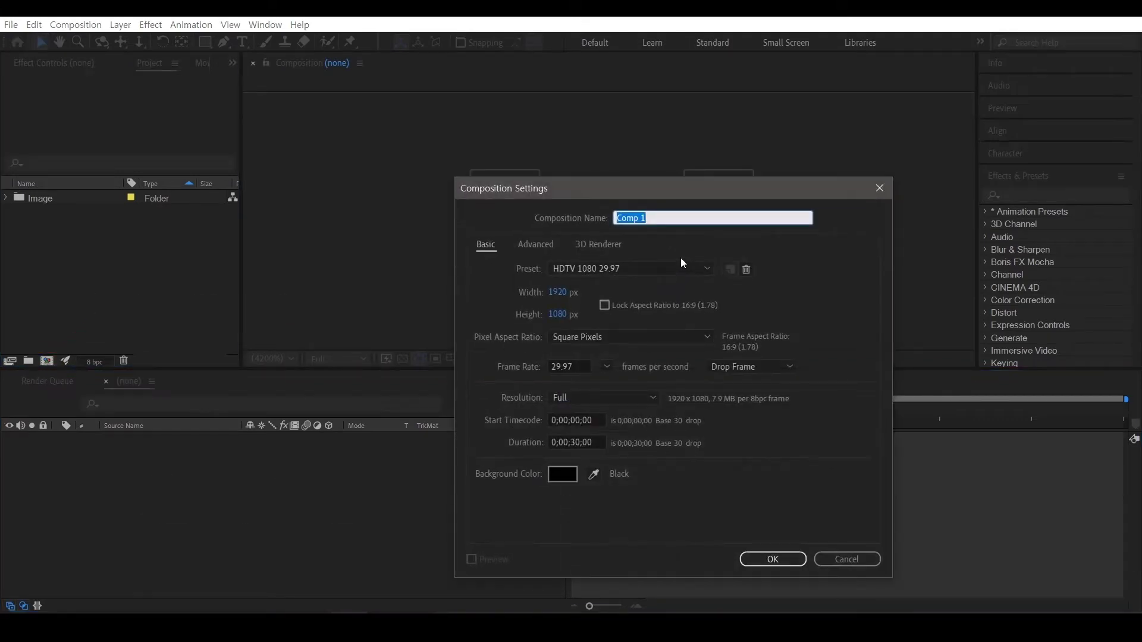
type("Rain_01")
left_click(745, 559)
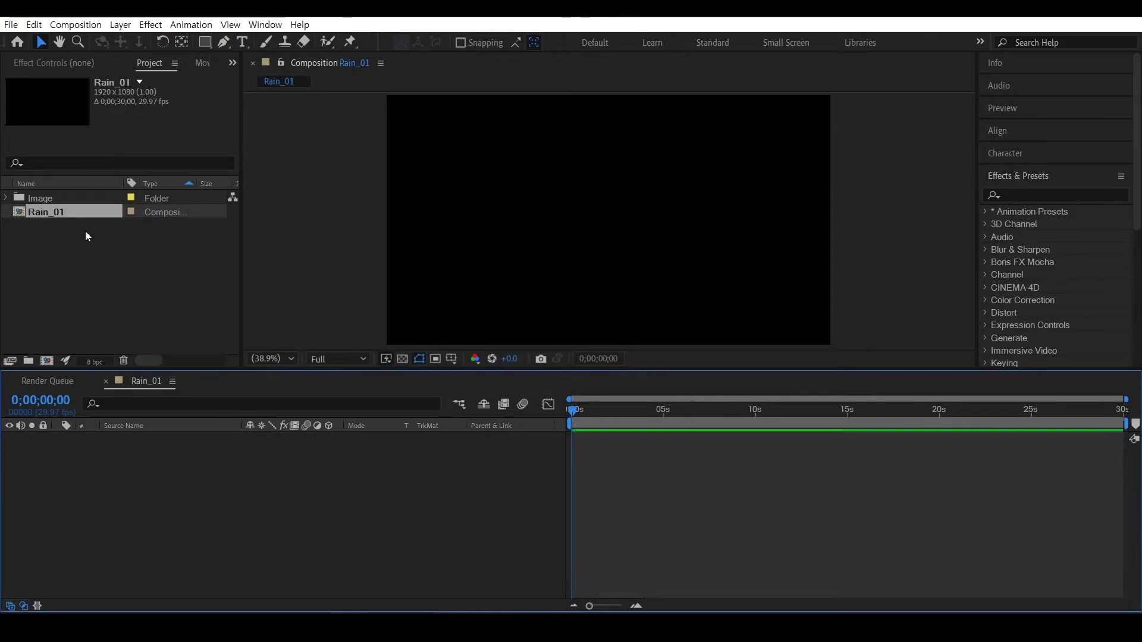
- Drag pool-5055009.jpg from the Image folder into the Rain_01 timeline as a layer
left_click(6, 198)
left_click(71, 213)
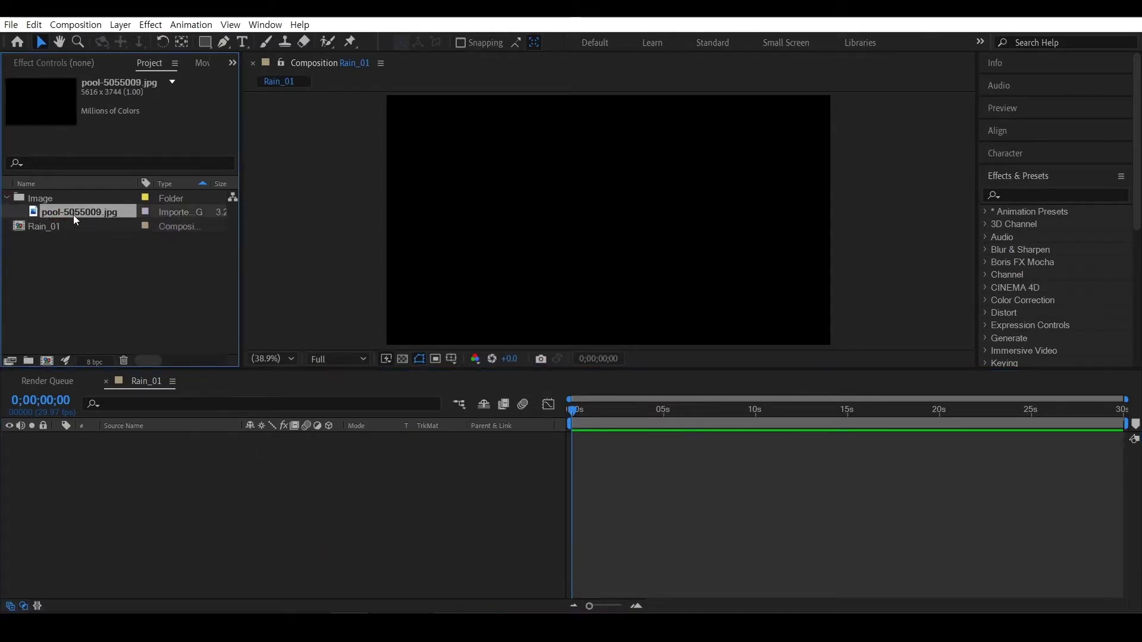
left_click_drag(76, 210, 190, 517)
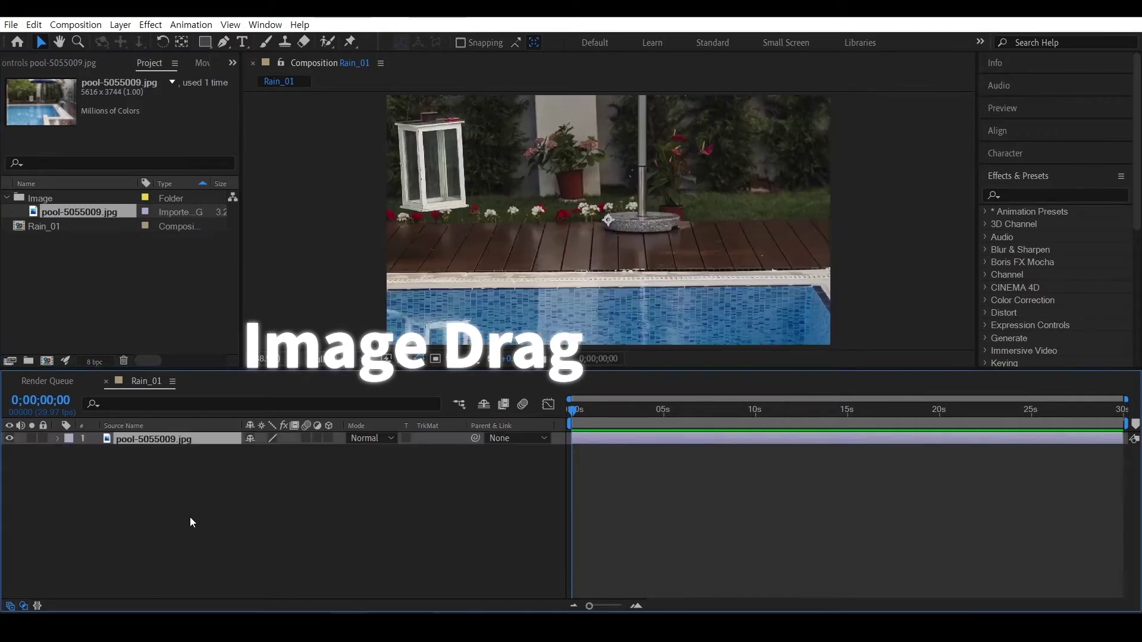
- Scale the pool photo layer down to 29% and show layer names in the timeline
left_click(191, 441)
key("s")
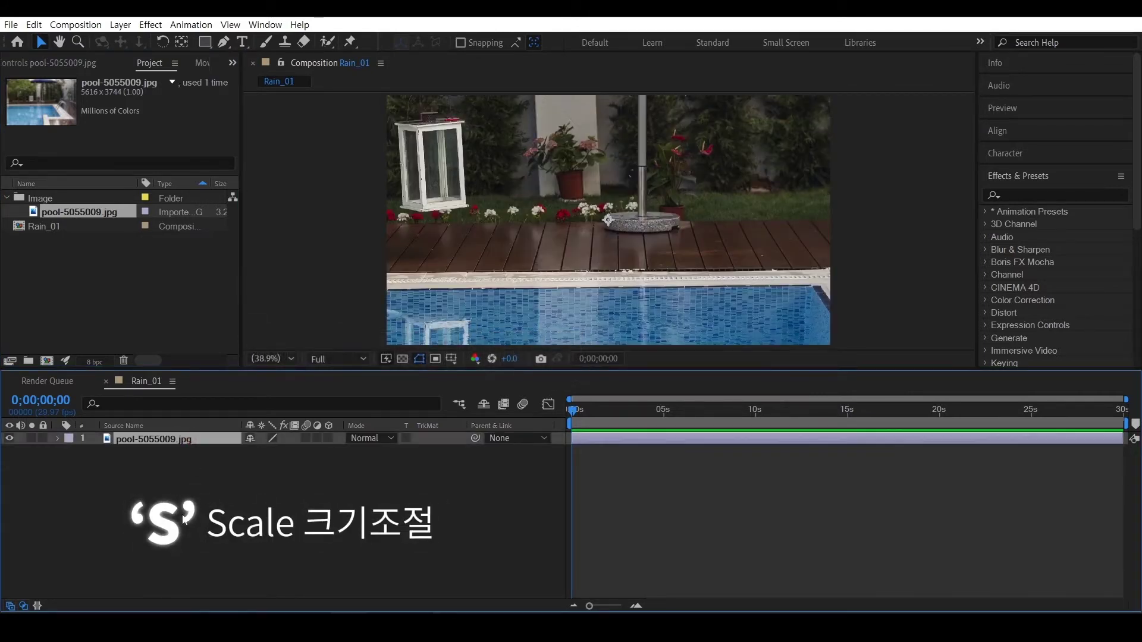
left_click_drag(275, 454, 227, 458)
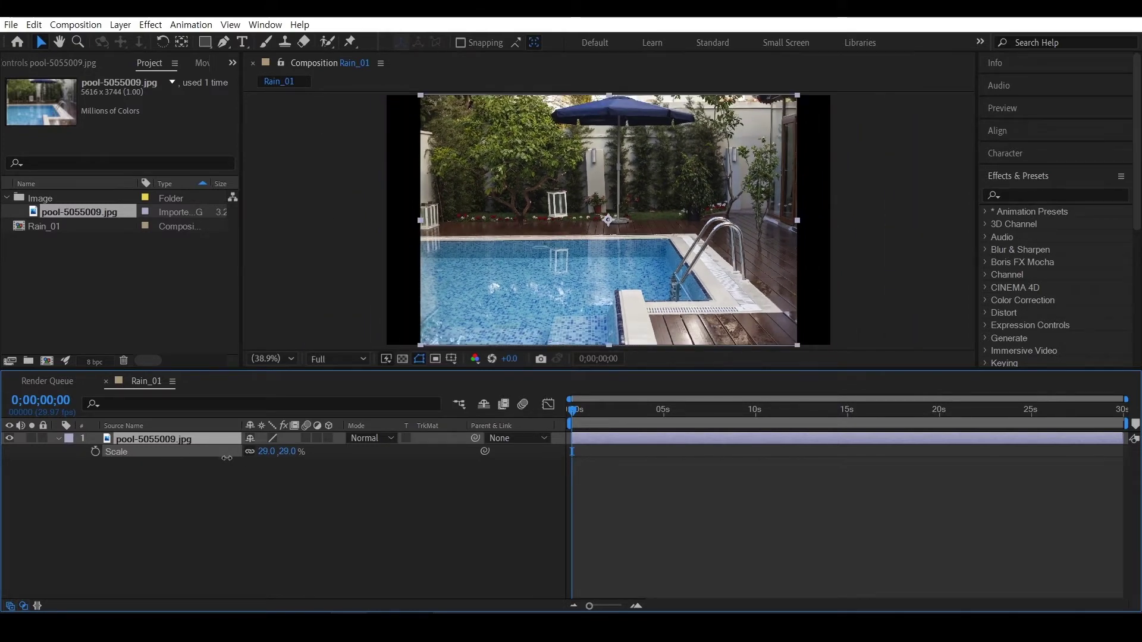
left_click(240, 476)
left_click(177, 426)
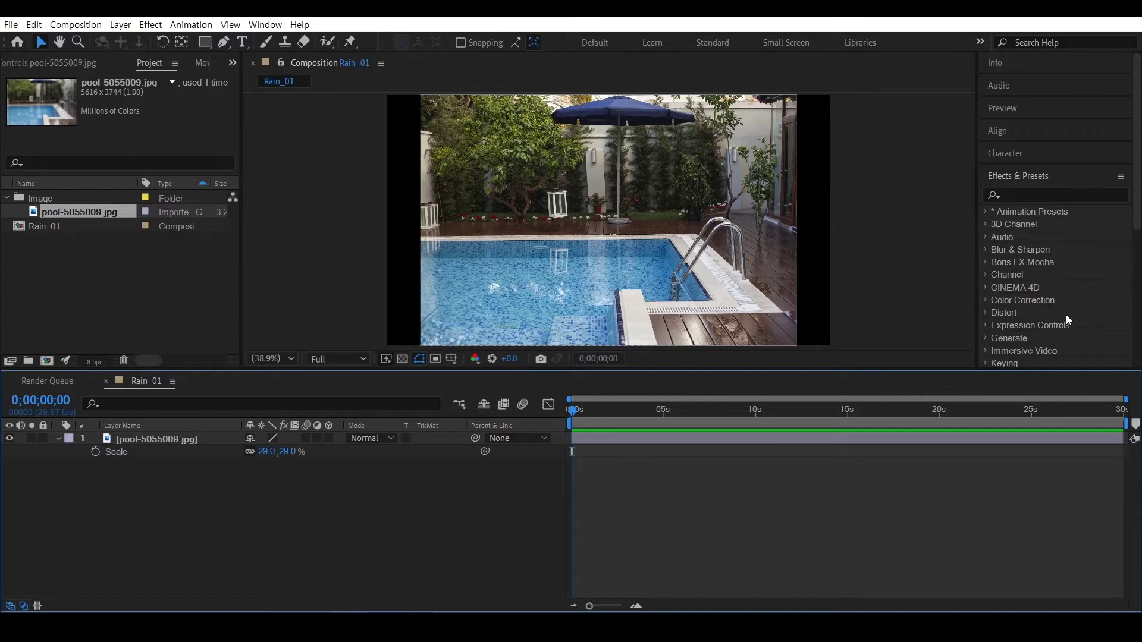
- Apply Color Correction > Curves to the pool layer and pull the RGB midpoint down to darken it
left_click(986, 300)
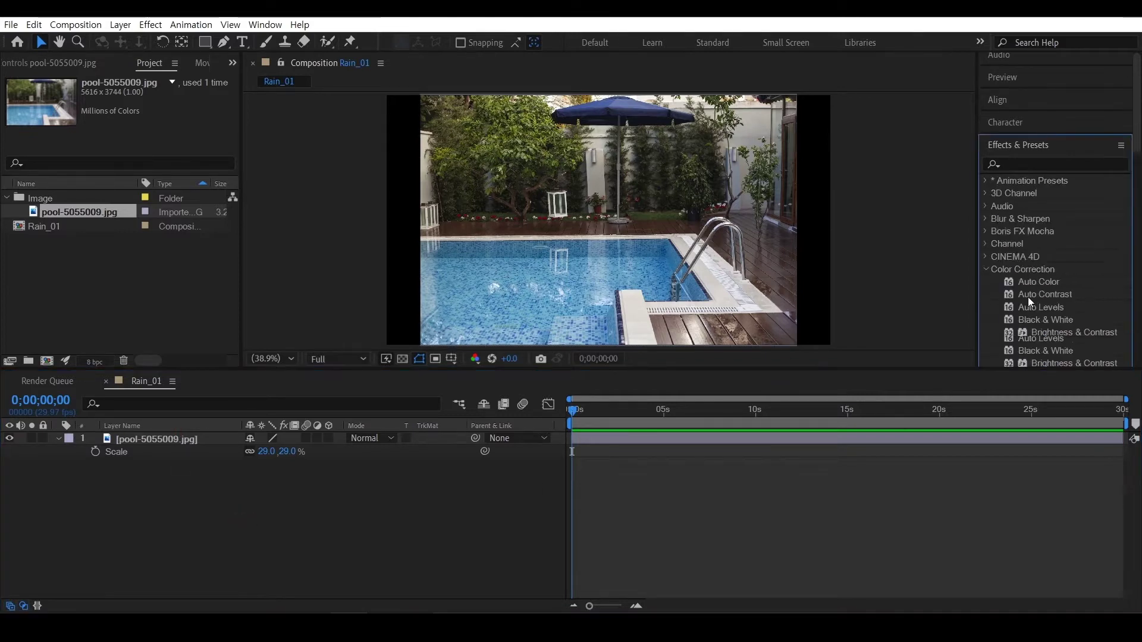
scroll(1028, 297, "down", 3)
scroll(1028, 298, "down", 2)
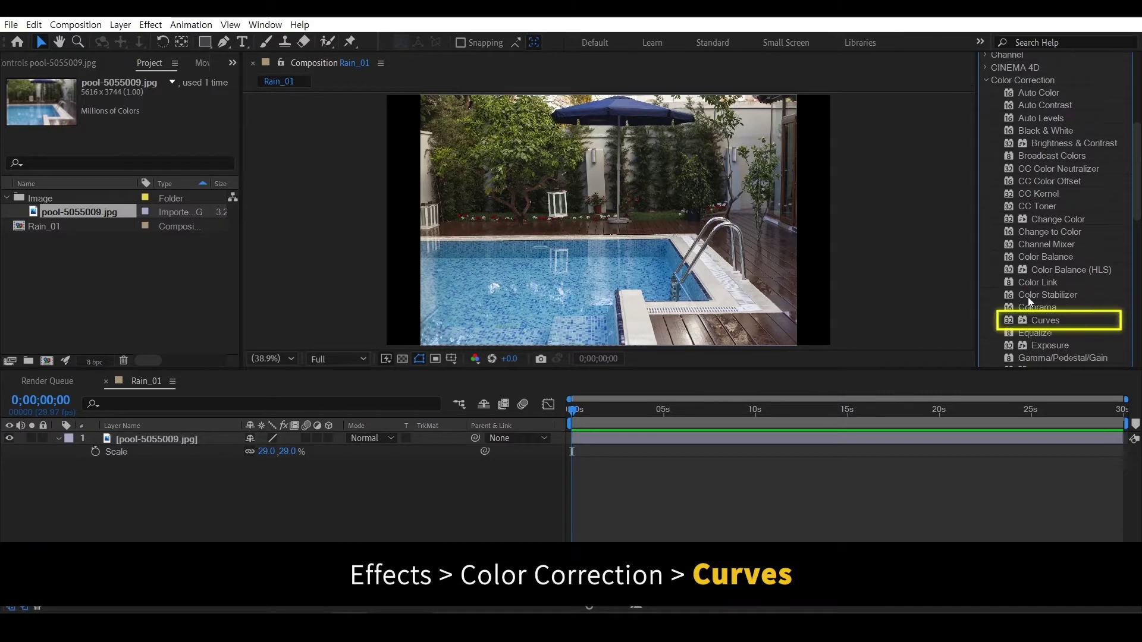
left_click(1032, 322)
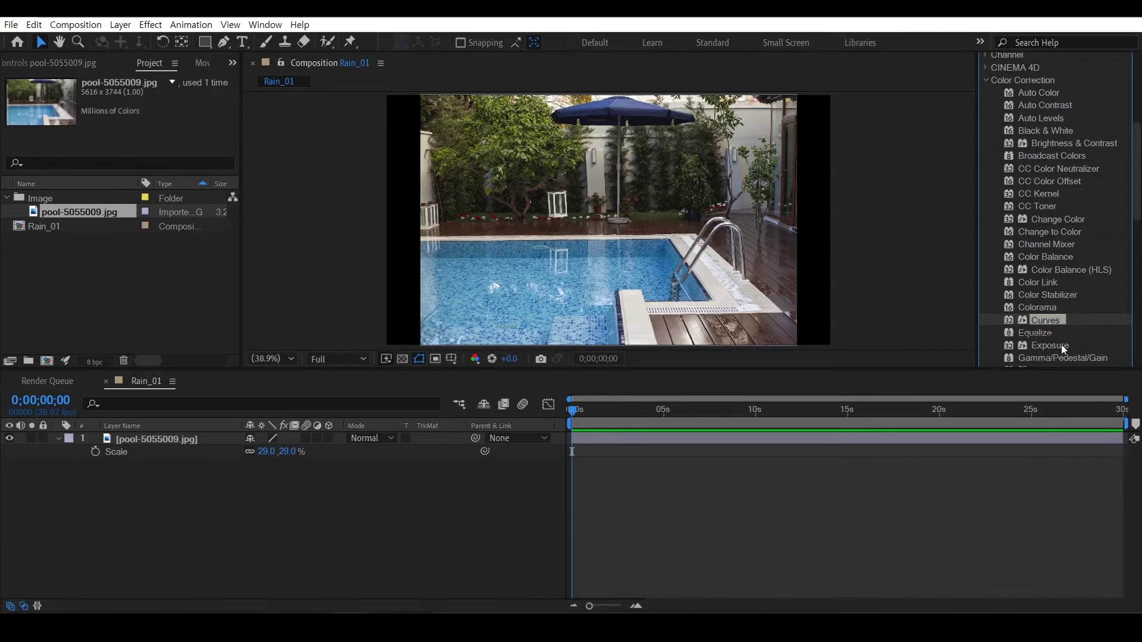
left_click_drag(1055, 319, 197, 438)
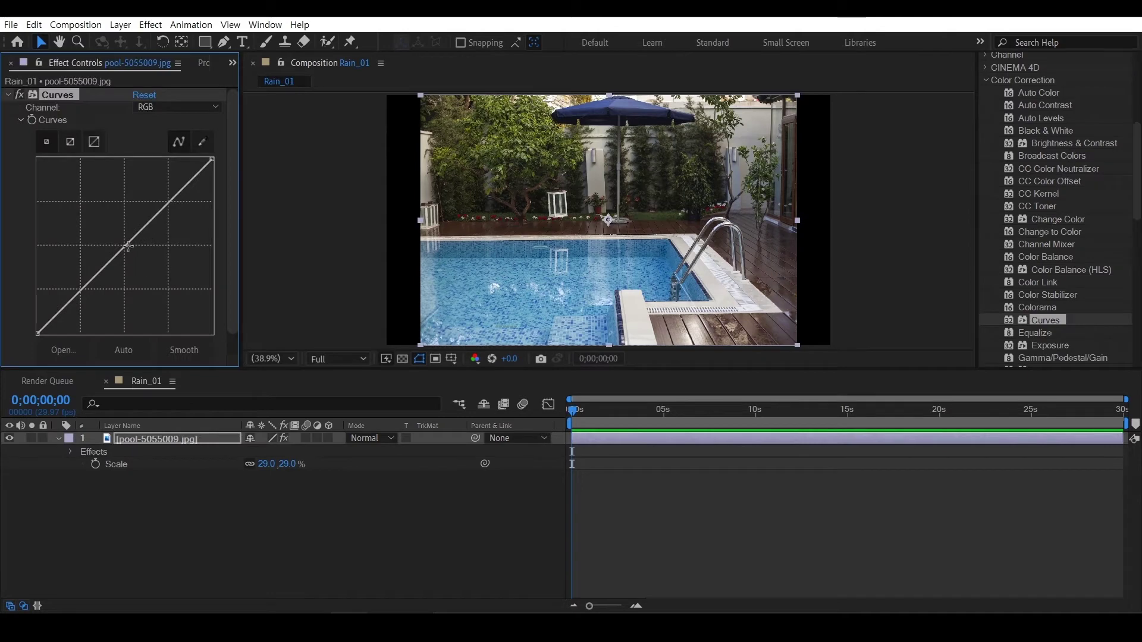
left_click_drag(128, 246, 138, 255)
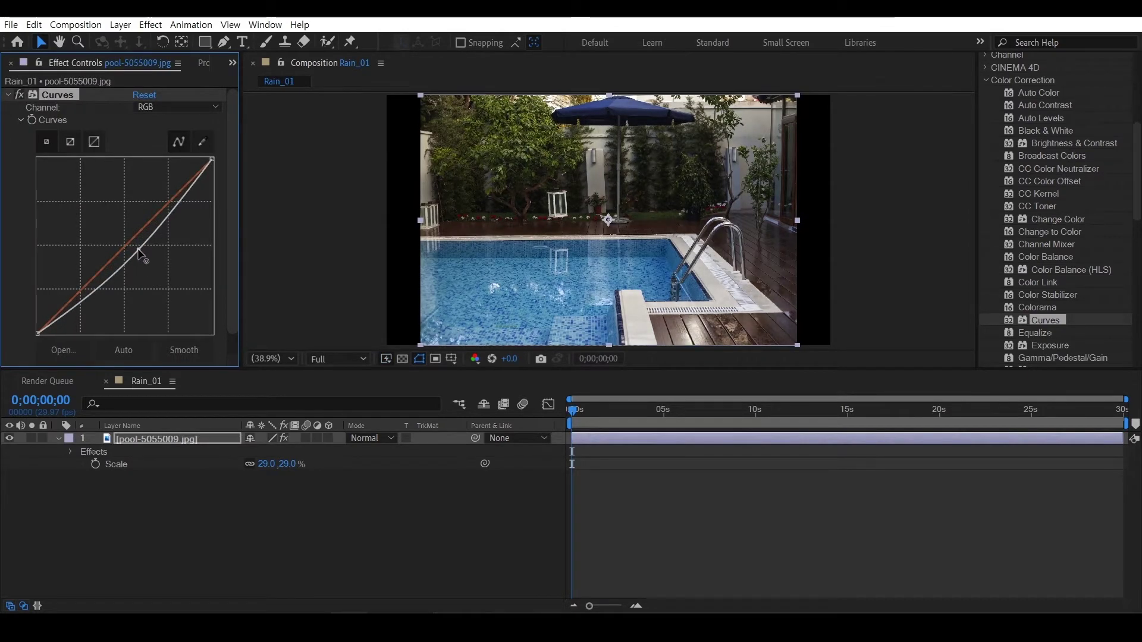
left_click(9, 95)
scroll(1054, 249, "down", 2)
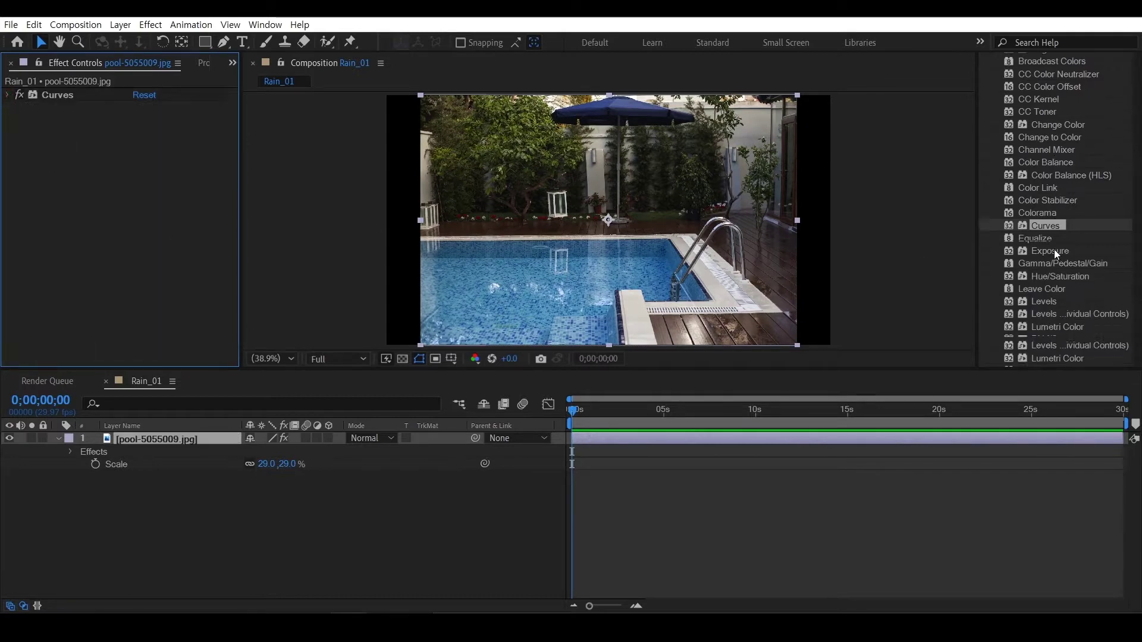
- Apply Hue/Saturation to the pool photo with Master Saturation set to -34
scroll(1055, 248, "down", 2)
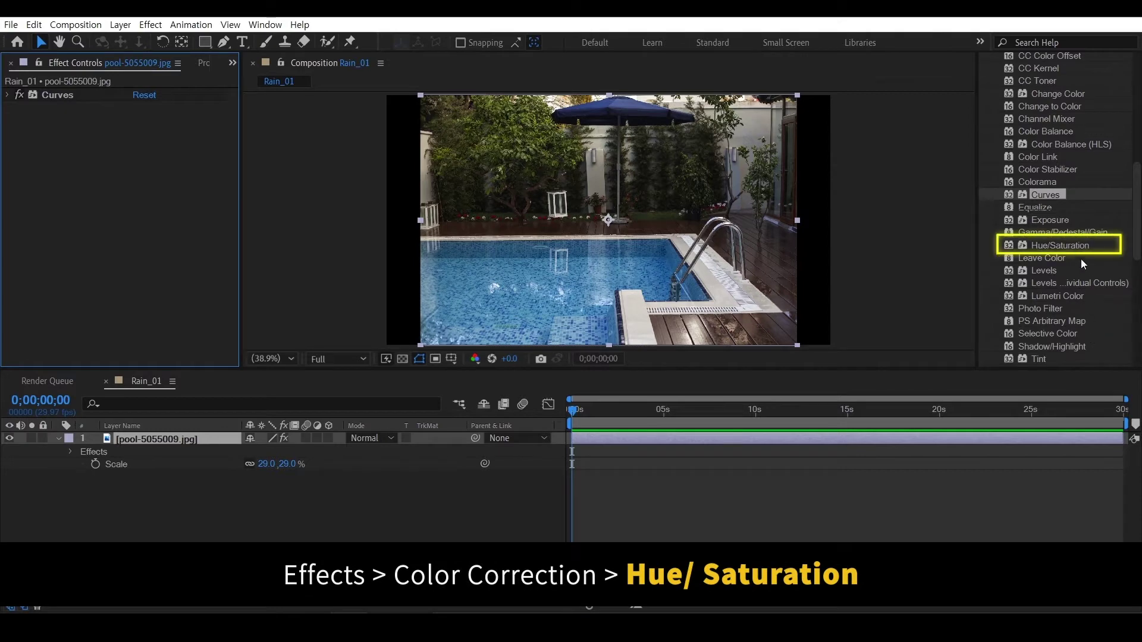
left_click(1070, 246)
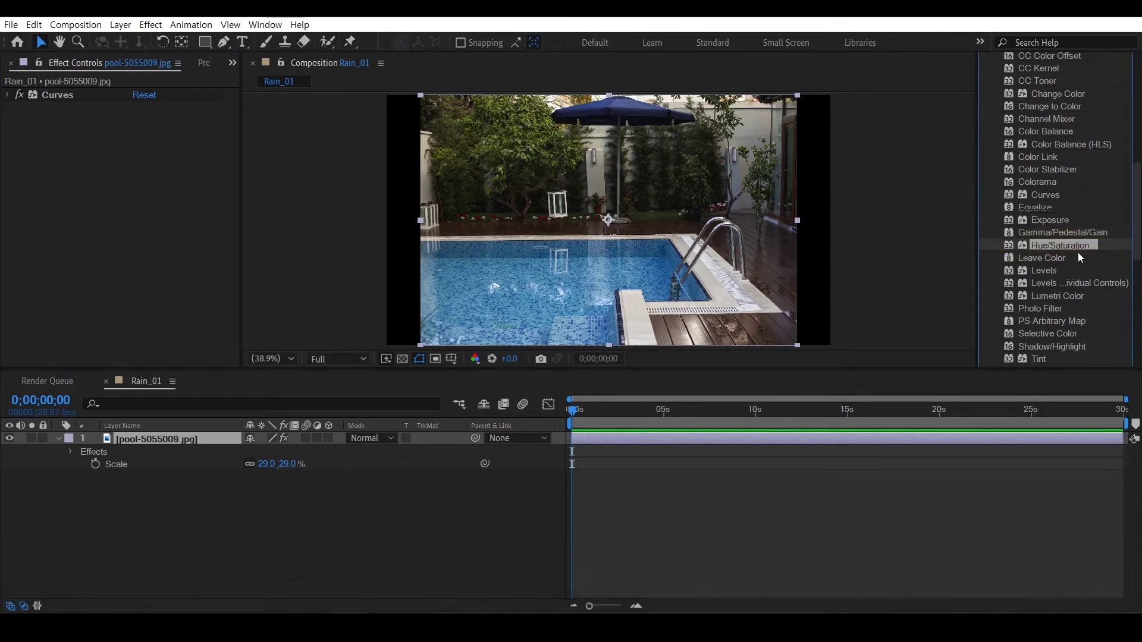
mouse_move(315, 247)
left_mouse_down()
mouse_move(108, 211)
mouse_move(108, 243)
left_mouse_up()
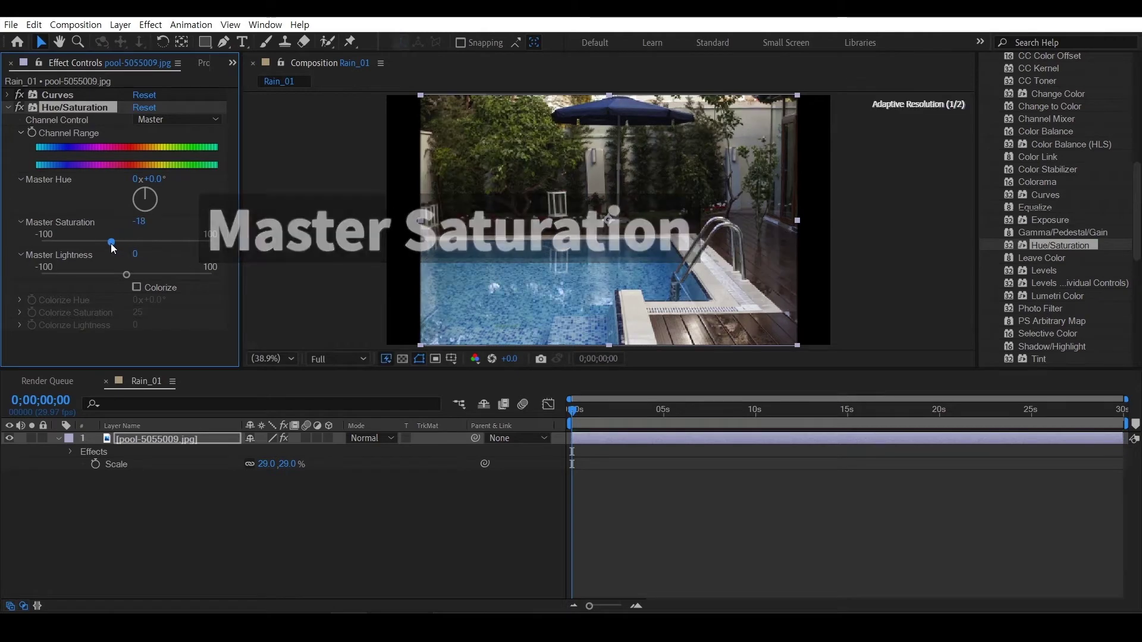
left_click_drag(104, 244, 99, 243)
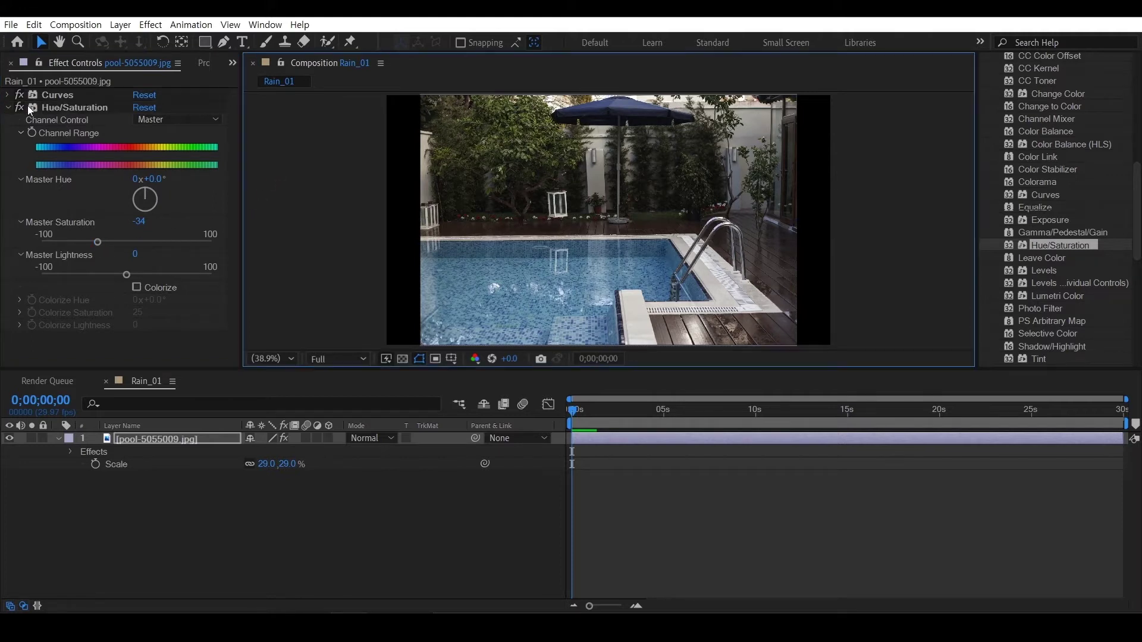
left_click(9, 107)
left_click(186, 537)
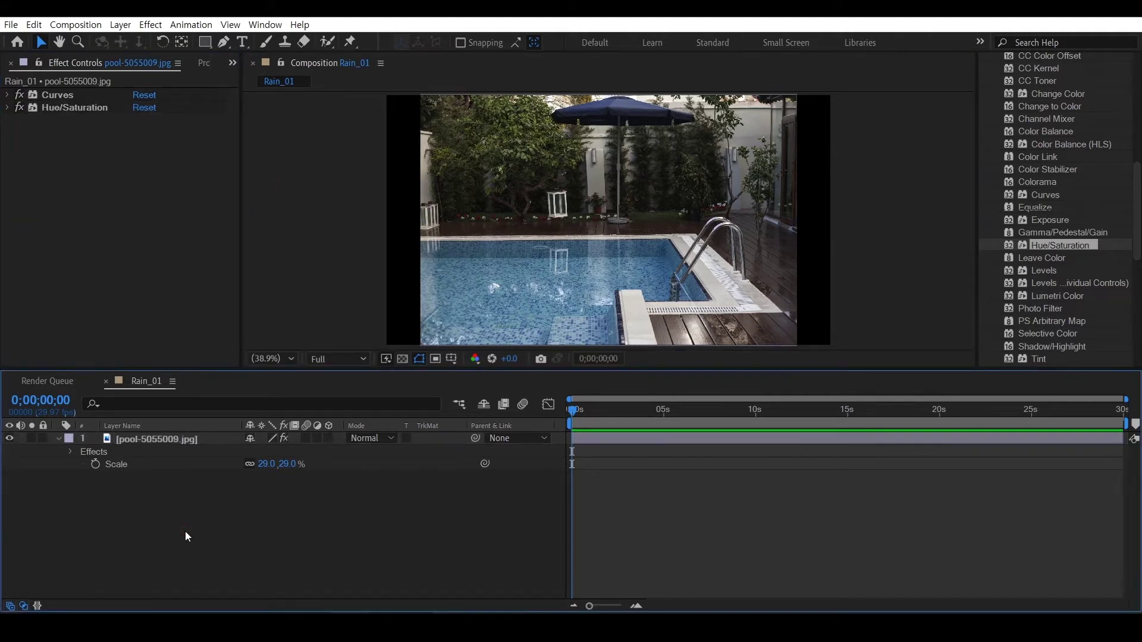
- Add a new adjustment layer above the pool photo via New > Adjustment Layer
right_click(186, 530)
mouse_move(263, 374)
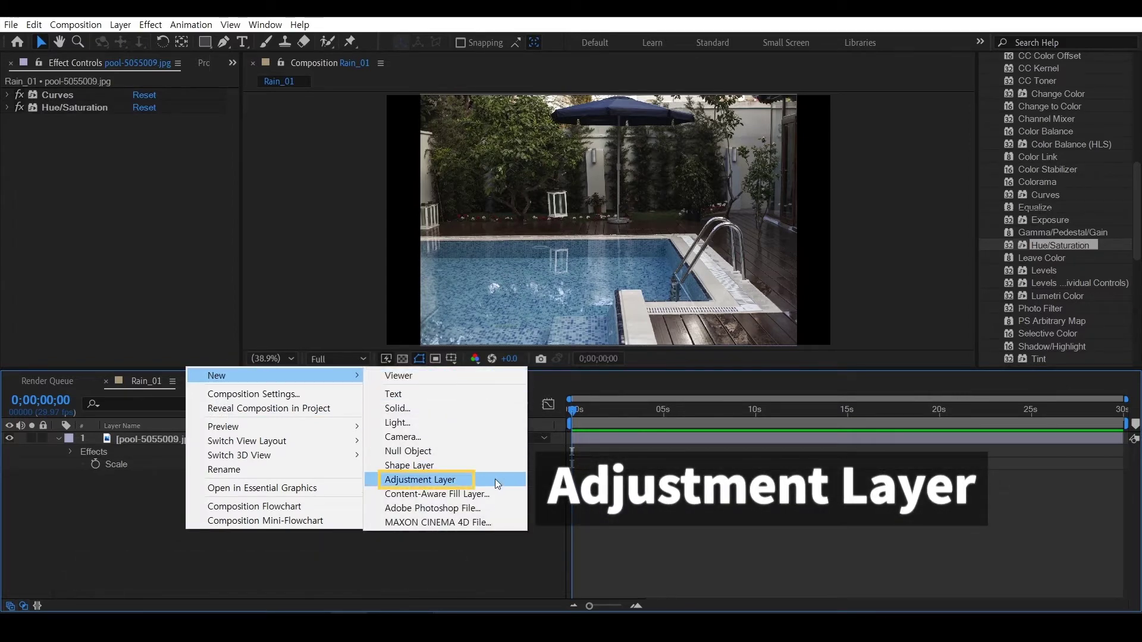
left_click(495, 480)
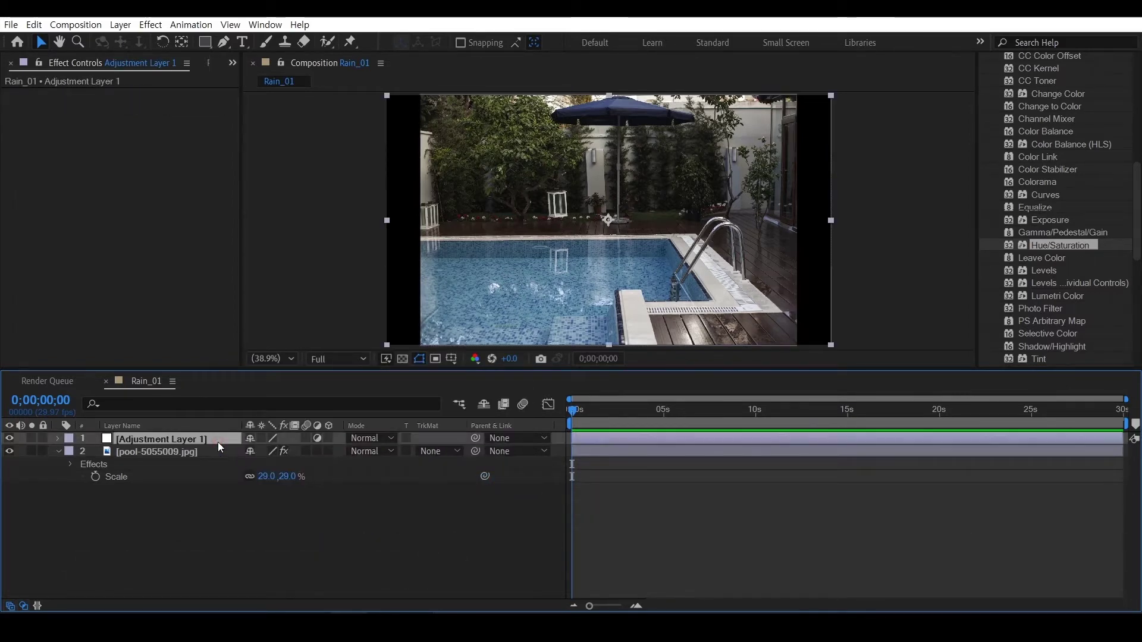
- Apply Curves to Adjustment Layer 1 and bend its curve down to darken the image further
scroll(1075, 268, "up", 2)
mouse_move(1046, 225)
left_mouse_down()
mouse_move(191, 458)
mouse_move(181, 436)
left_mouse_up()
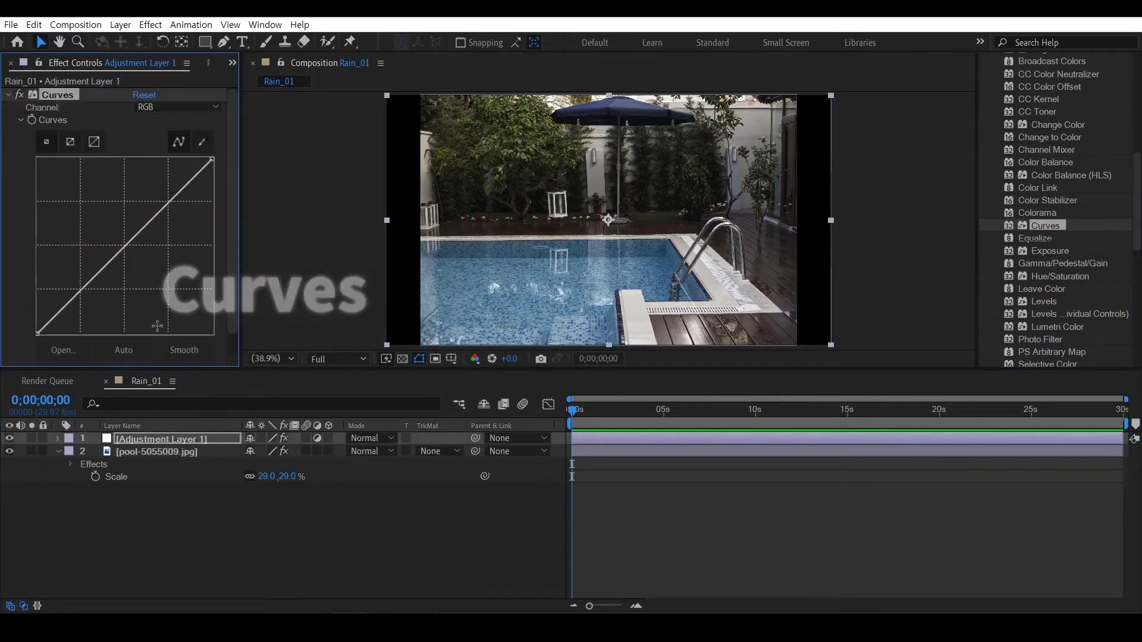
left_click_drag(126, 252, 138, 253)
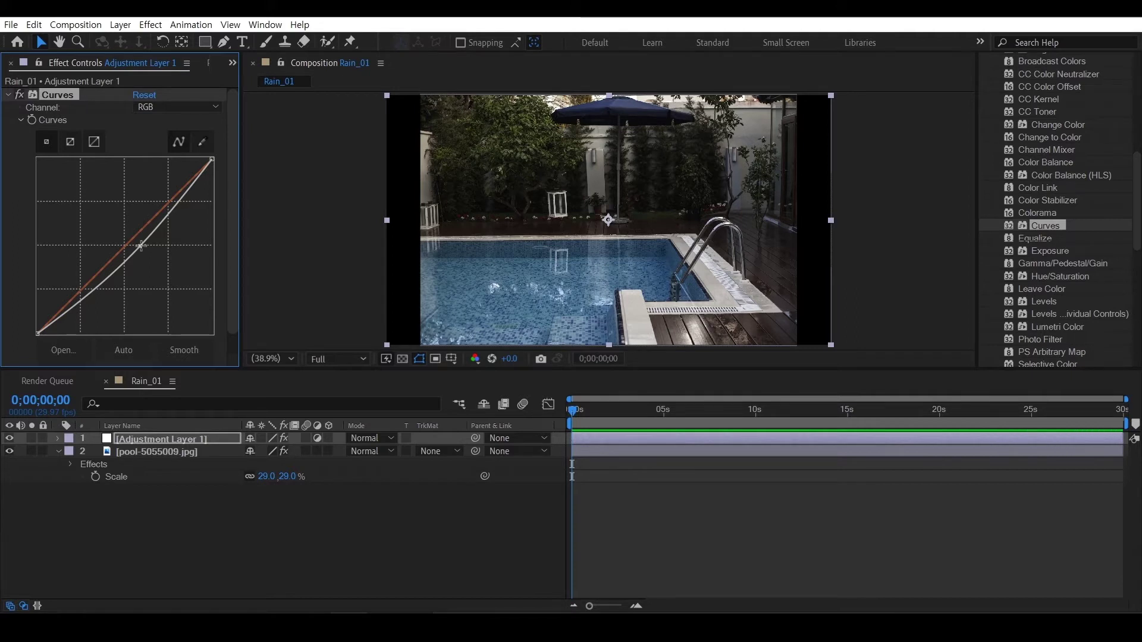
left_click(8, 95)
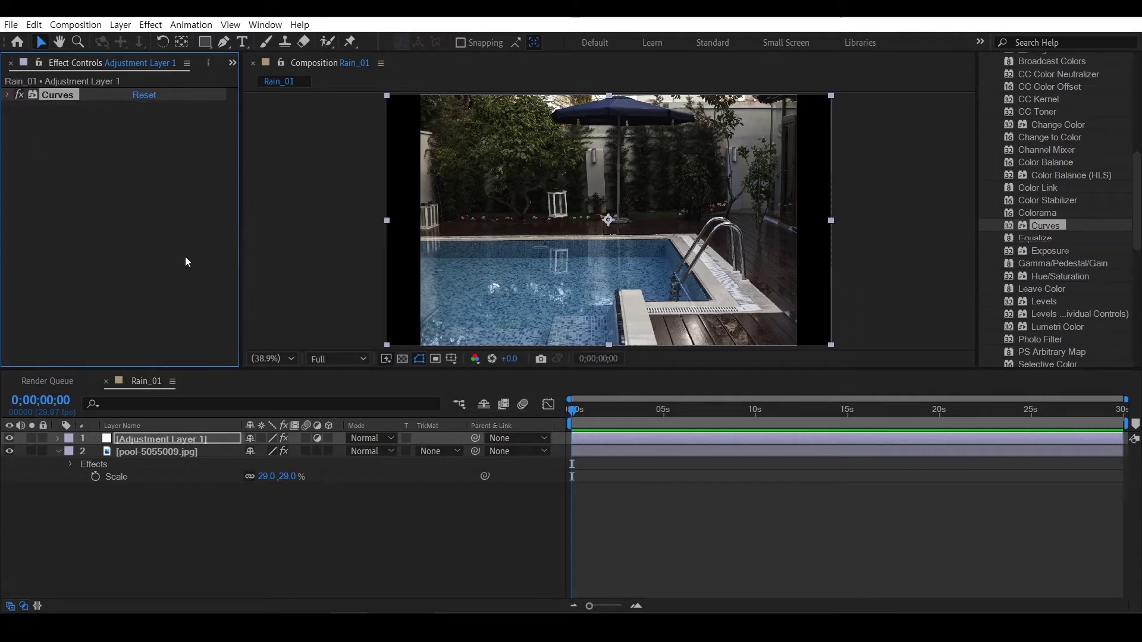
left_click(185, 438)
- With the Pen tool, trace an open curved mask path across the upper-left foliage on Adjustment Layer 1
scroll(491, 203, "up", 3)
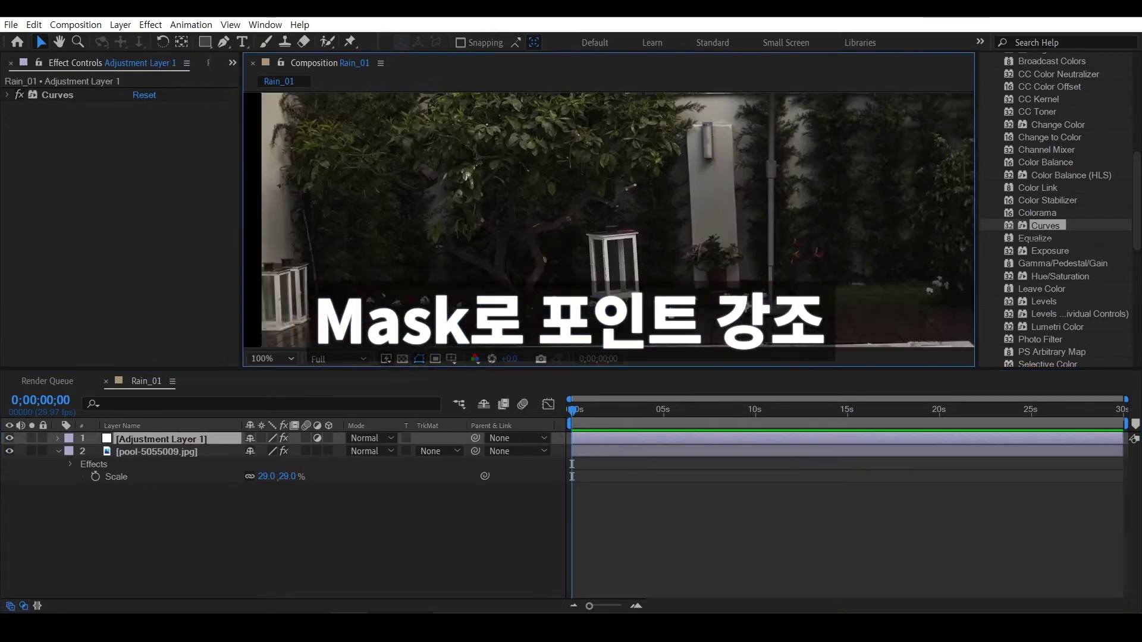
left_click(223, 41)
left_click(622, 268)
left_click_drag(593, 213, 595, 191)
left_click_drag(672, 201, 698, 254)
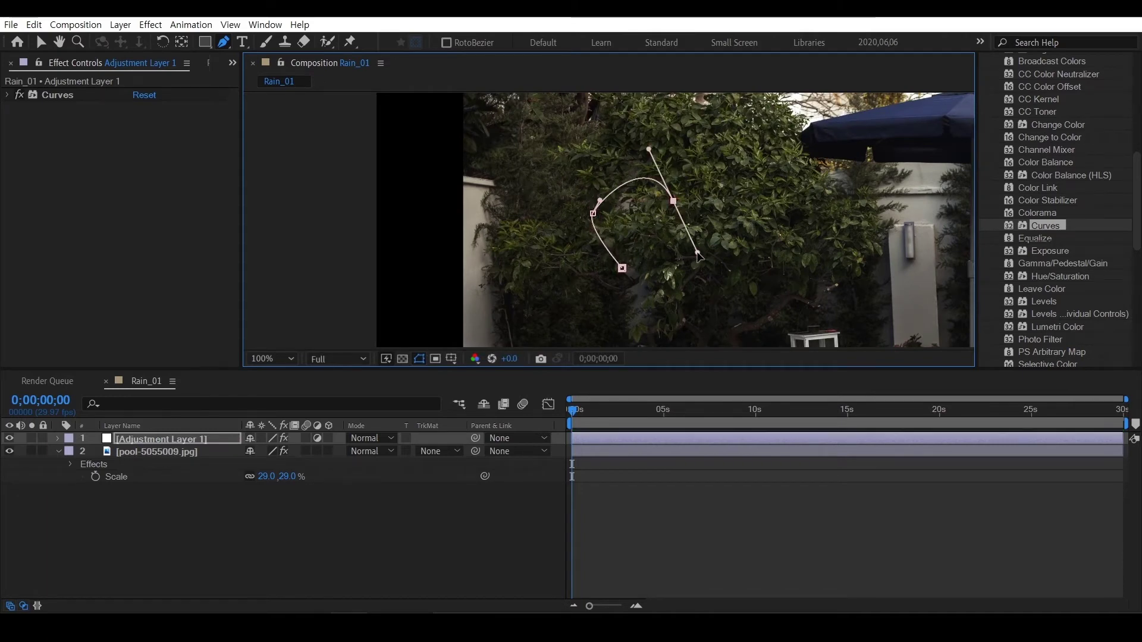
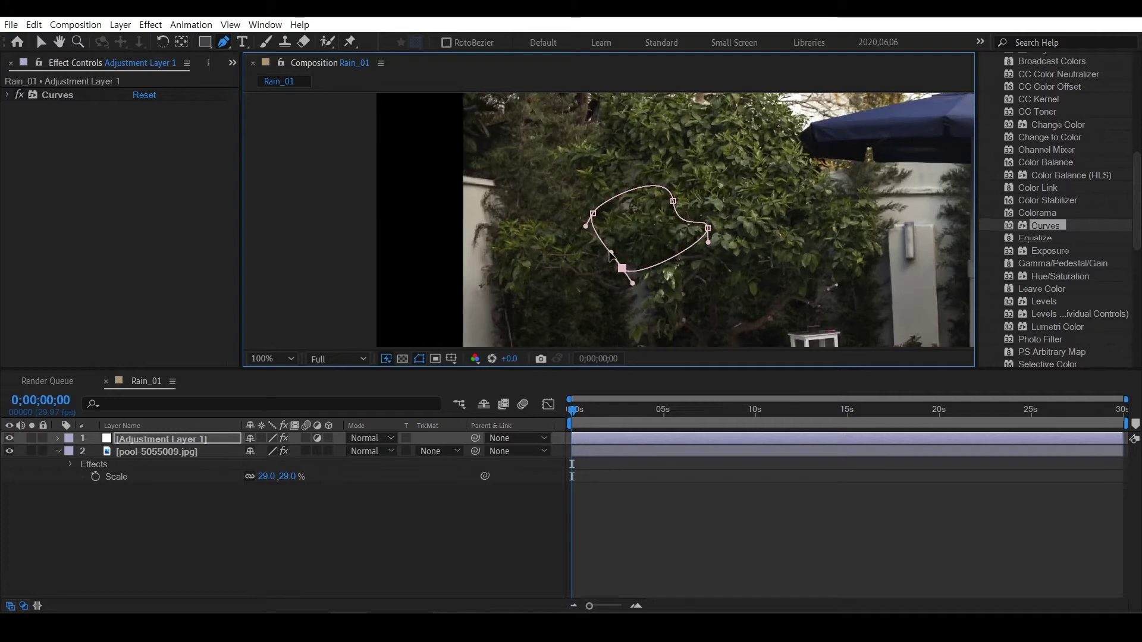
- Close Mask 1 on the adjustment layer, set it to Subtract and feather it 20 pixels
key("v")
left_click(178, 445)
key("m")
left_click(268, 451)
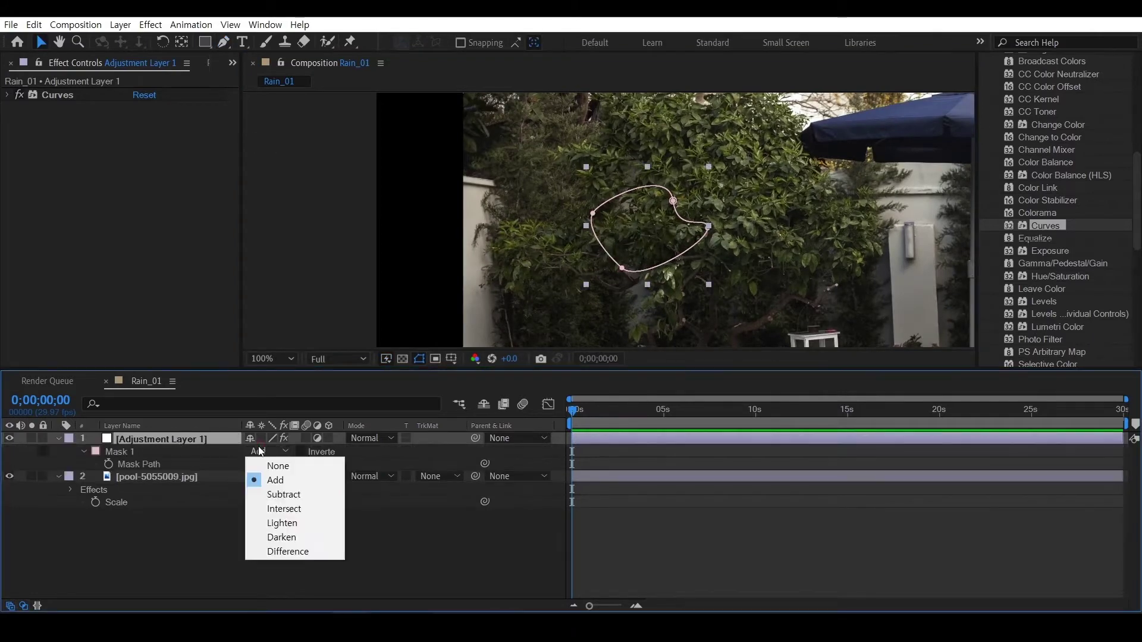
left_click(272, 491)
key("f")
left_click(265, 464)
type("20")
key("Return")
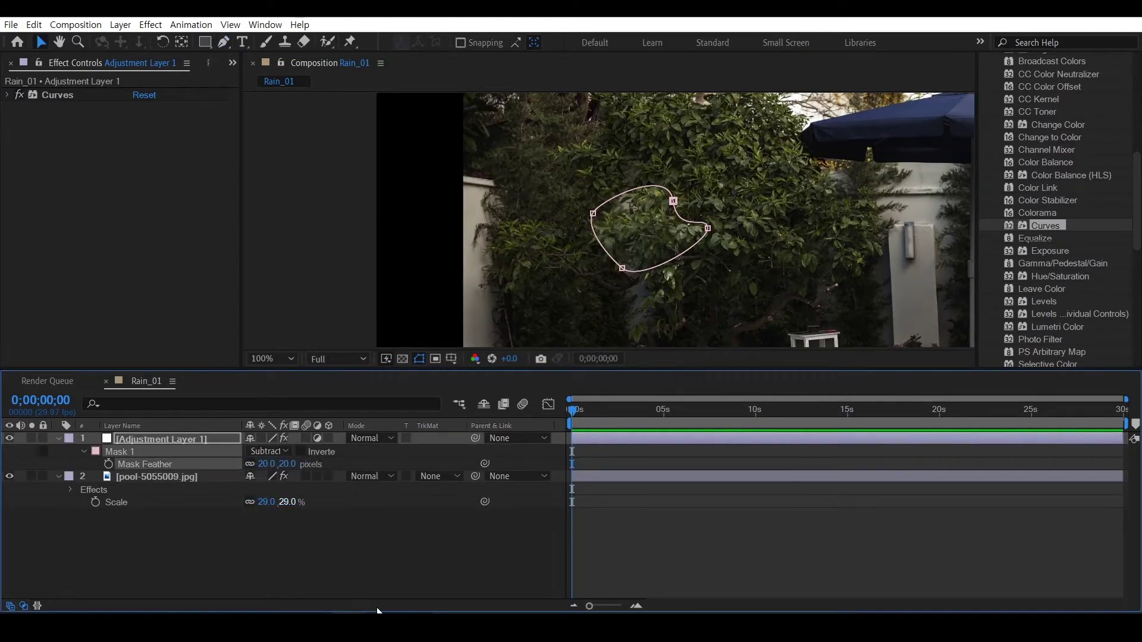
- Deselect the layer, fit the composition in the viewer and pan toward the trees
left_click(653, 294)
key("shift+slash")
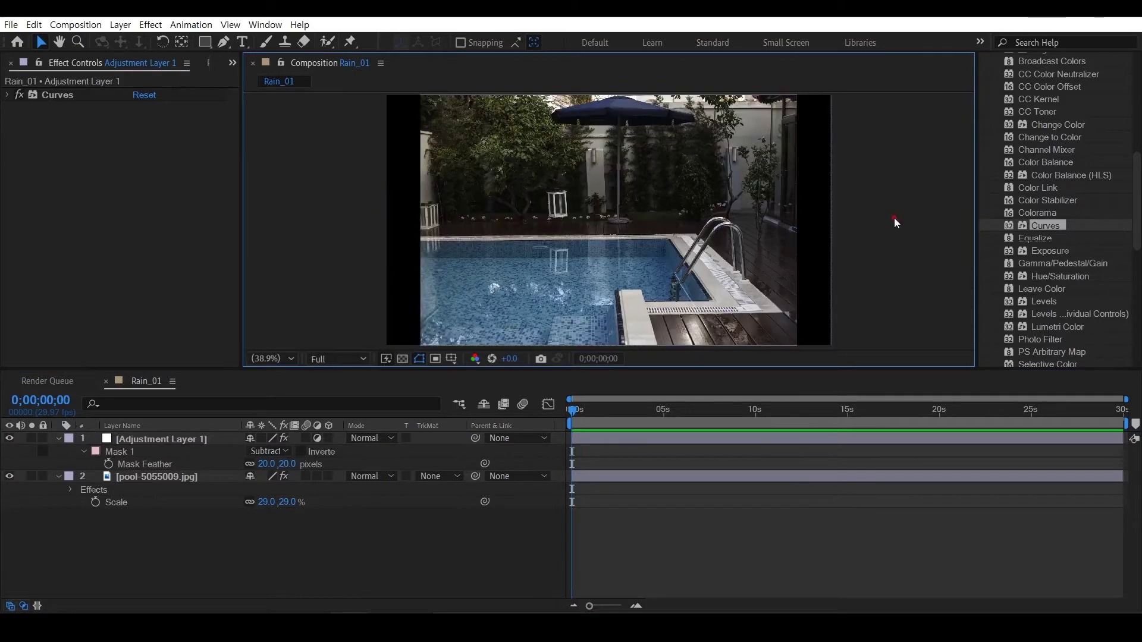
left_click_drag(862, 284, 872, 284)
left_click(445, 548)
scroll(901, 285, "up", 5)
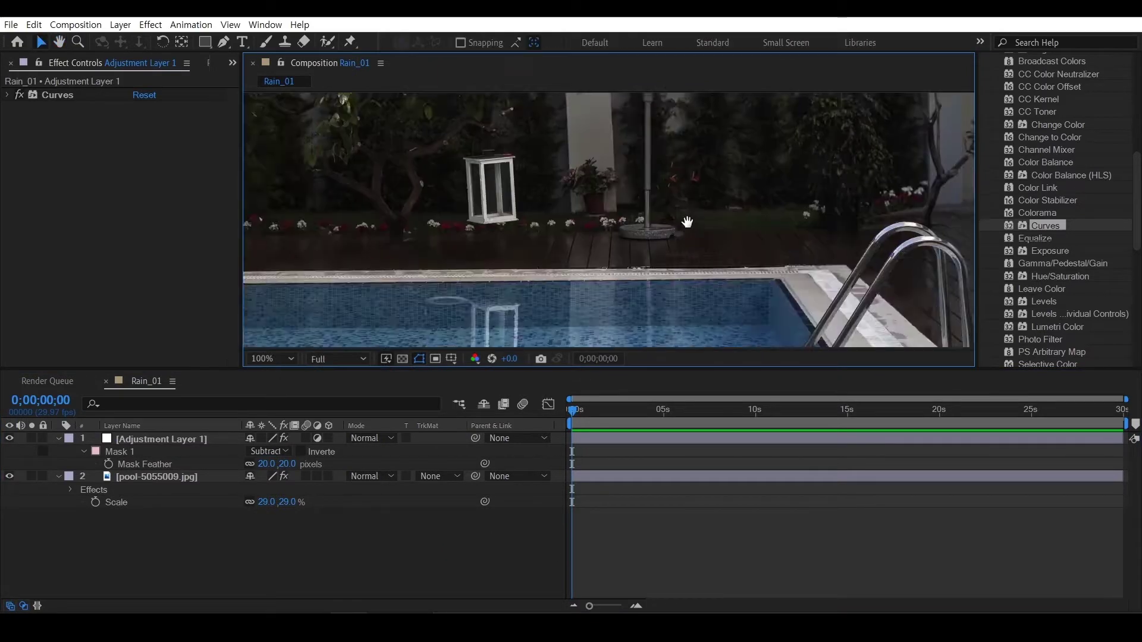
key("g")
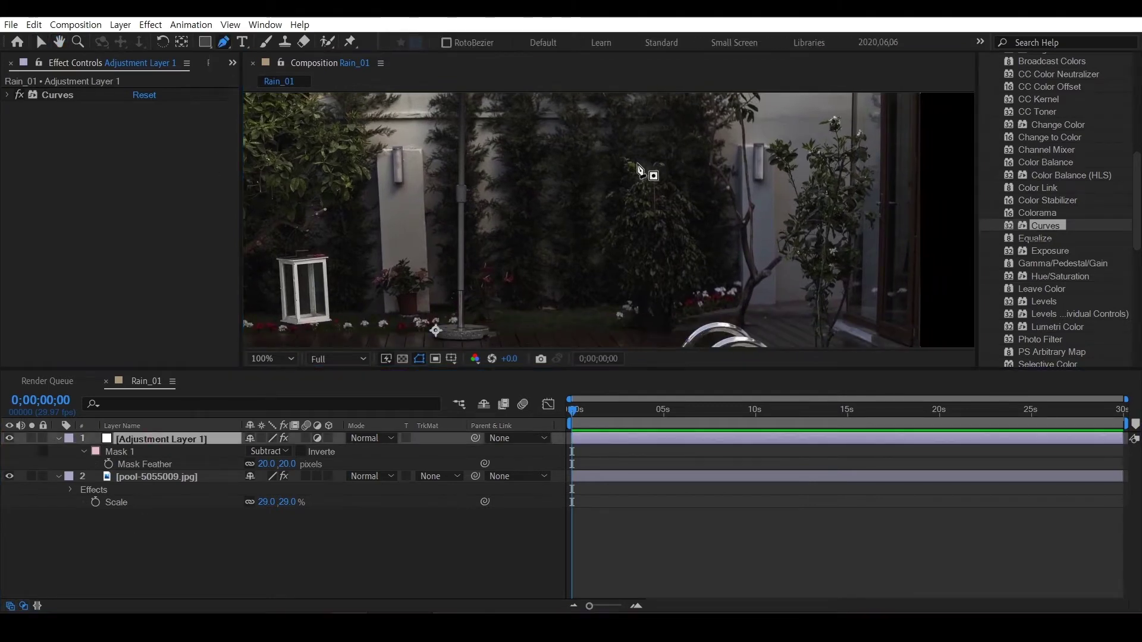
scroll(644, 166, "up", 2)
- Draw a closed curved Mask 2 around the right-hand tree
left_click(639, 161)
left_click_drag(594, 162, 594, 211)
left_click_drag(598, 284, 589, 306)
left_click_drag(677, 314, 690, 301)
left_click_drag(756, 335, 765, 337)
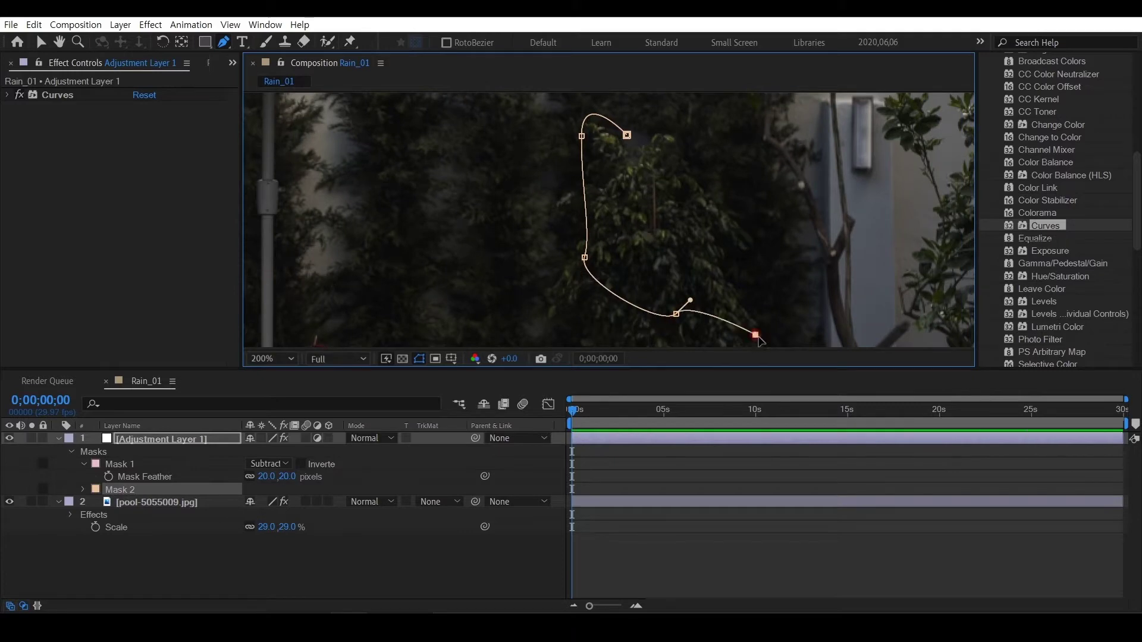
left_click_drag(730, 203, 702, 185)
left_click_drag(735, 212, 761, 244)
left_click_drag(654, 167, 687, 164)
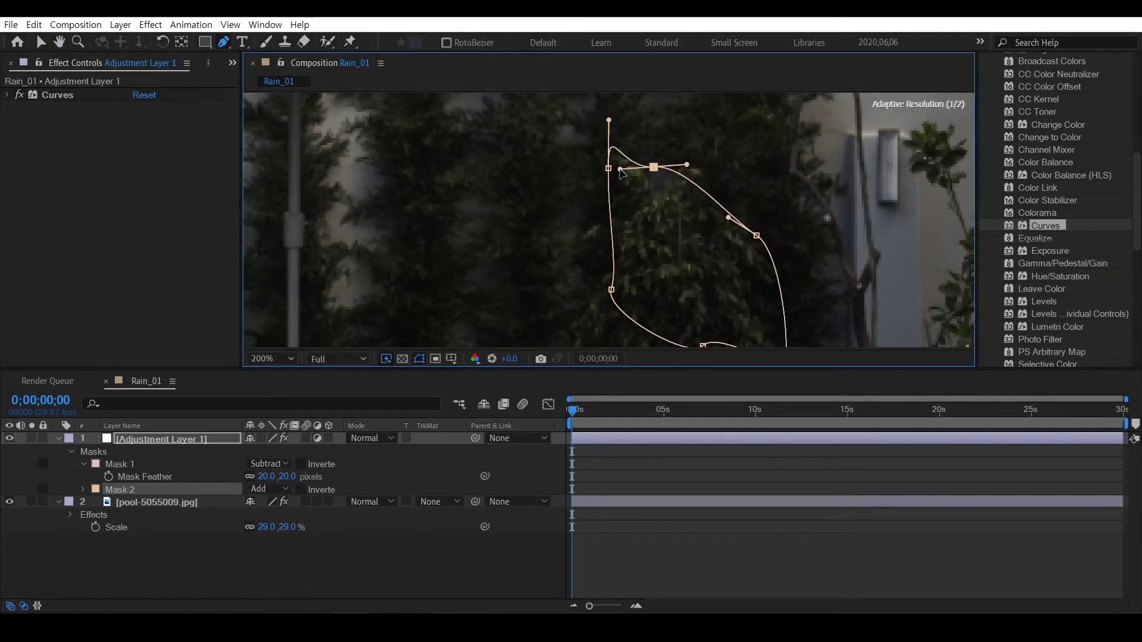
- Set Mask 2 to Subtract with a 20-pixel feather, then fit the view
key("v")
left_click(269, 489)
left_click(275, 531)
key("f")
type("f")
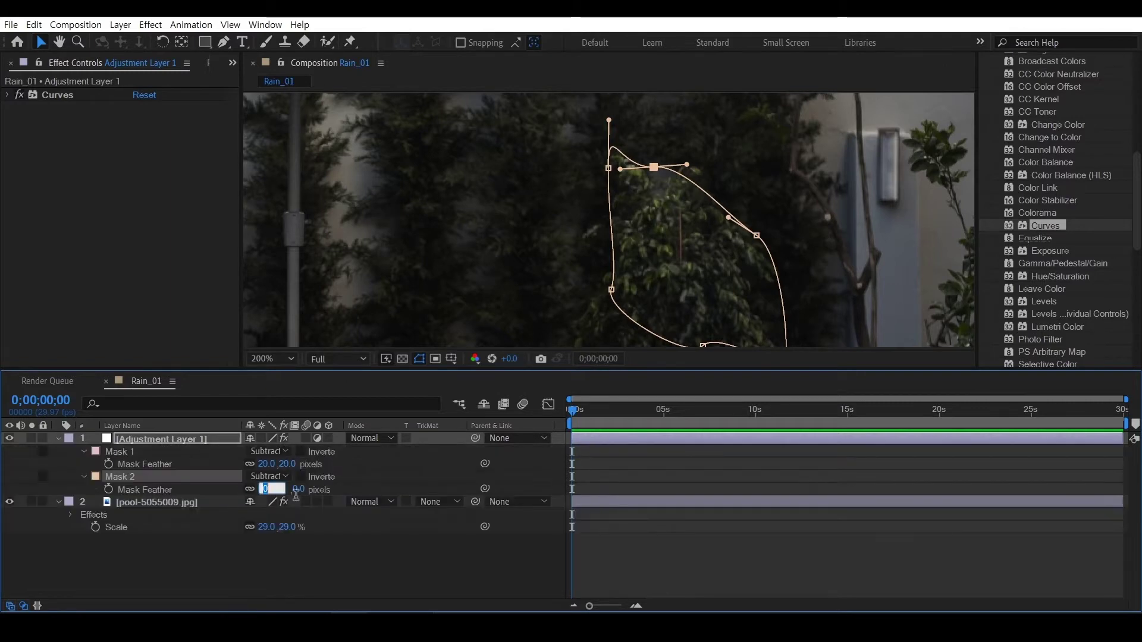
type("20")
key("Return")
key("shift+slash")
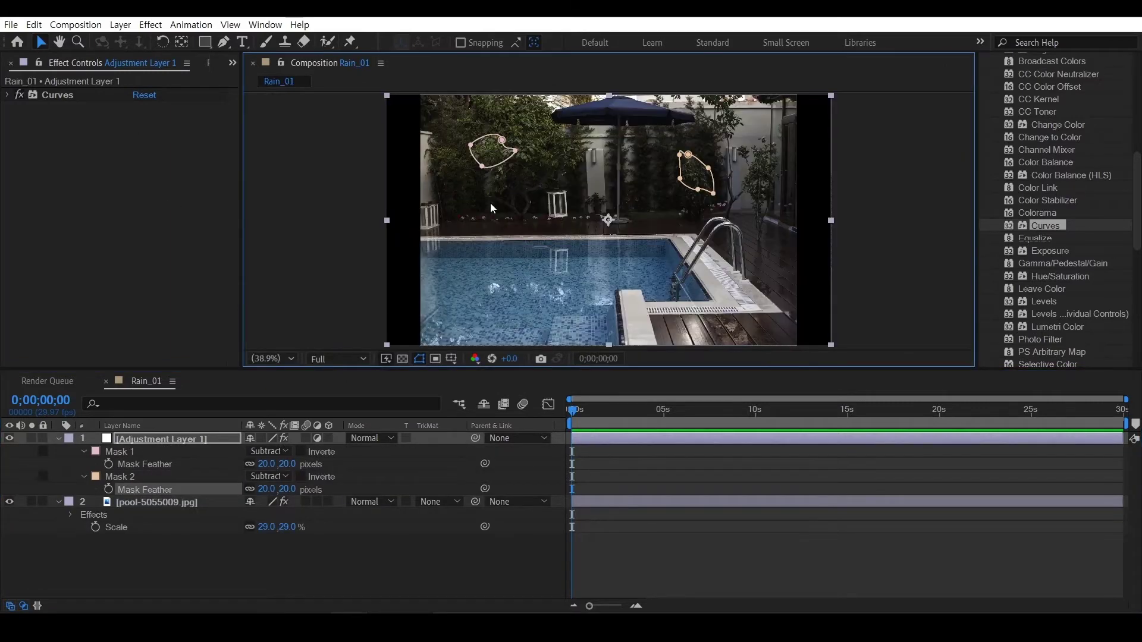
left_click(910, 174)
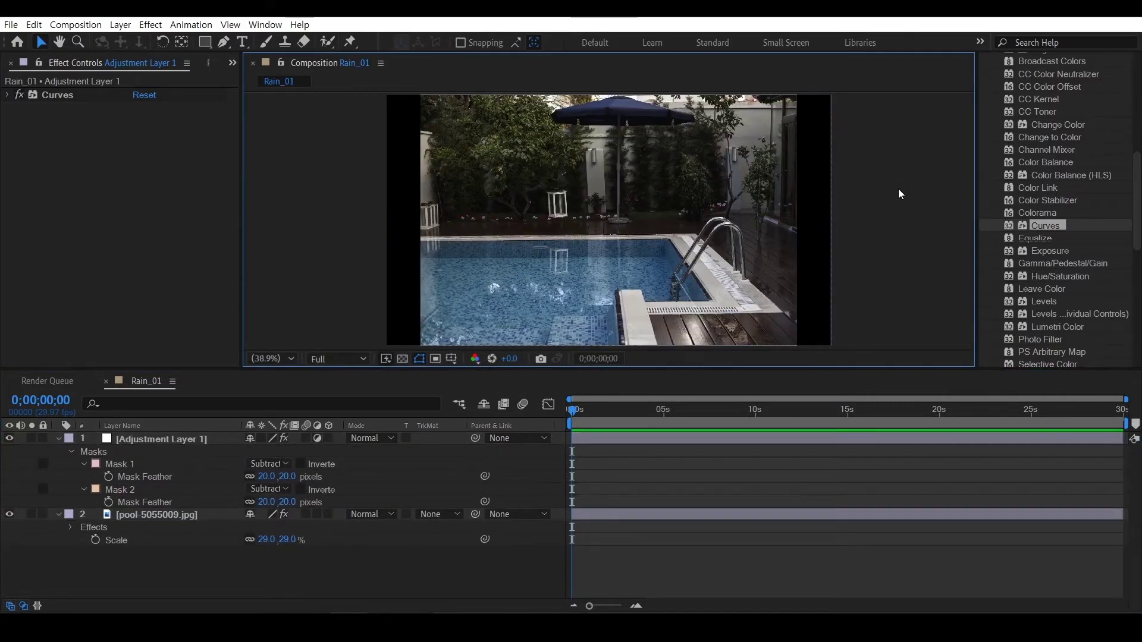
scroll(886, 212, "up", 2)
- Draw a closed Mask 3 along the deck strip at the pool's far edge
left_click_drag(469, 246, 707, 220)
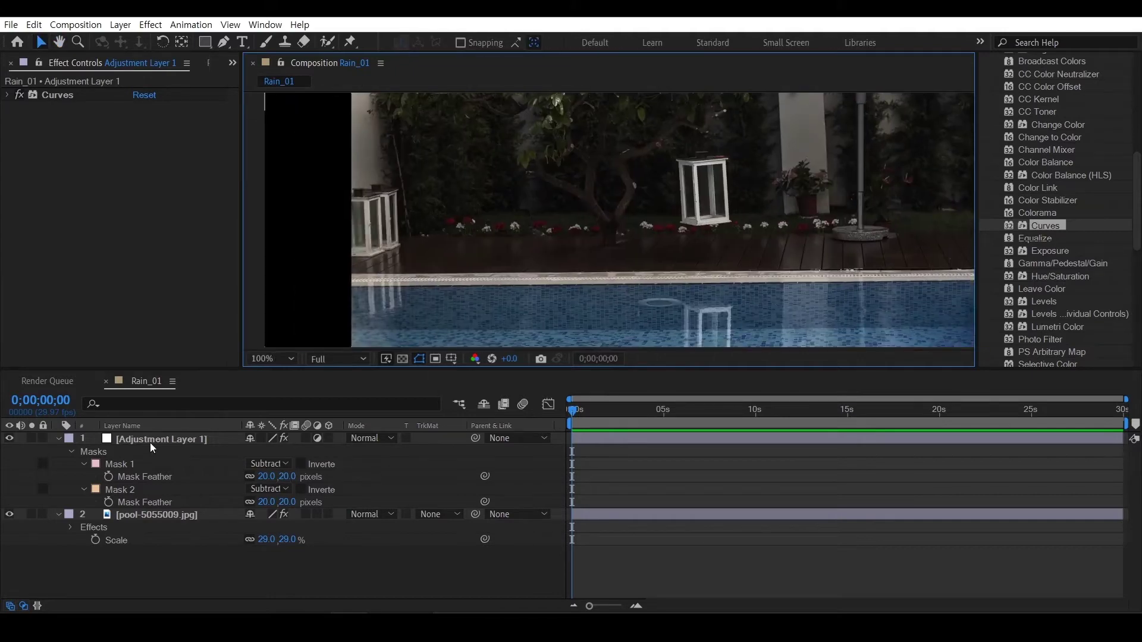
left_click(154, 441)
left_click_drag(785, 158, 792, 179)
left_click(223, 41)
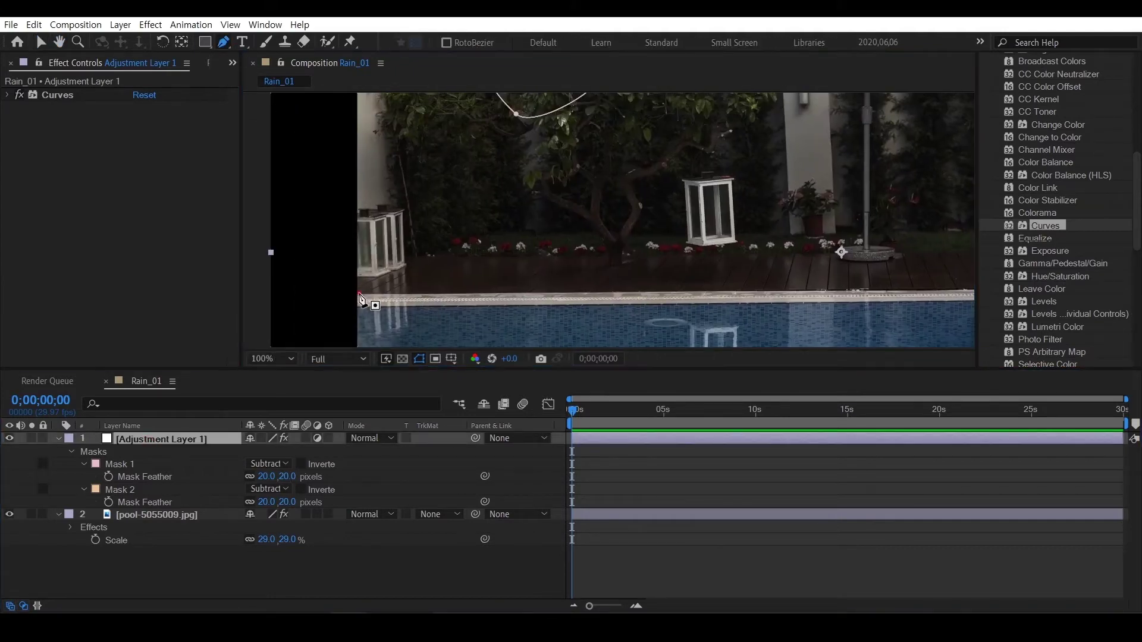
left_click(361, 297)
scroll(655, 226, "down", 1)
scroll(836, 280, "down", 1)
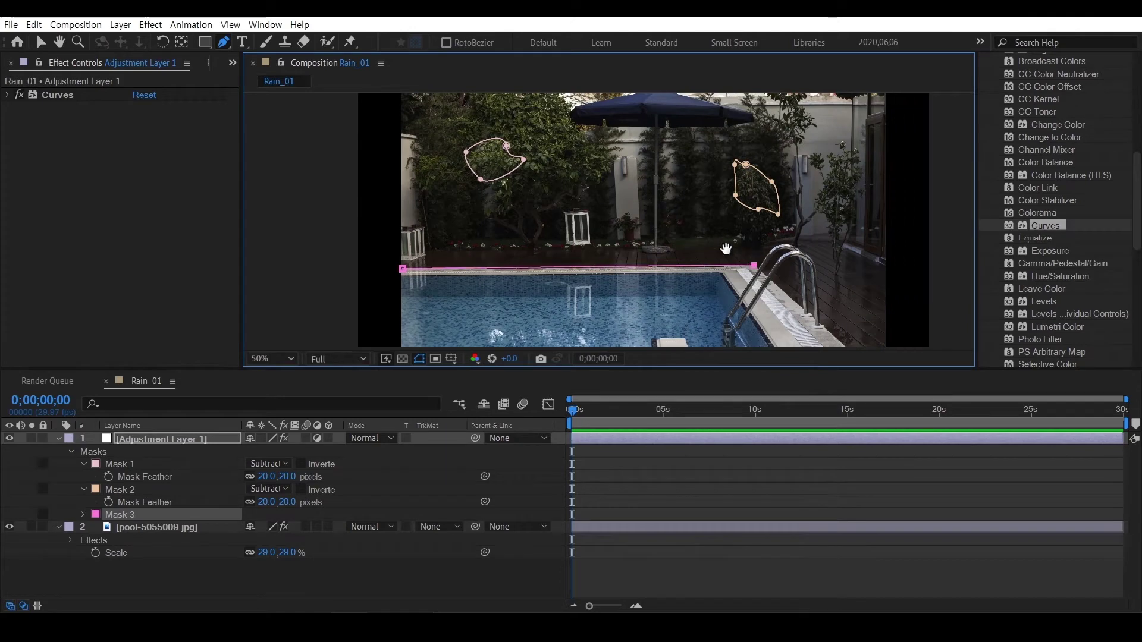
left_click_drag(774, 271, 700, 280)
left_click(622, 254)
left_click_drag(622, 256, 750, 257)
left_click(711, 258)
left_click(515, 263)
left_click(474, 278)
- Set Mask 3 to Subtract mode and recentre the view on the pool
left_click(262, 515)
left_click(264, 442)
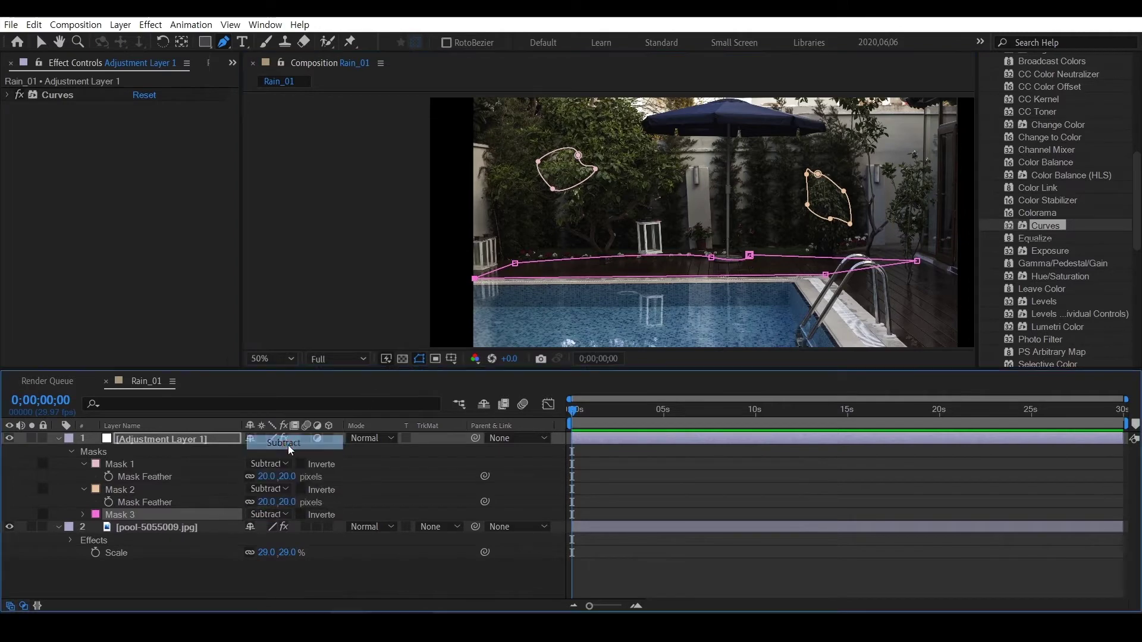
key("v")
left_click(426, 255)
left_click_drag(806, 298, 646, 313)
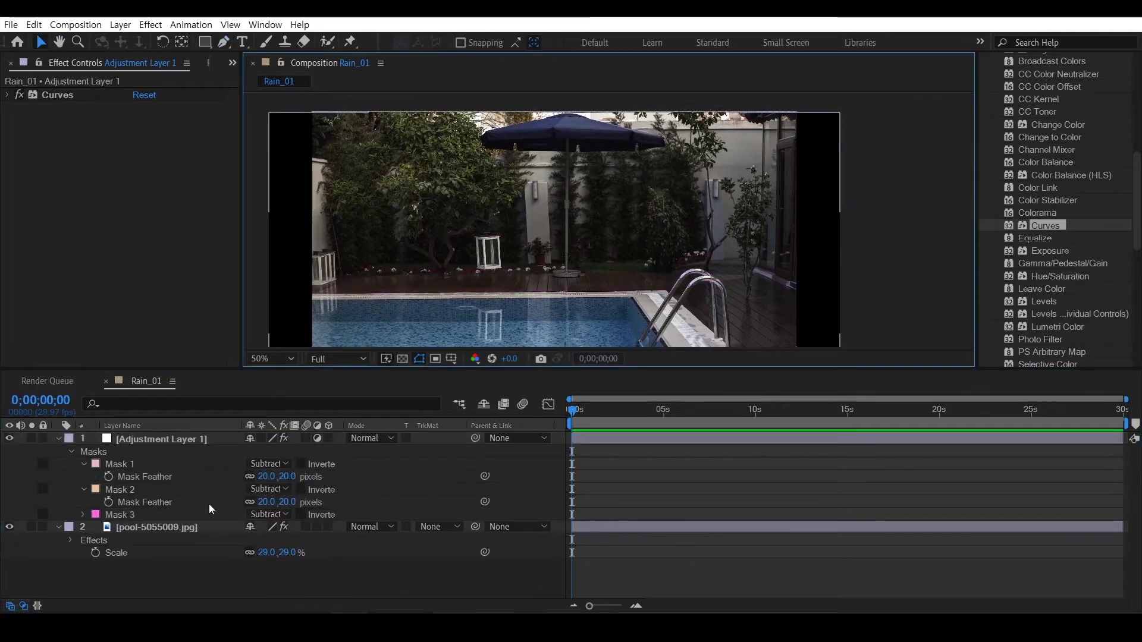
- Feather Mask 3 by 20 pixels, fit the composition and collapse the mask list
left_click(168, 511)
key("f")
left_click(266, 515)
type("20")
key("Return")
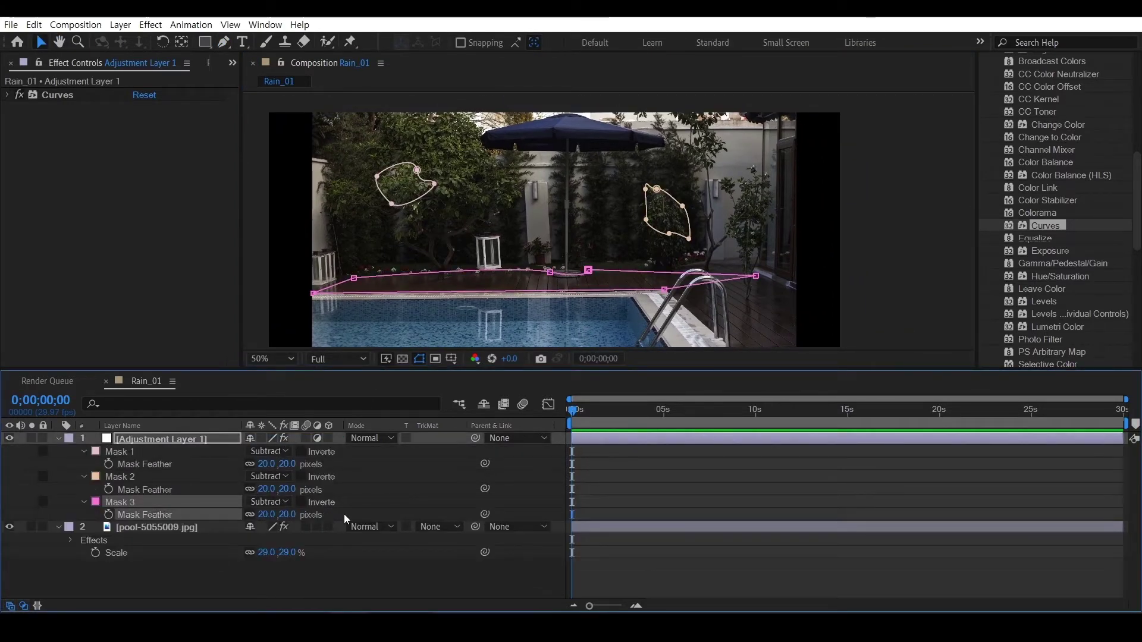
scroll(460, 287, "up", 2)
scroll(682, 175, "down", 2)
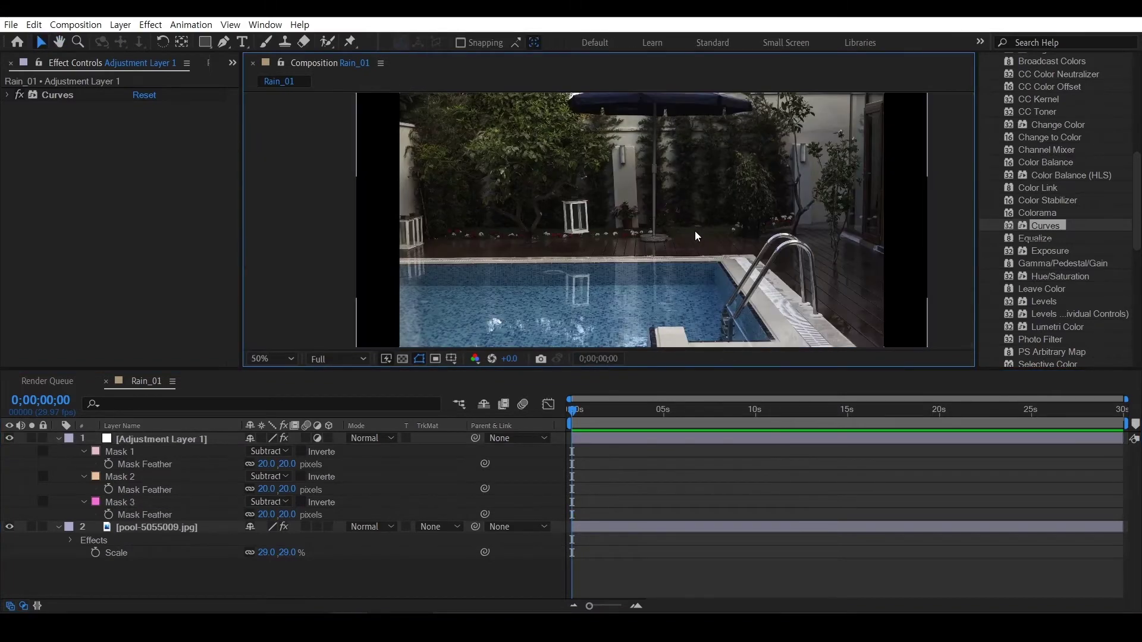
key("v")
key("shift+slash")
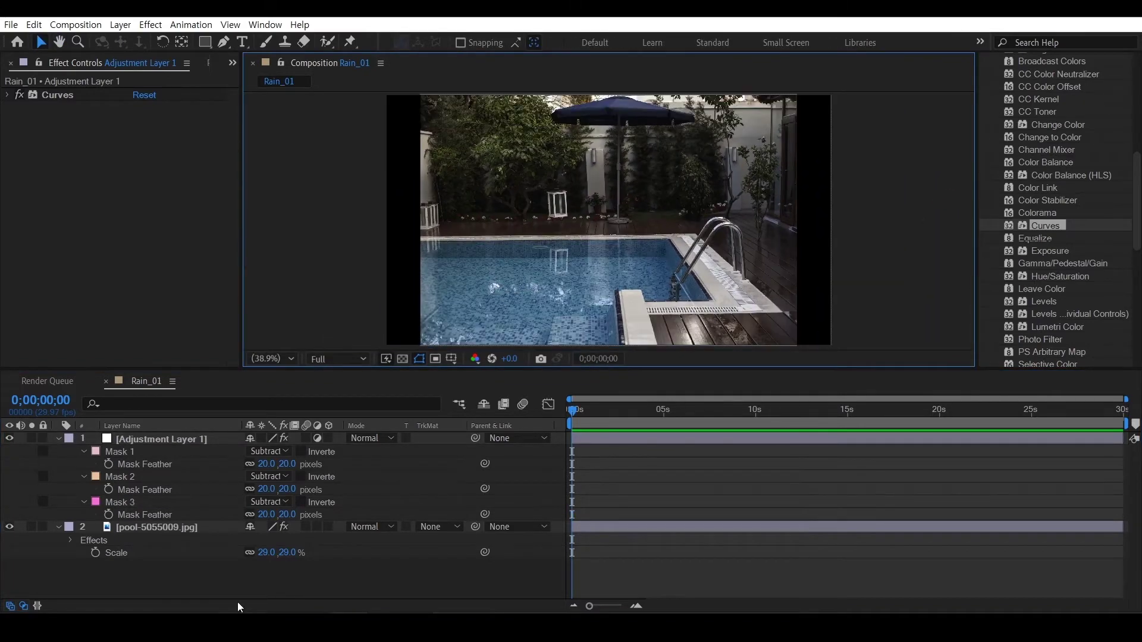
left_click(58, 439)
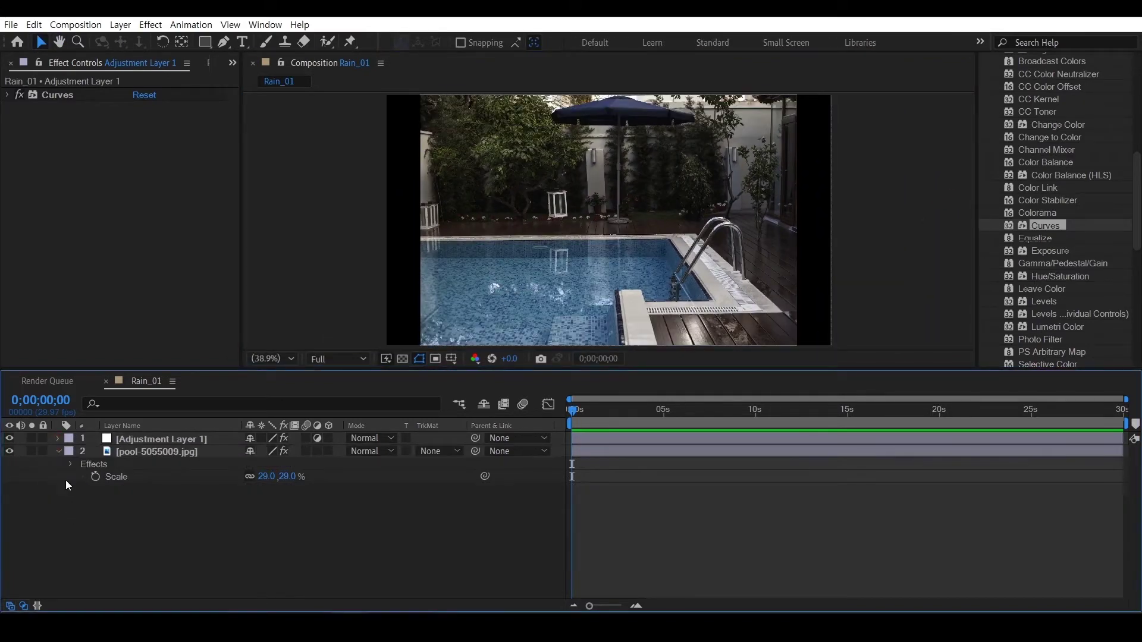
- Add a new Null Object layer to the composition
left_click(57, 452)
left_click(171, 440)
left_click(177, 486)
right_click(177, 486)
mouse_move(232, 336)
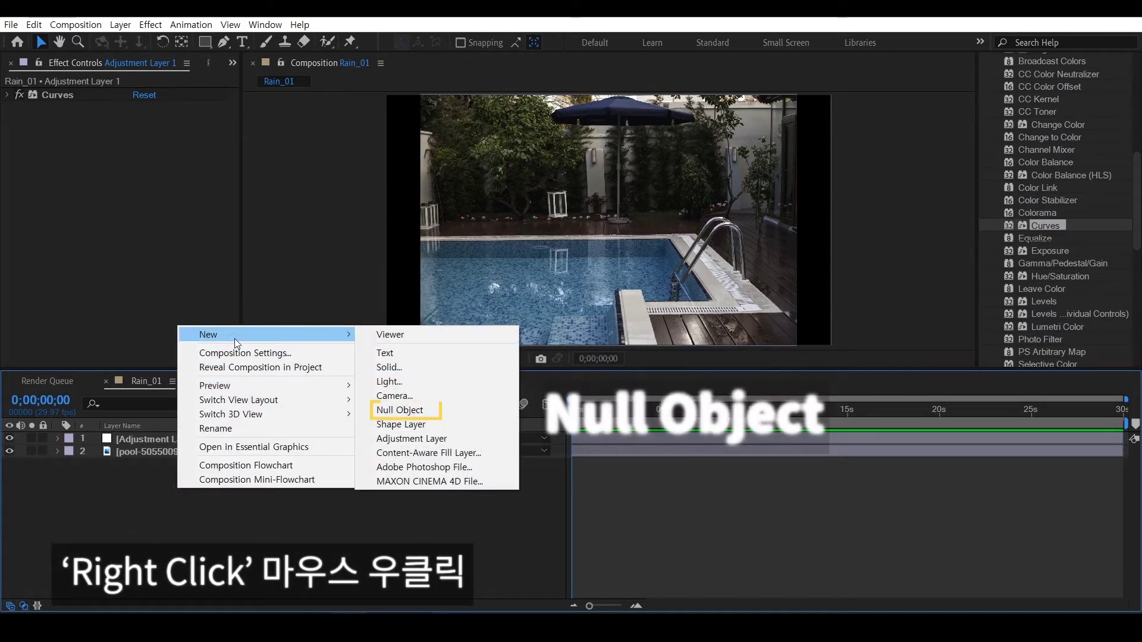
left_click(416, 406)
- Parent the adjustment layer and pool photo to Null 1 and scale the null up
left_click_drag(616, 490, 252, 473)
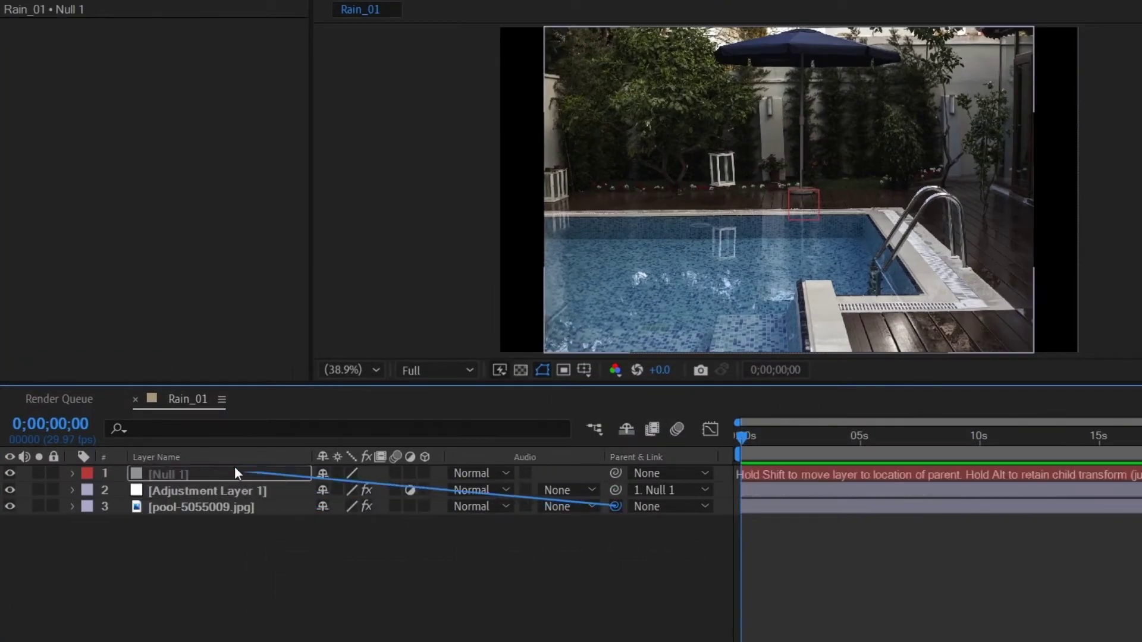
left_click_drag(616, 506, 196, 476)
left_click(163, 440)
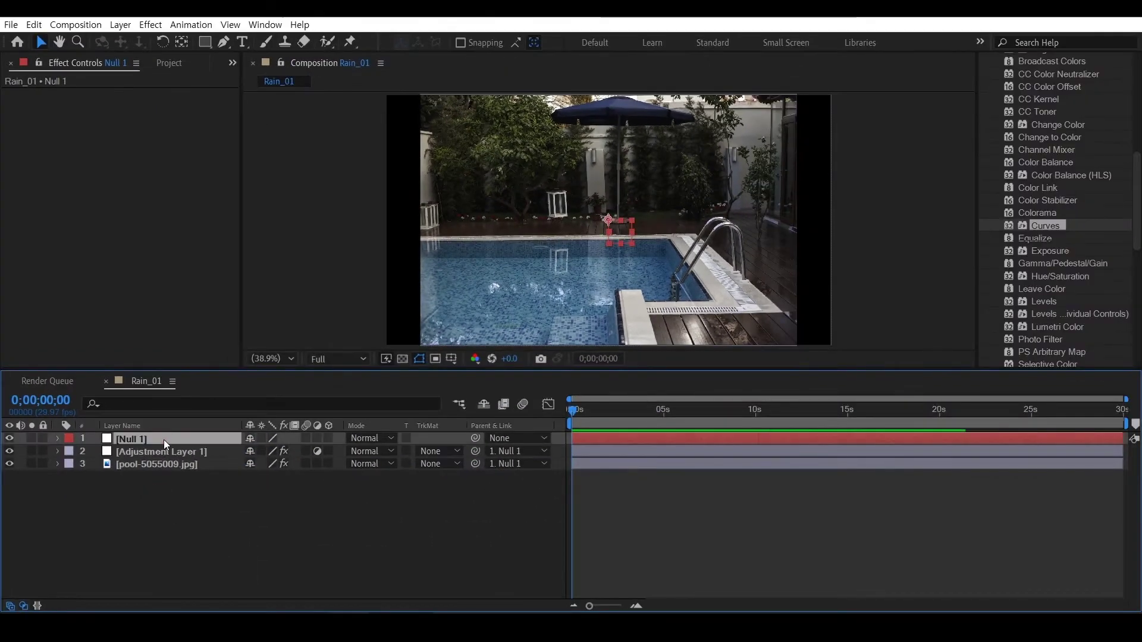
key("s")
left_click_drag(267, 452, 287, 450)
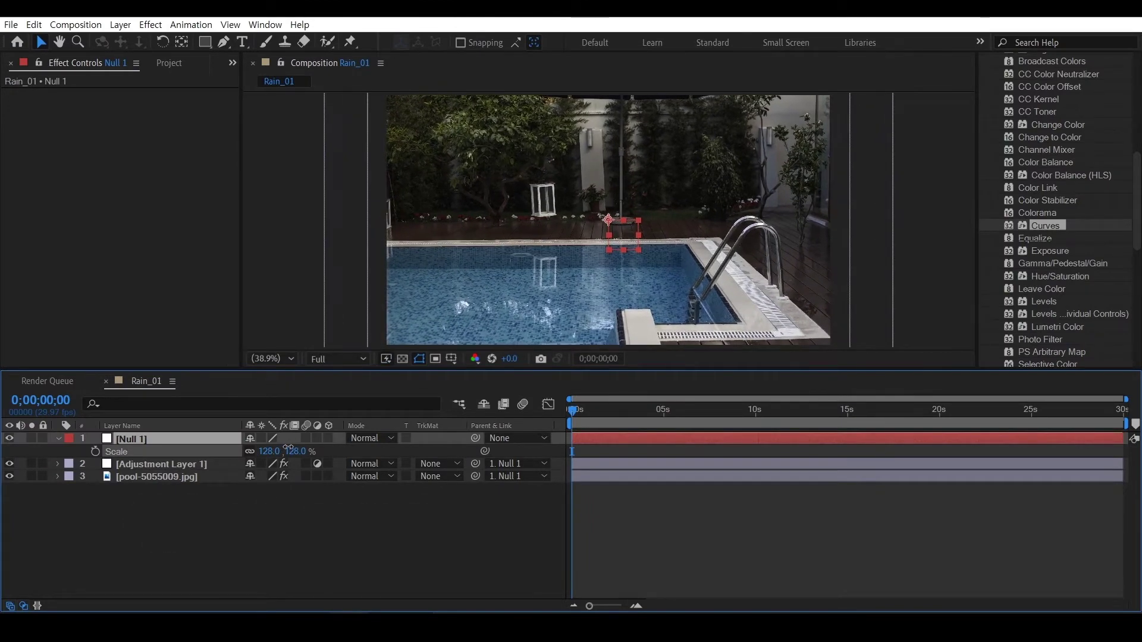
left_click(287, 551)
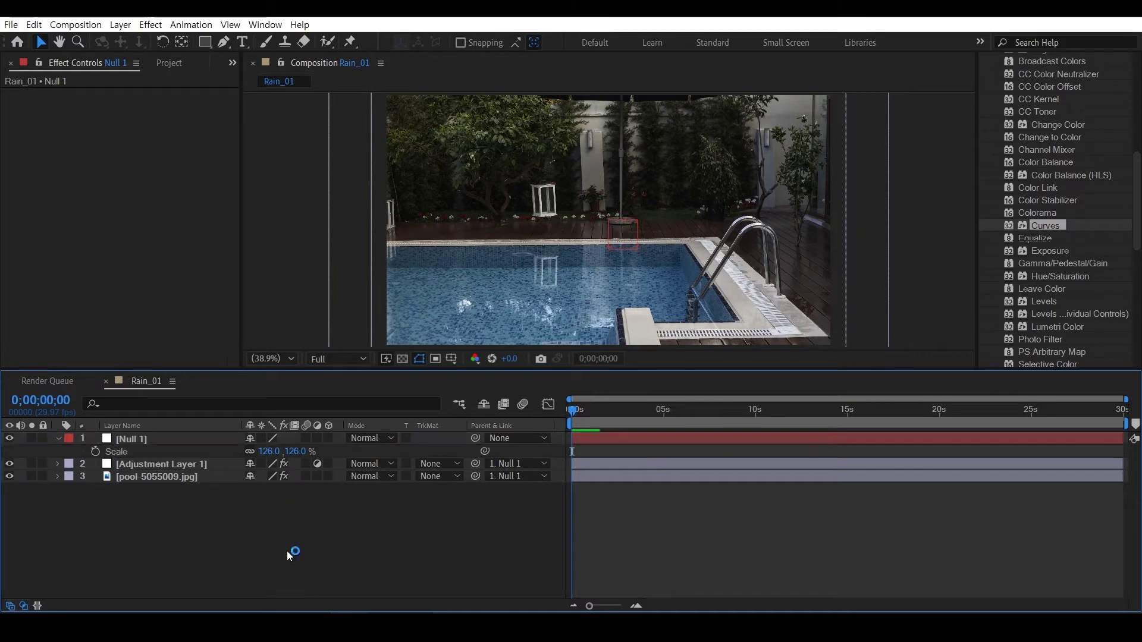
- Set Null 1's position to 1026, 674 to shift the photo right
left_click(184, 438)
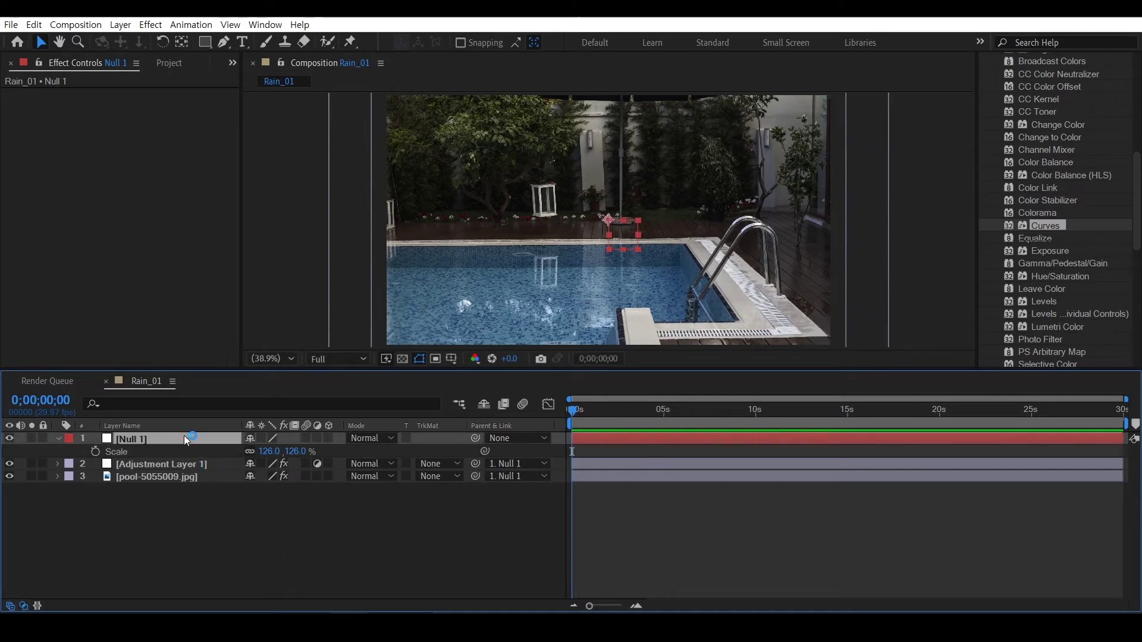
key("p")
left_click_drag(293, 453, 397, 438)
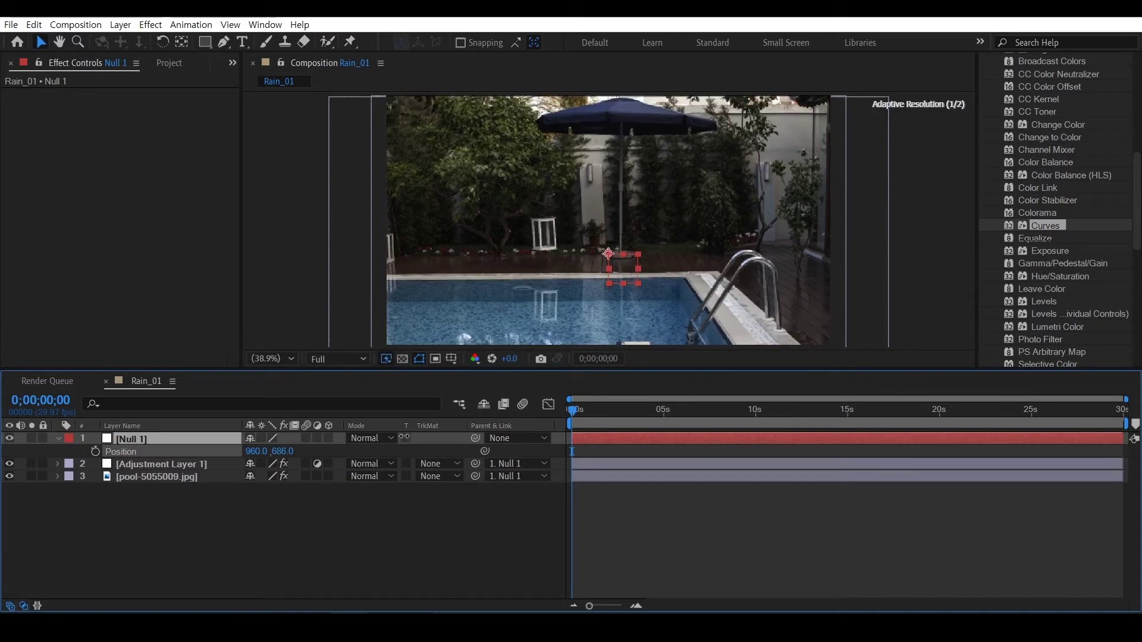
left_click_drag(397, 438, 336, 480)
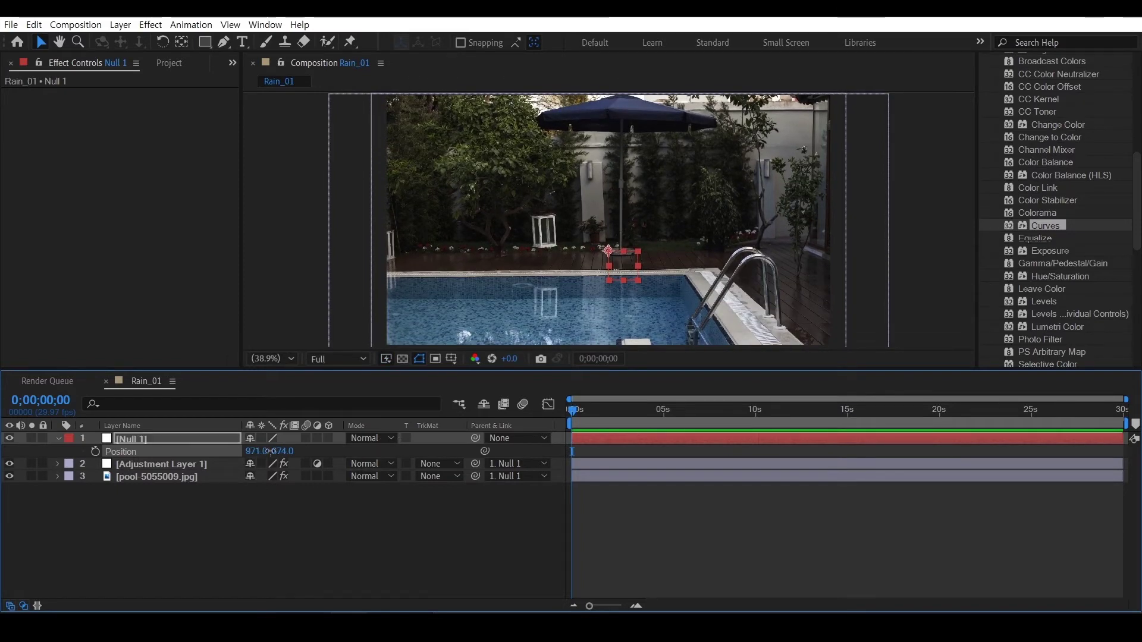
left_click_drag(252, 452, 304, 450)
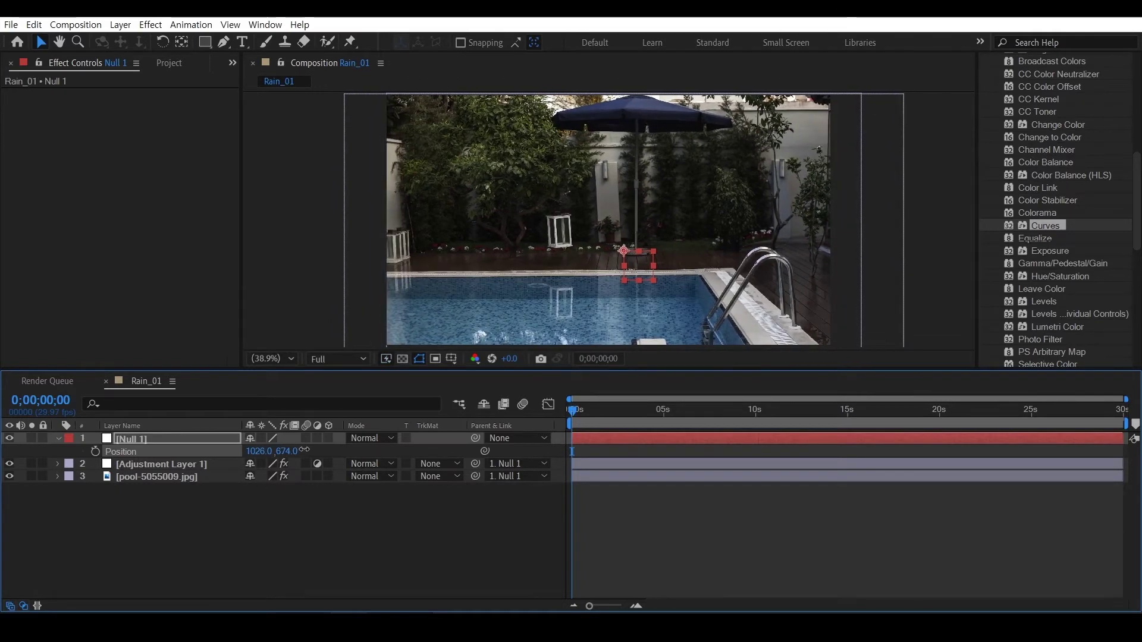
left_click(285, 251)
left_click(294, 537)
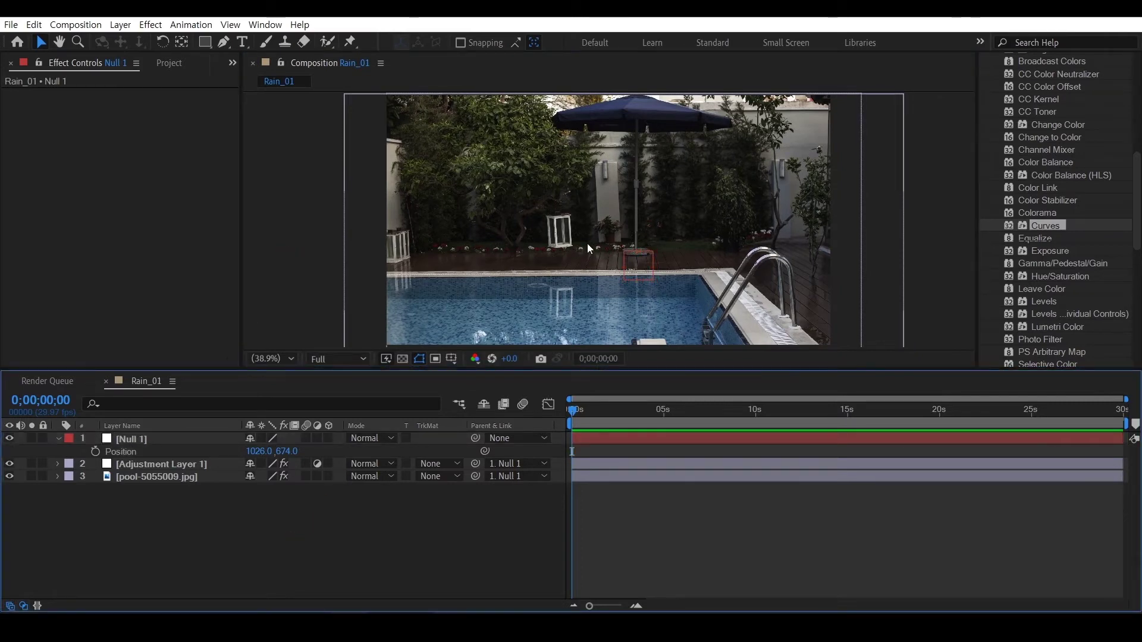
left_click(313, 222)
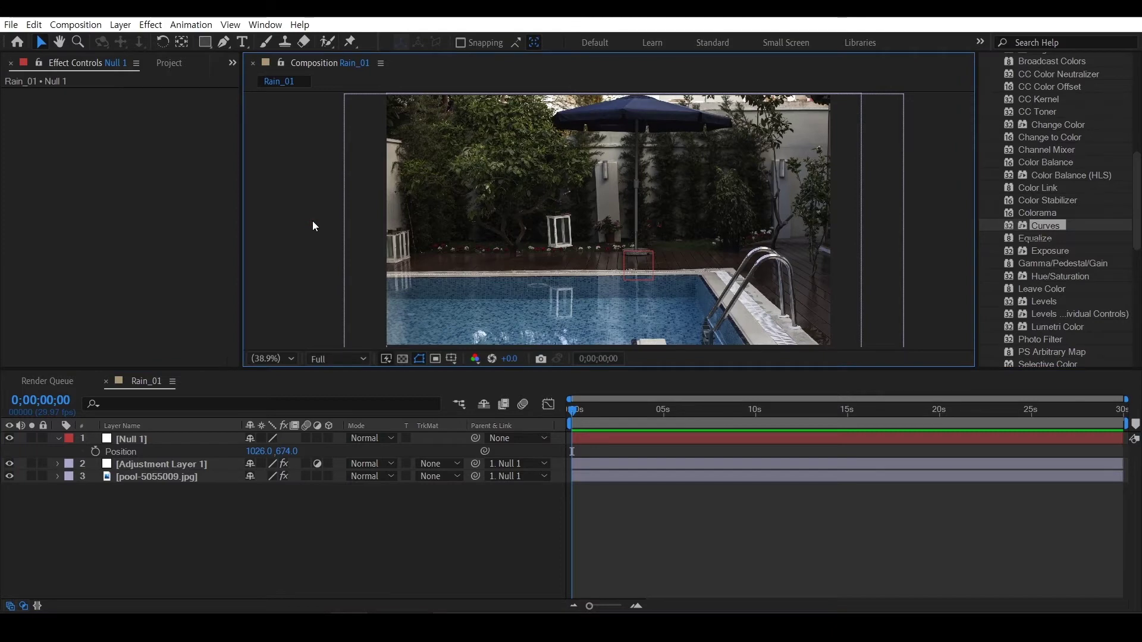
left_click(195, 439)
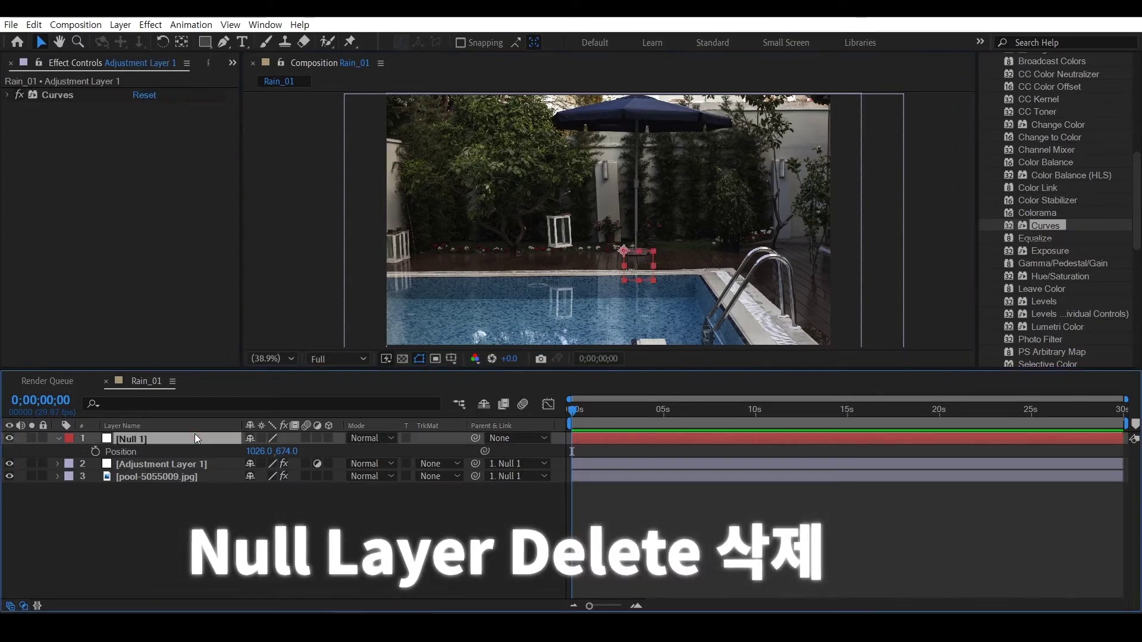
- Delete the Null 1 layer
key("Delete")
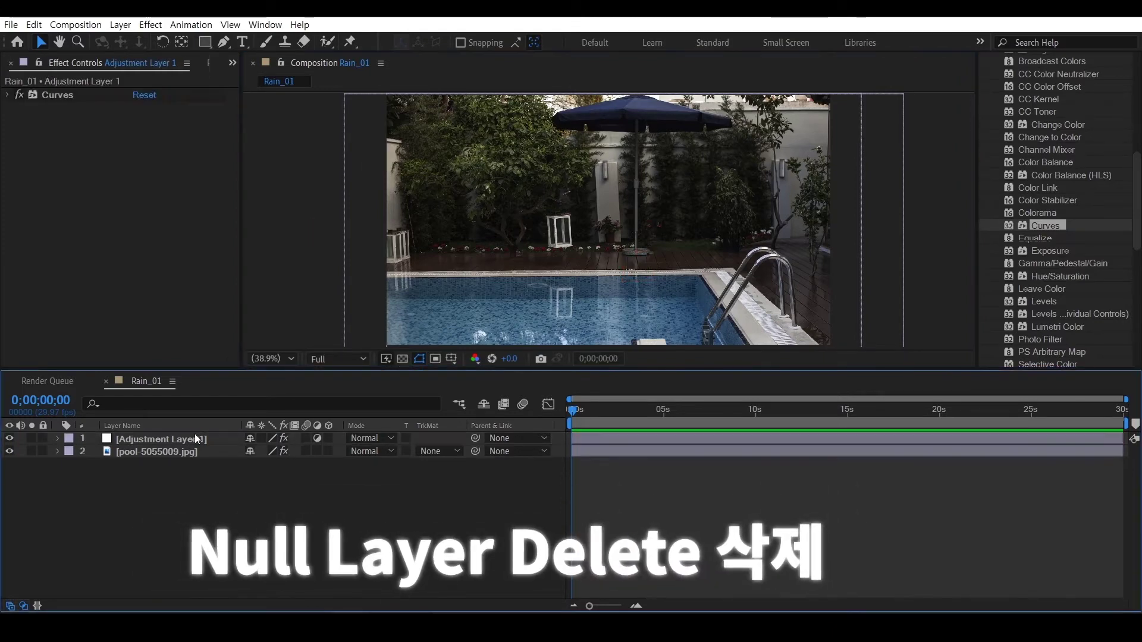
scroll(922, 238, "down", 1)
left_click_drag(918, 224, 915, 237)
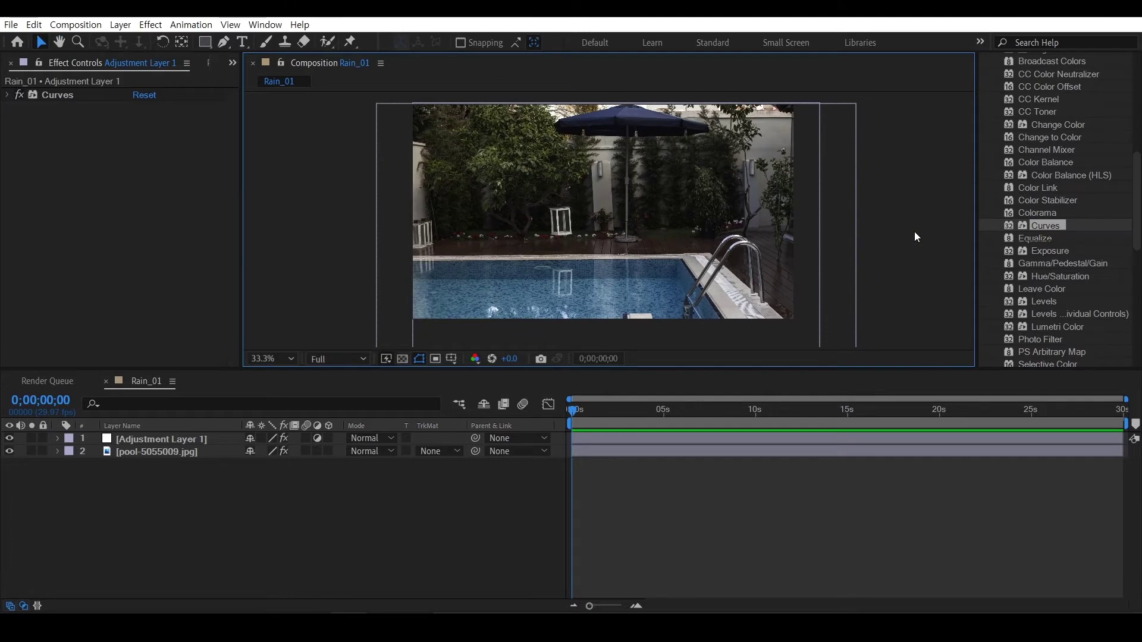
scroll(915, 232, "up", 1)
- Create a new black 1920×1080 solid named Rain_Floor
left_click(332, 572)
right_click(332, 572)
mouse_move(369, 401)
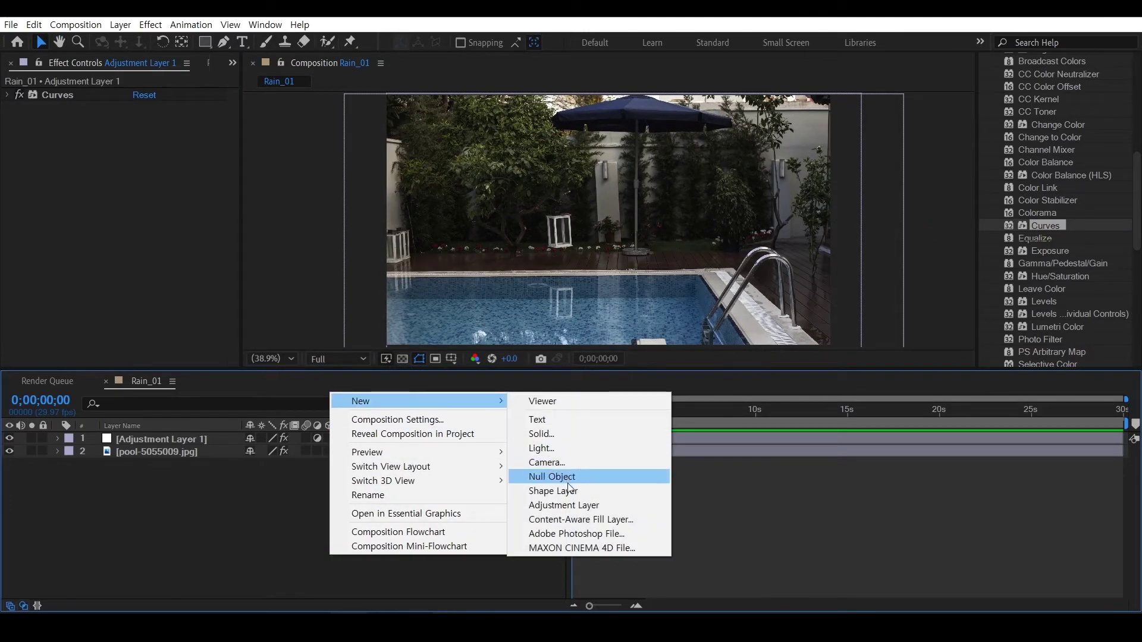
left_click(575, 431)
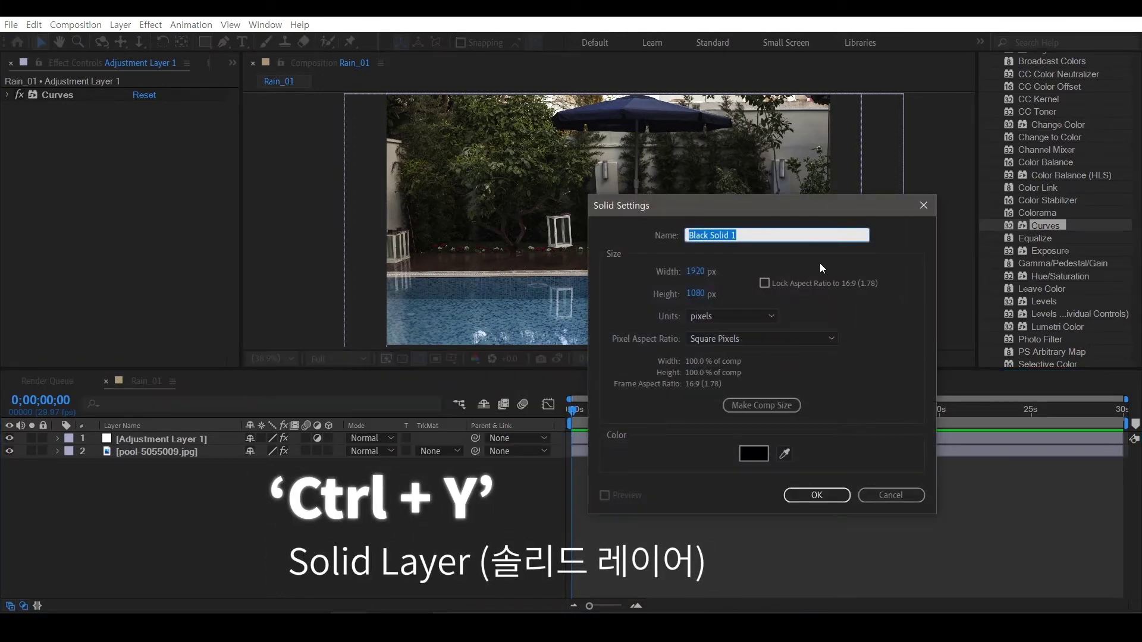
type("Rain_Floor")
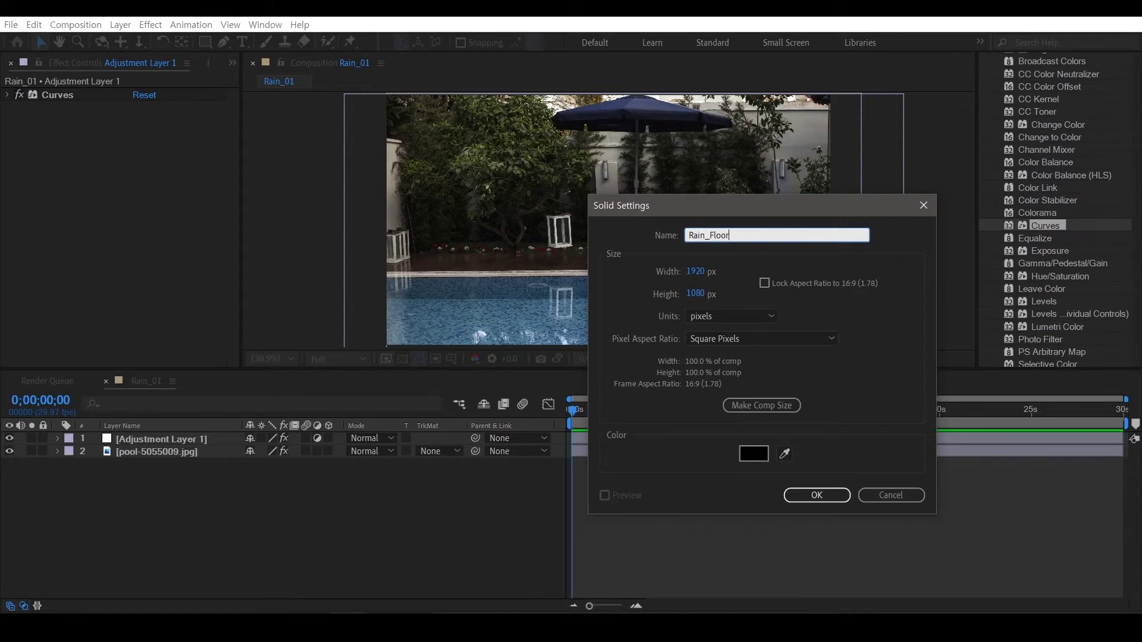
key("Return")
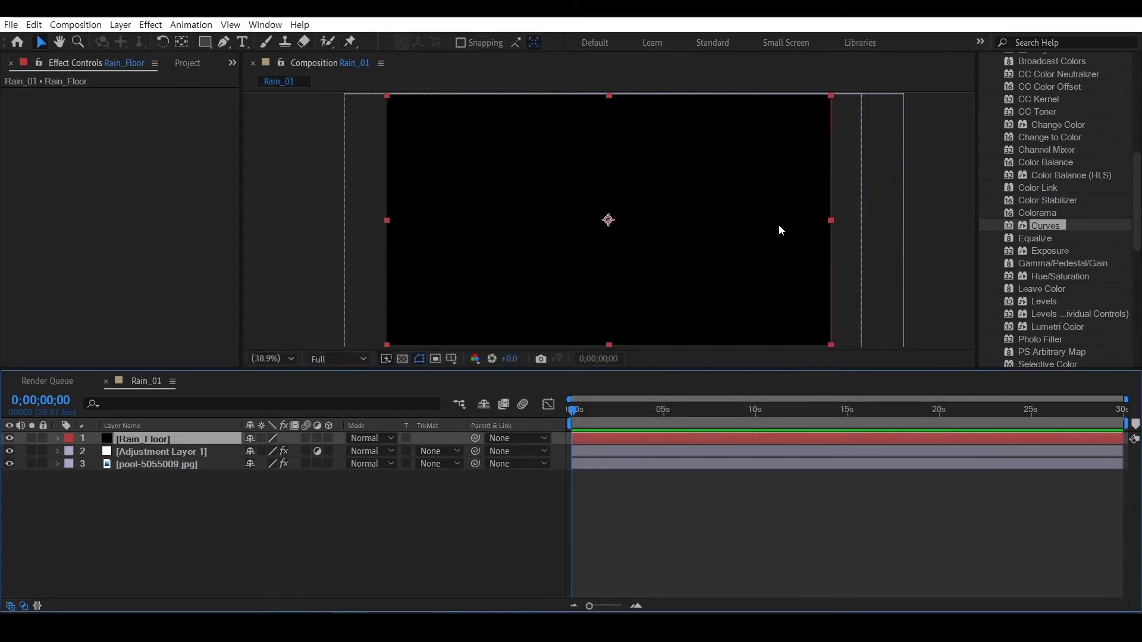
scroll(1026, 264, "down", 5)
- Drag CC Drizzle from the Simulation category onto Rain_Floor and collapse its parameters
scroll(1031, 263, "down", 4)
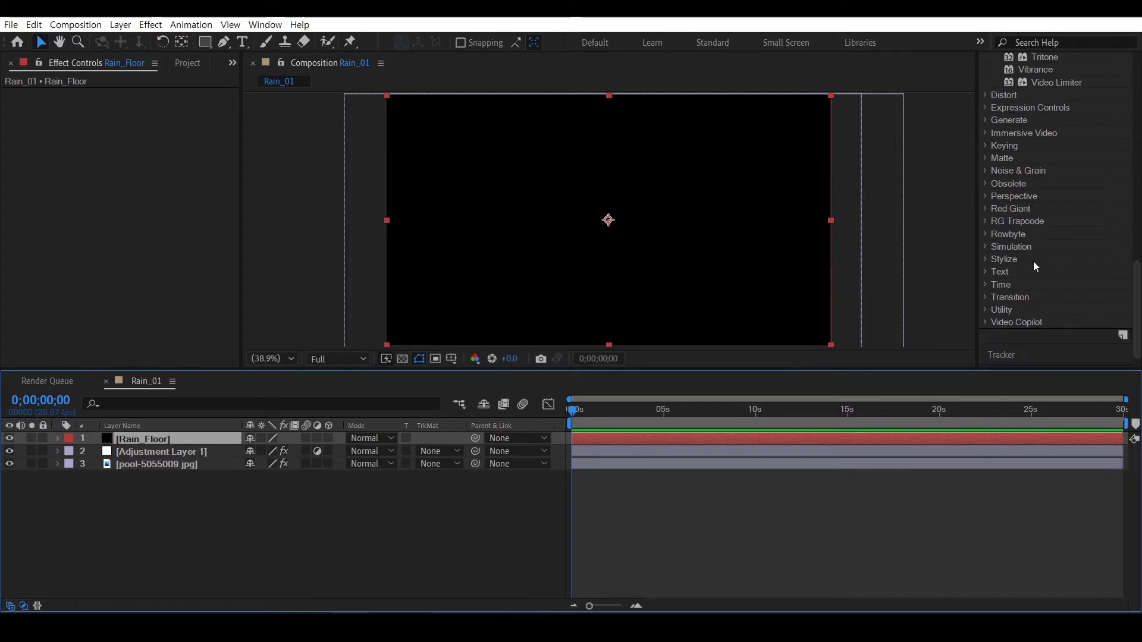
left_click(986, 246)
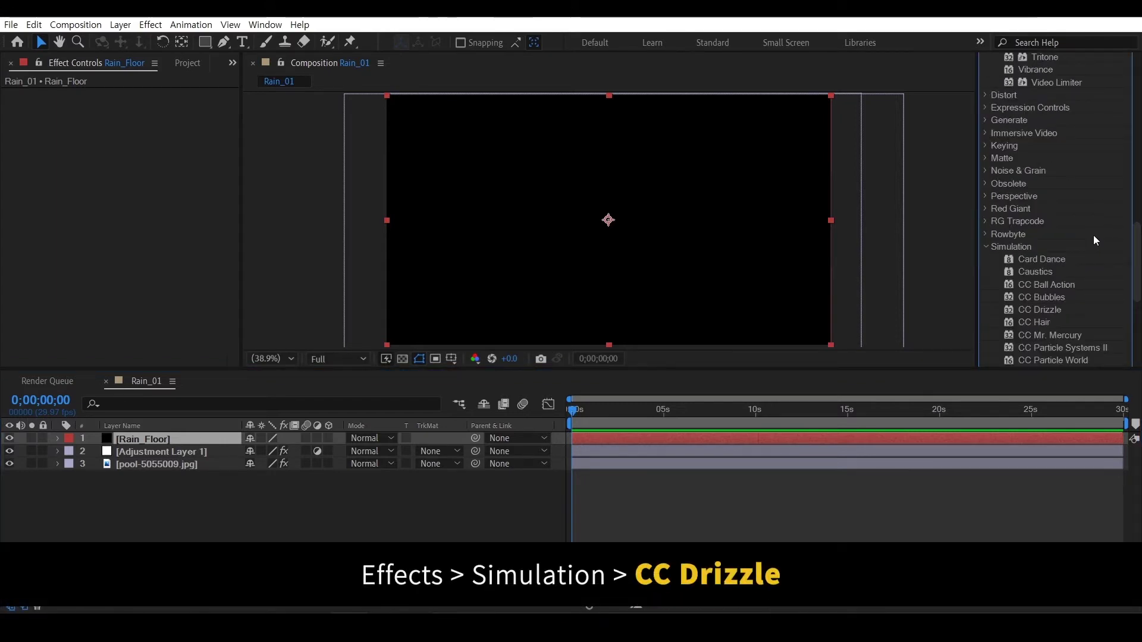
left_click(1054, 310)
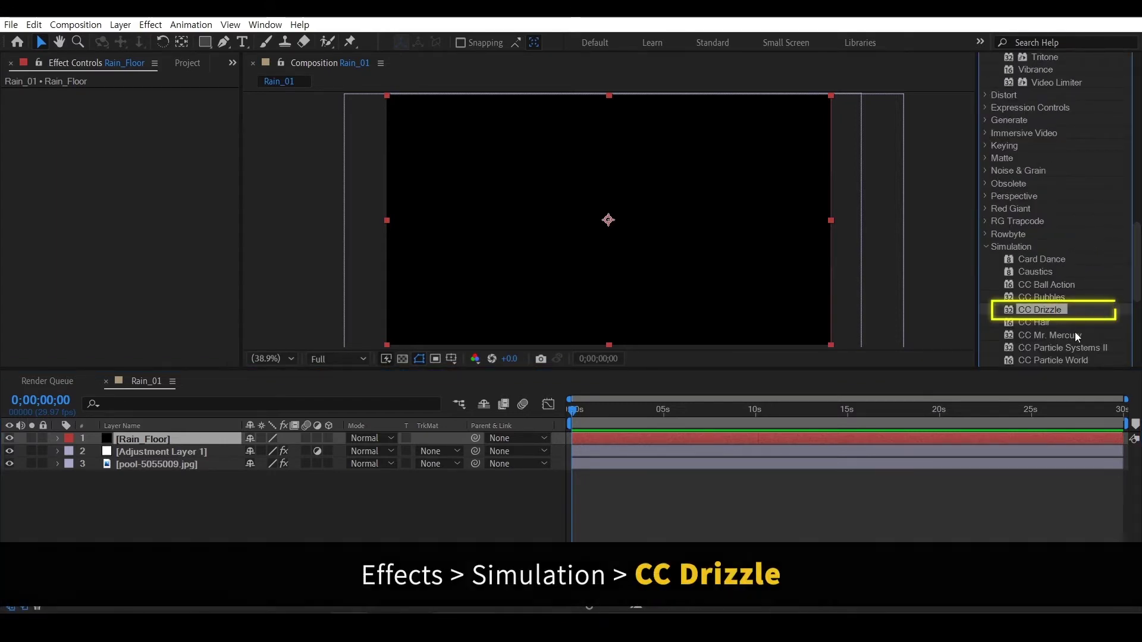
left_click_drag(1052, 315, 205, 443)
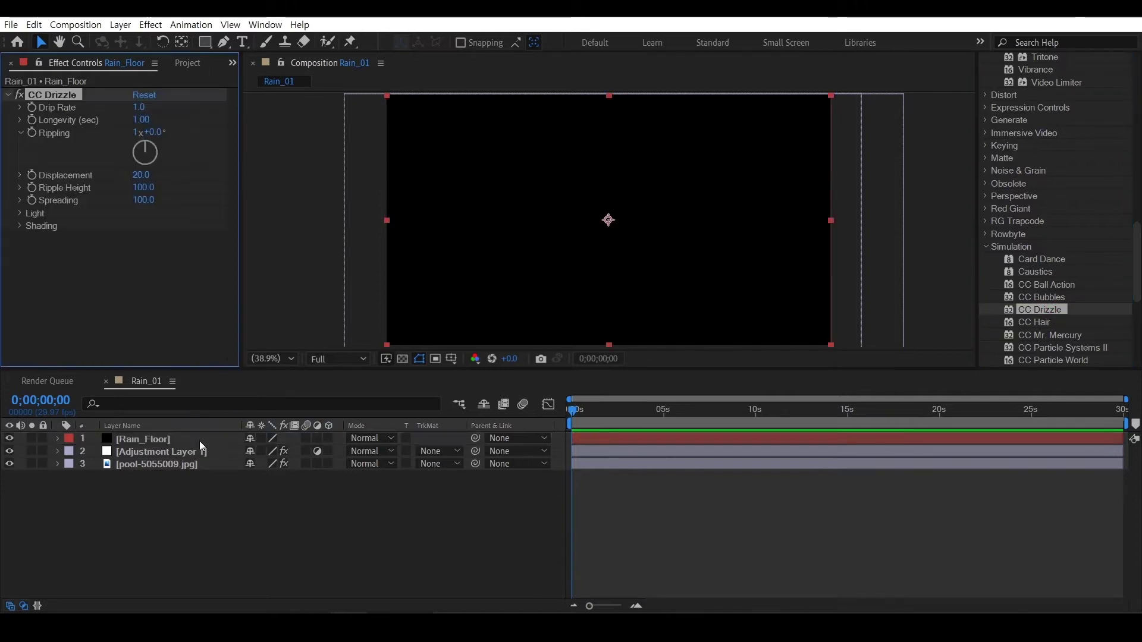
left_click(8, 95)
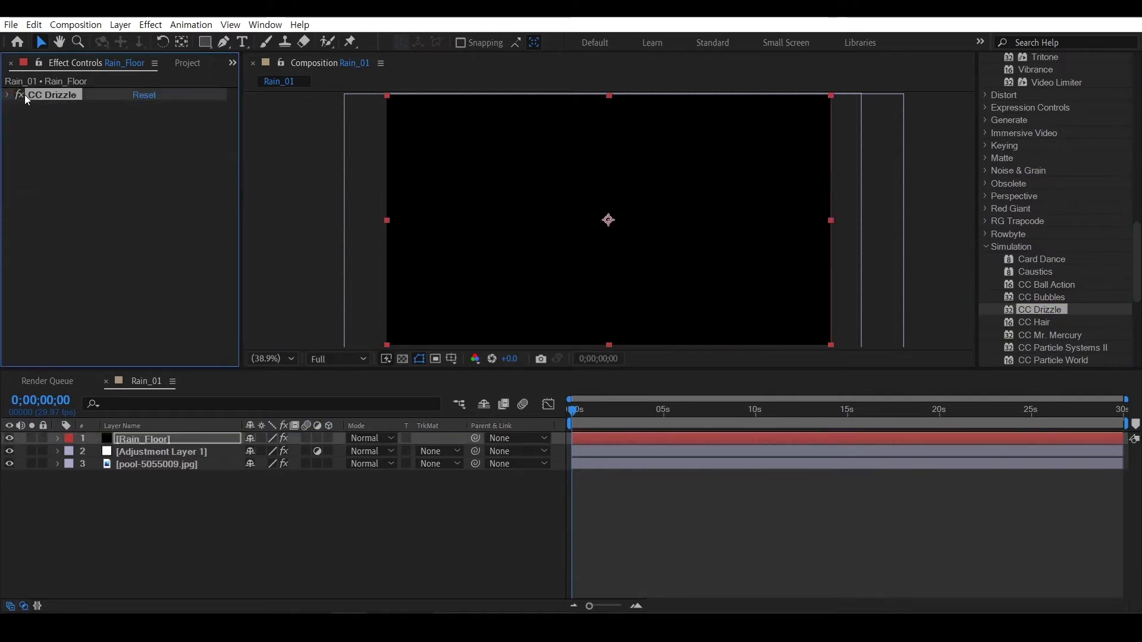
scroll(1069, 267, "up", 5)
scroll(1072, 267, "up", 5)
scroll(1072, 267, "up", 5)
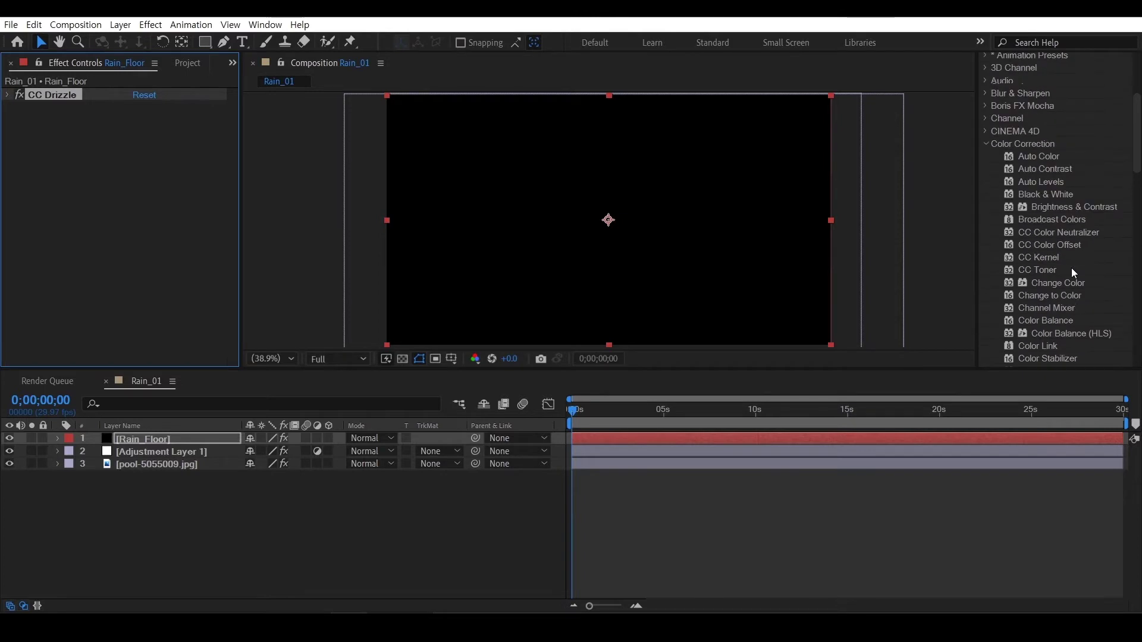
scroll(1072, 268, "down", 5)
scroll(1072, 267, "down", 5)
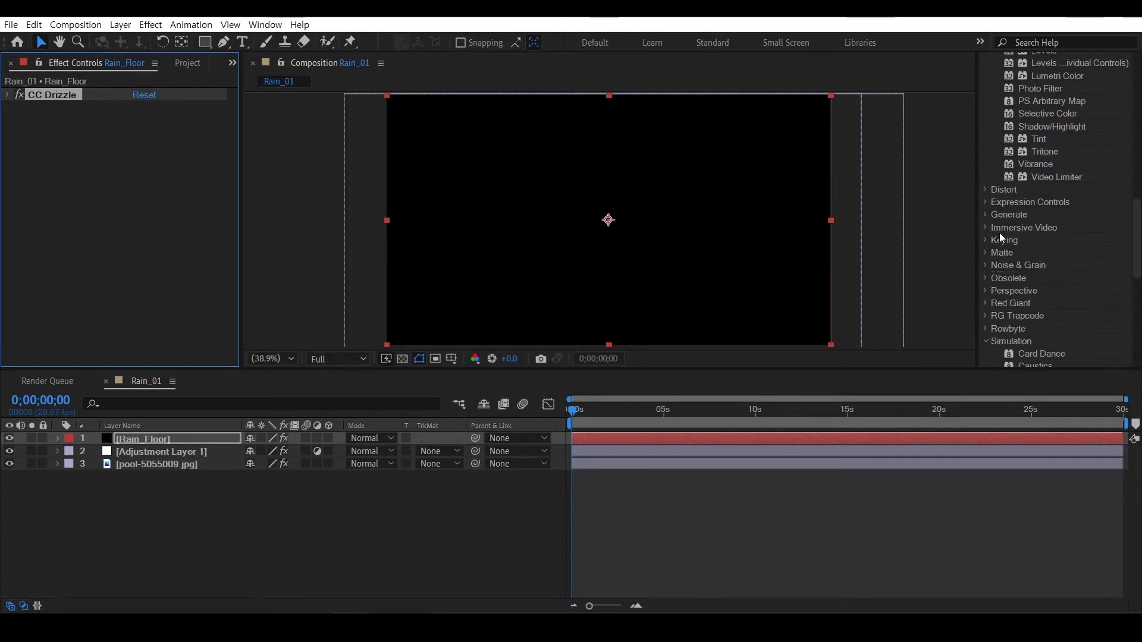
left_click(986, 215)
scroll(1024, 244, "down", 3)
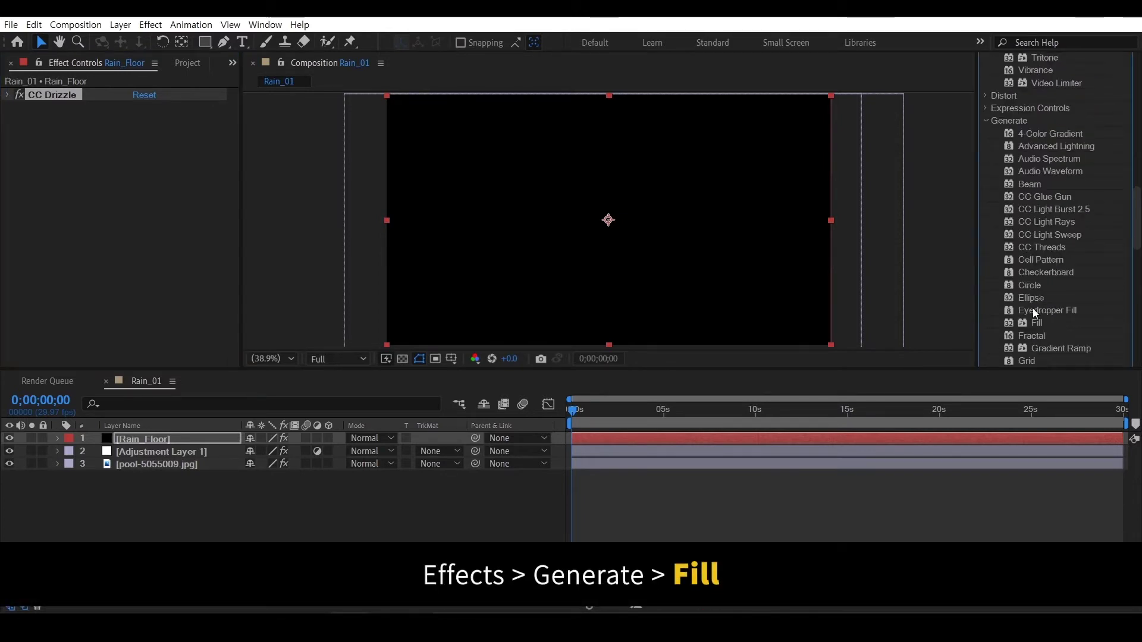
- Add a Fill effect above CC Drizzle on Rain_Floor with grey colour 7F7F7F
left_click(1035, 330)
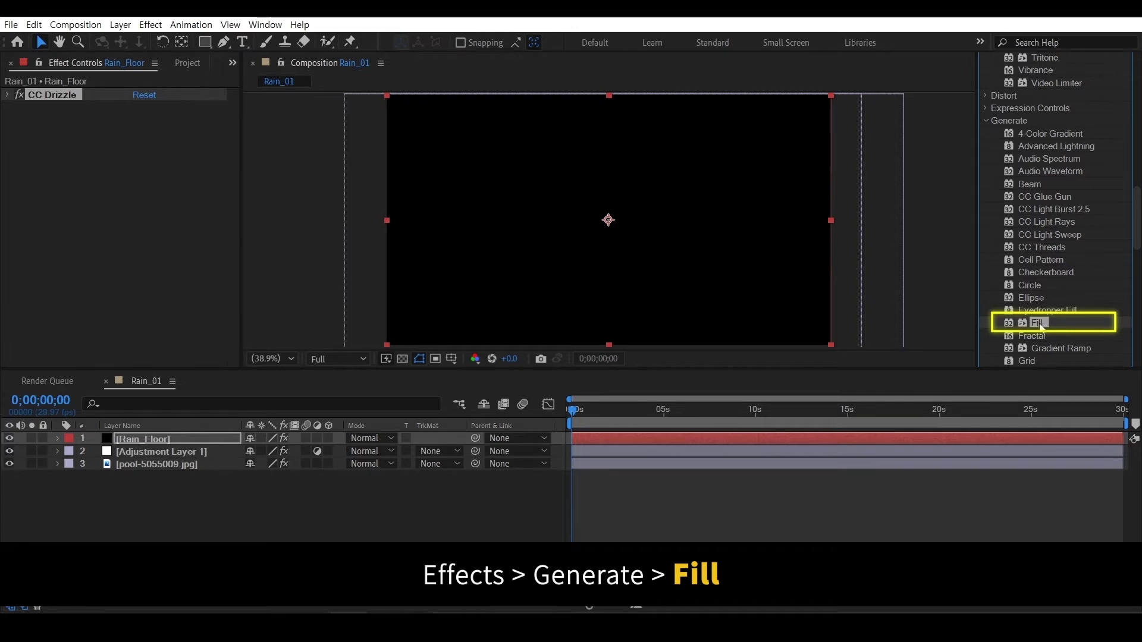
left_click_drag(1039, 320, 69, 159)
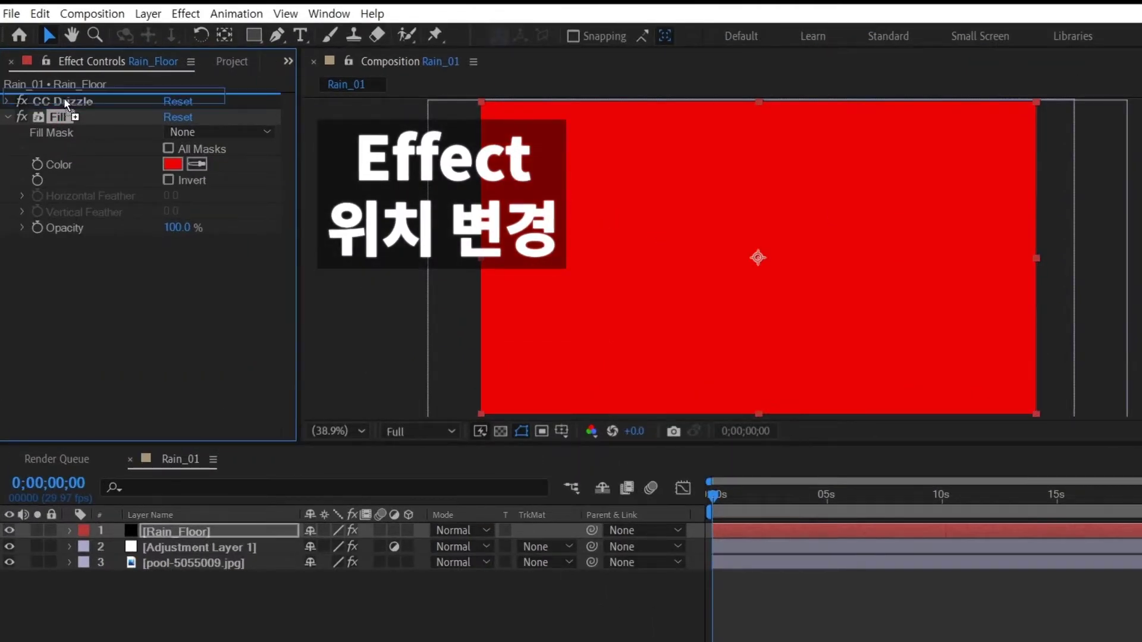
left_click_drag(49, 108, 63, 97)
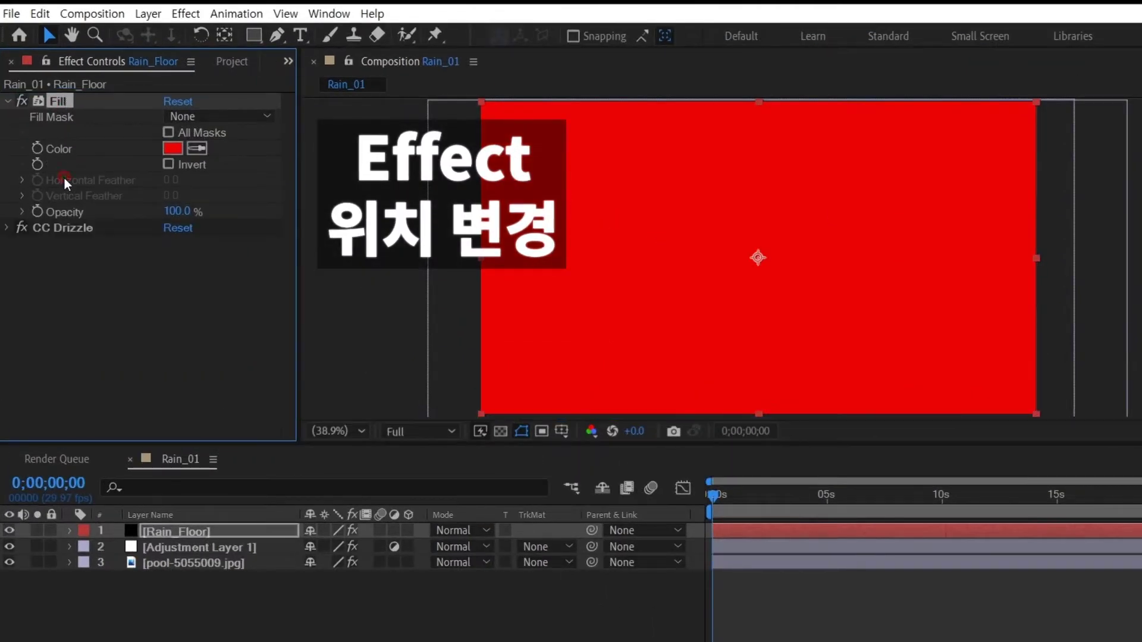
left_click(173, 149)
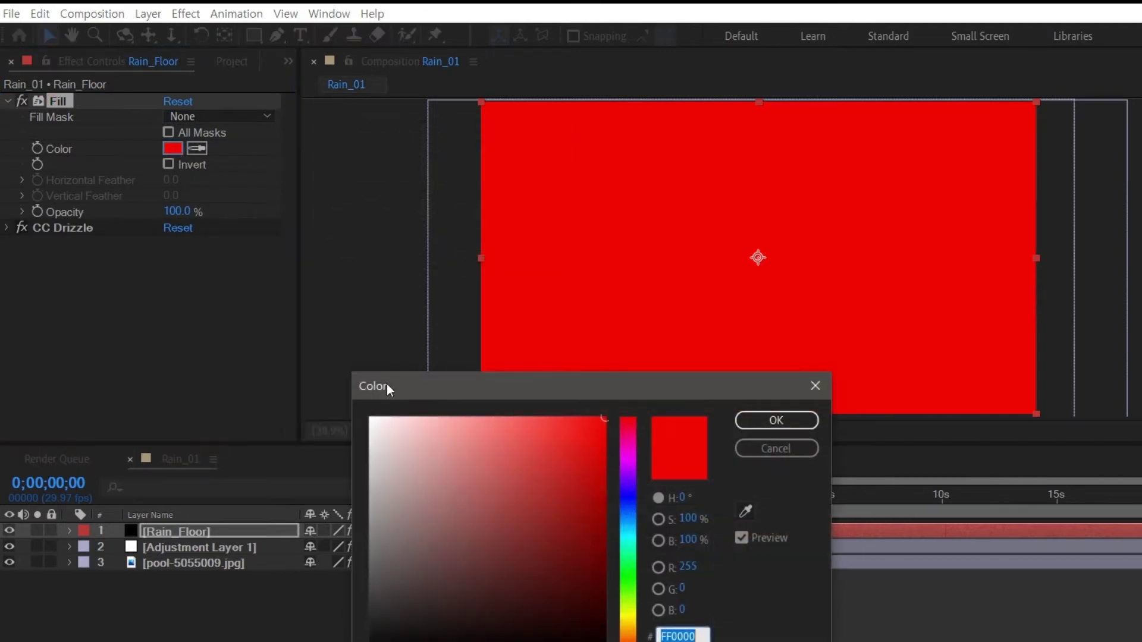
left_click_drag(389, 441, 328, 521)
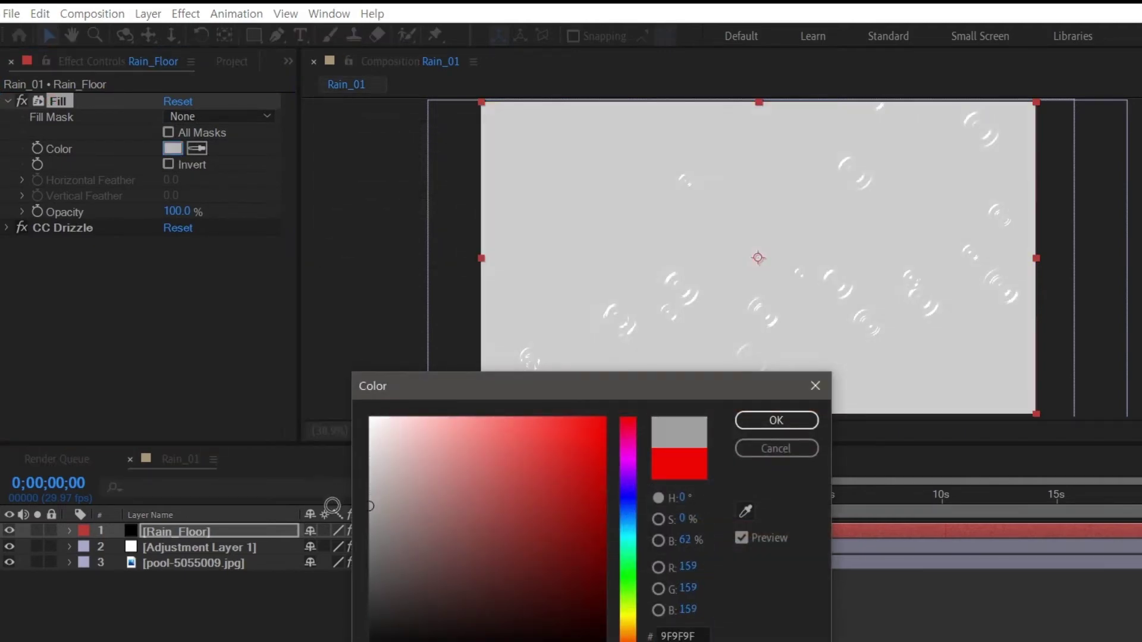
left_click_drag(328, 521, 325, 534)
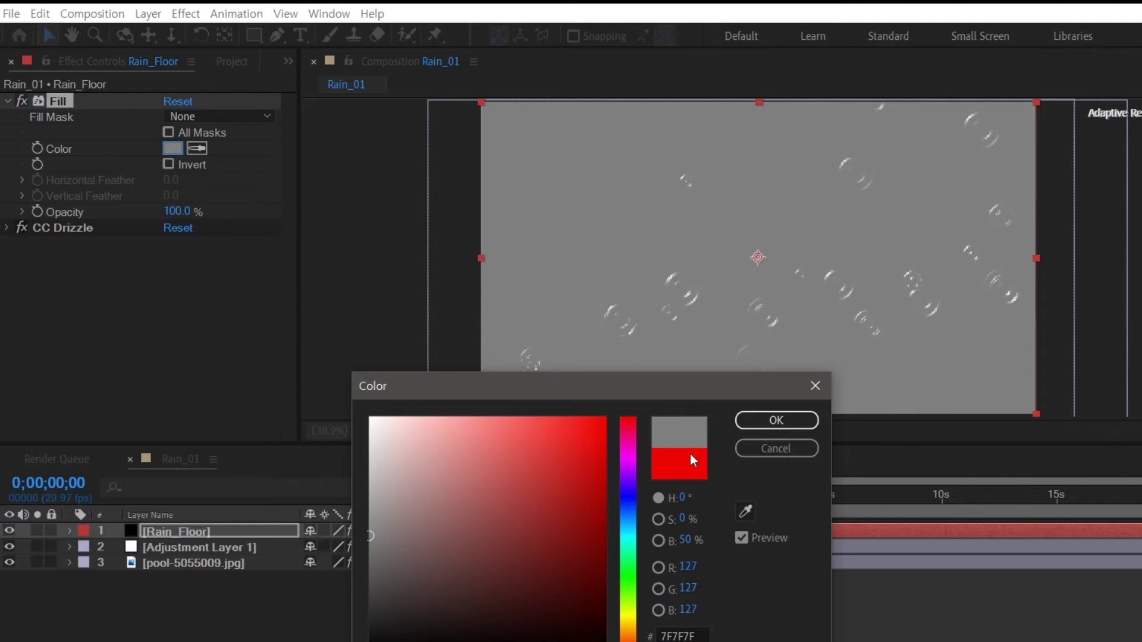
left_click(752, 421)
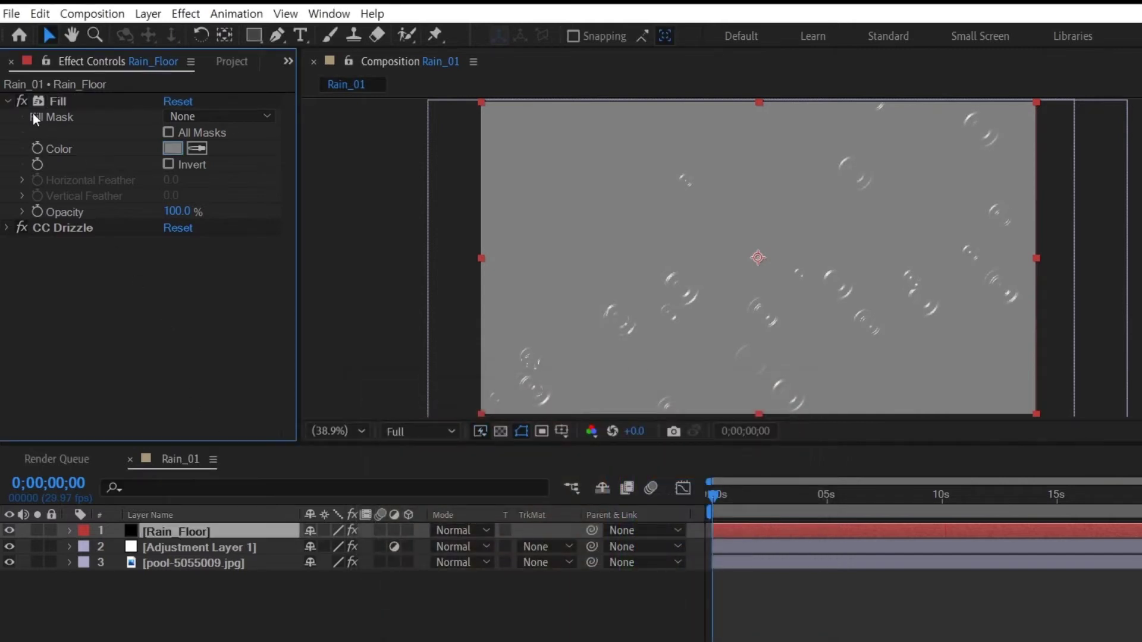
key("ctrl+grave")
- Make Rain_Floor a 3D layer with Overlay blending mode
left_click(8, 117)
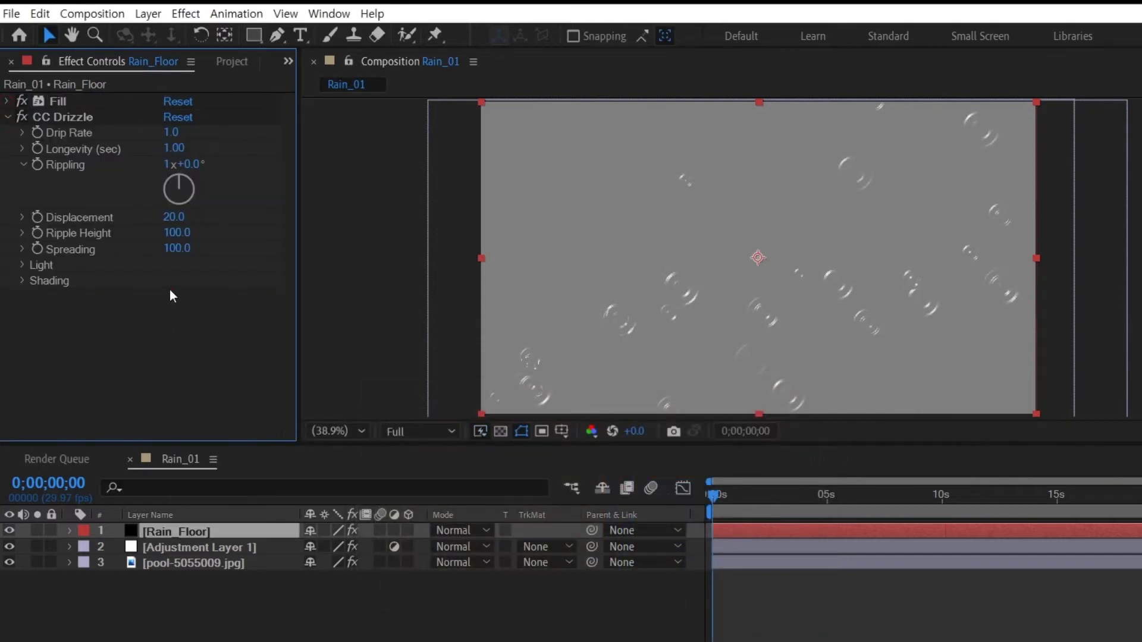
left_click(409, 530)
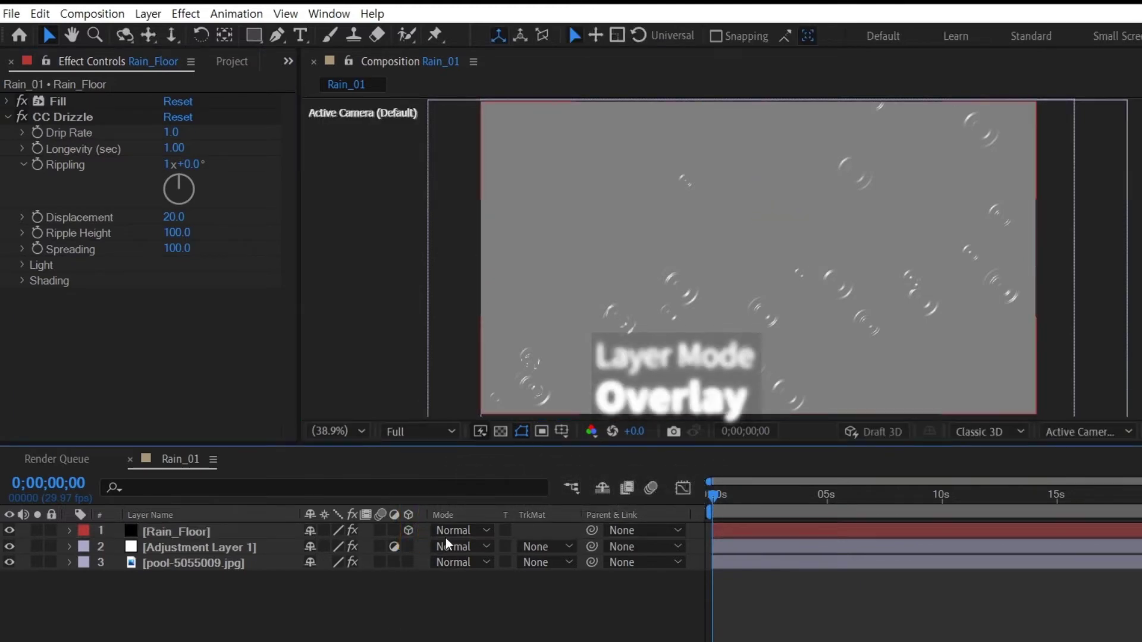
left_click(461, 530)
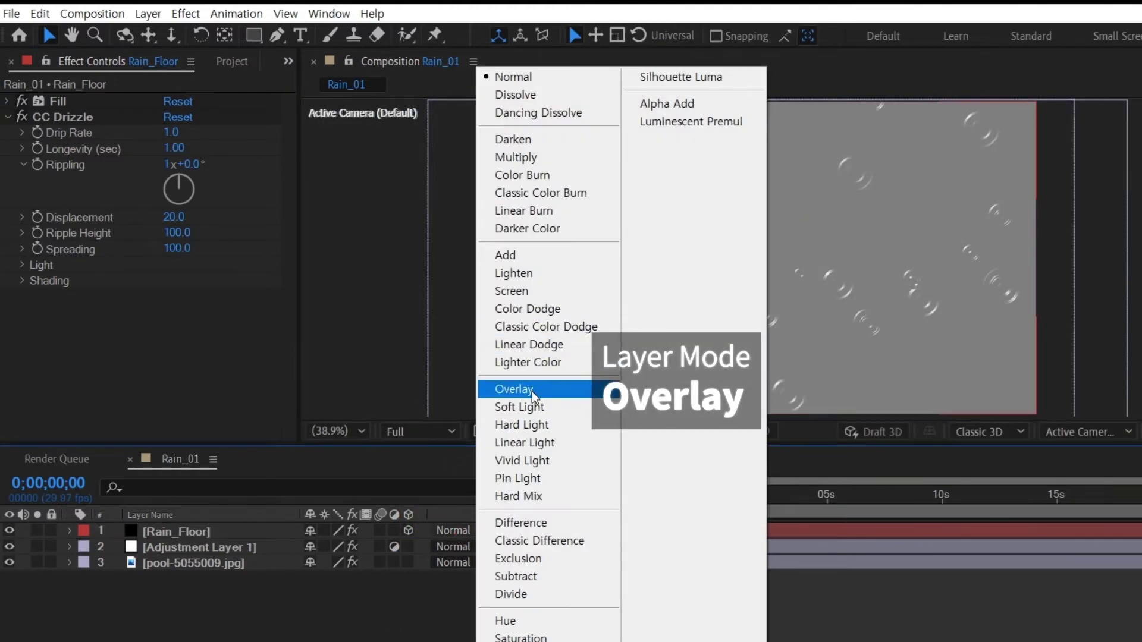
left_click(530, 390)
left_click(498, 613)
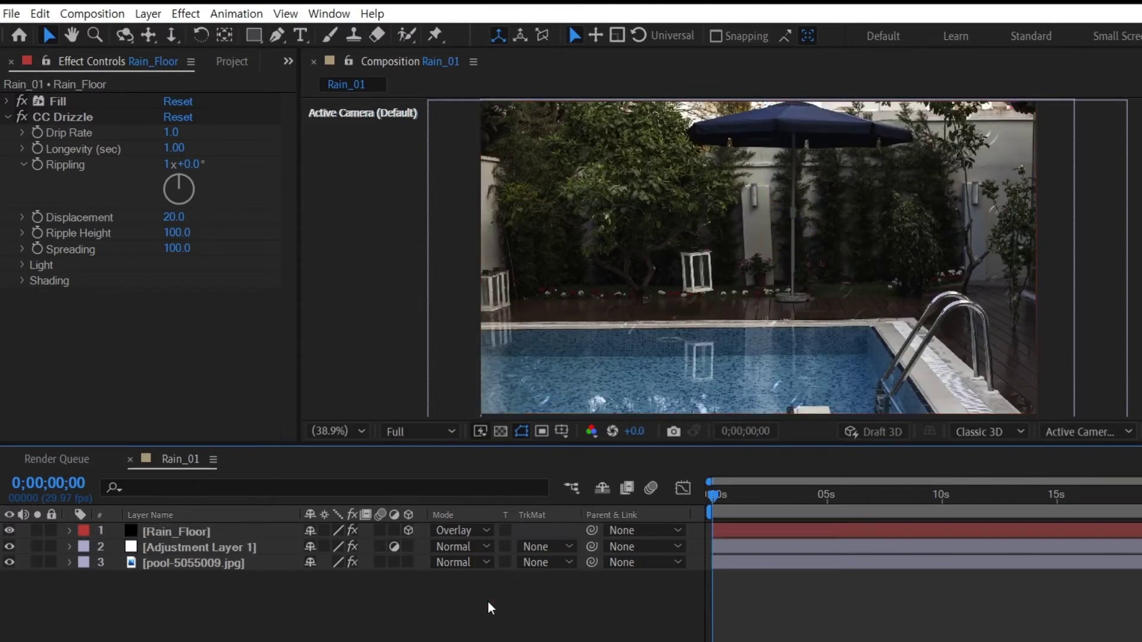
left_click(255, 532)
- Tilt Rain_Floor back to about -77° X Rotation
key("r")
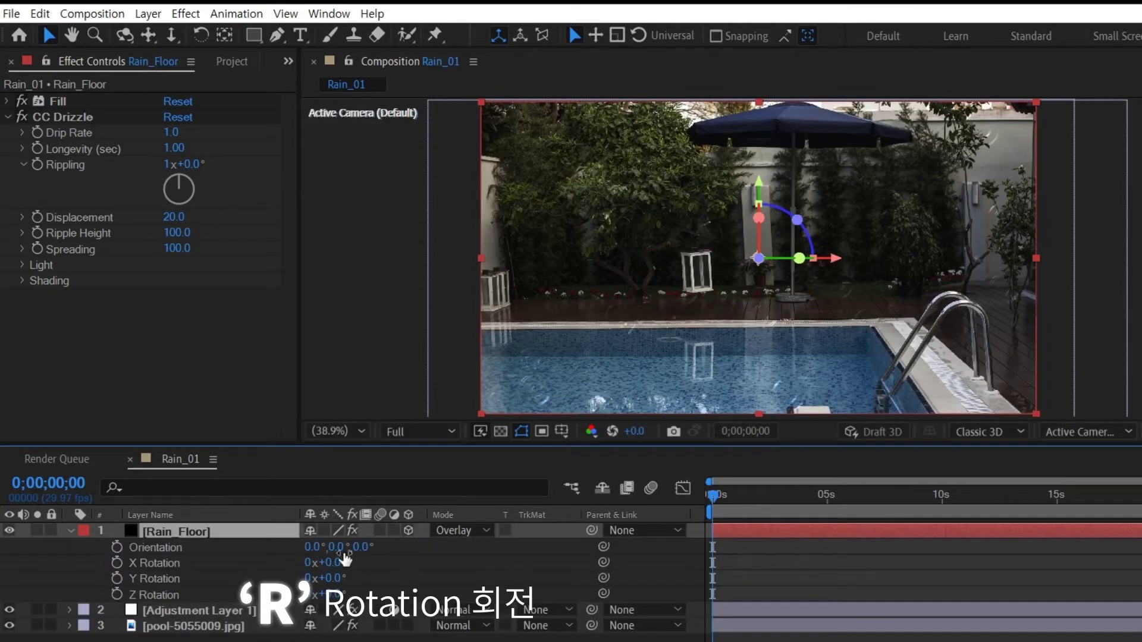
left_click_drag(342, 562, 327, 563)
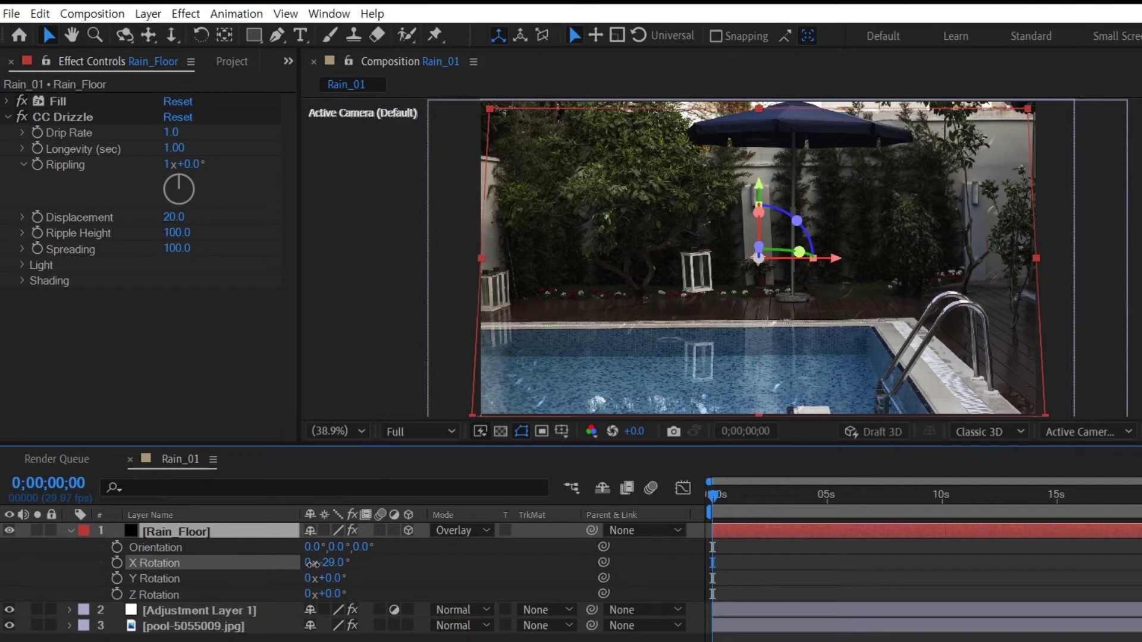
left_click_drag(297, 570, 283, 577)
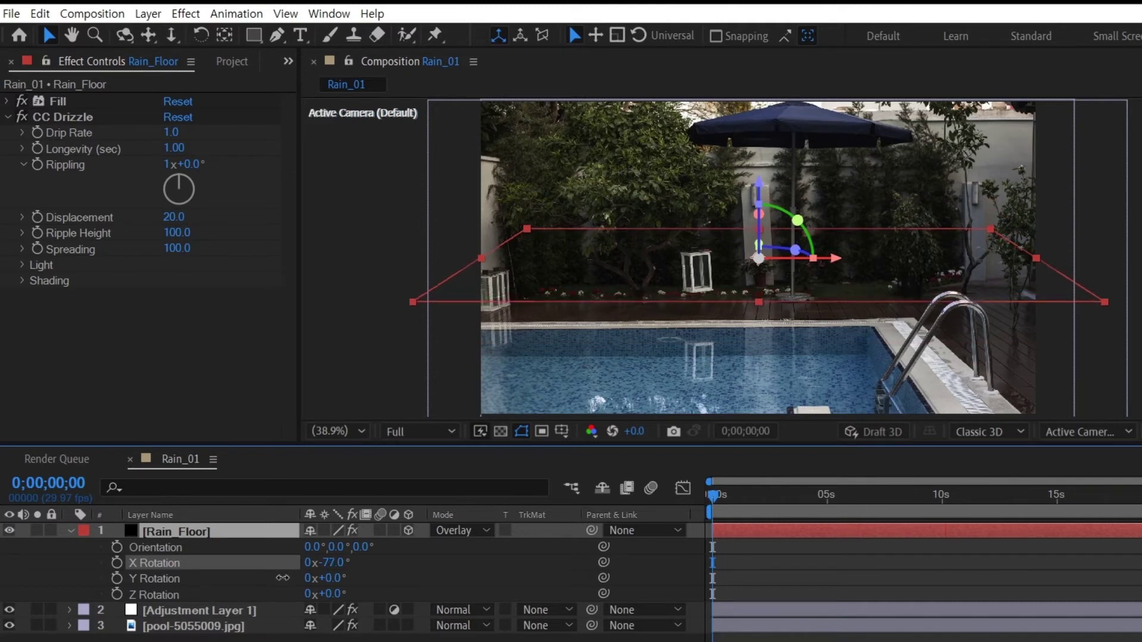
left_click_drag(764, 395, 779, 367)
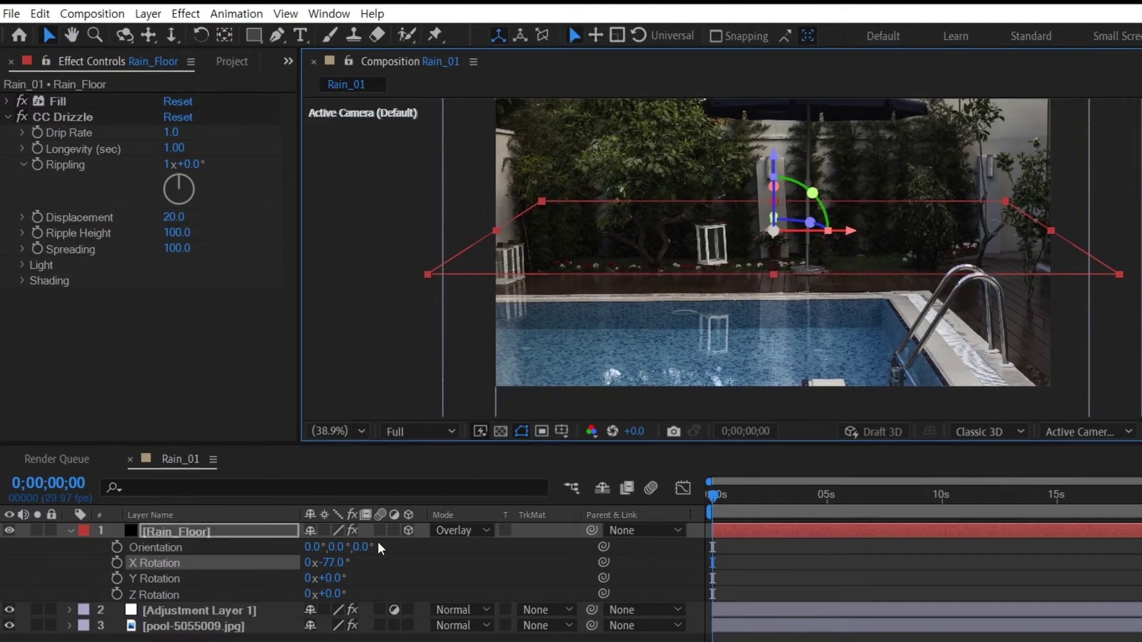
- Move Rain_Floor down and left over the pool, to about X 714, Y 854
key("p")
left_click_drag(350, 548, 485, 571)
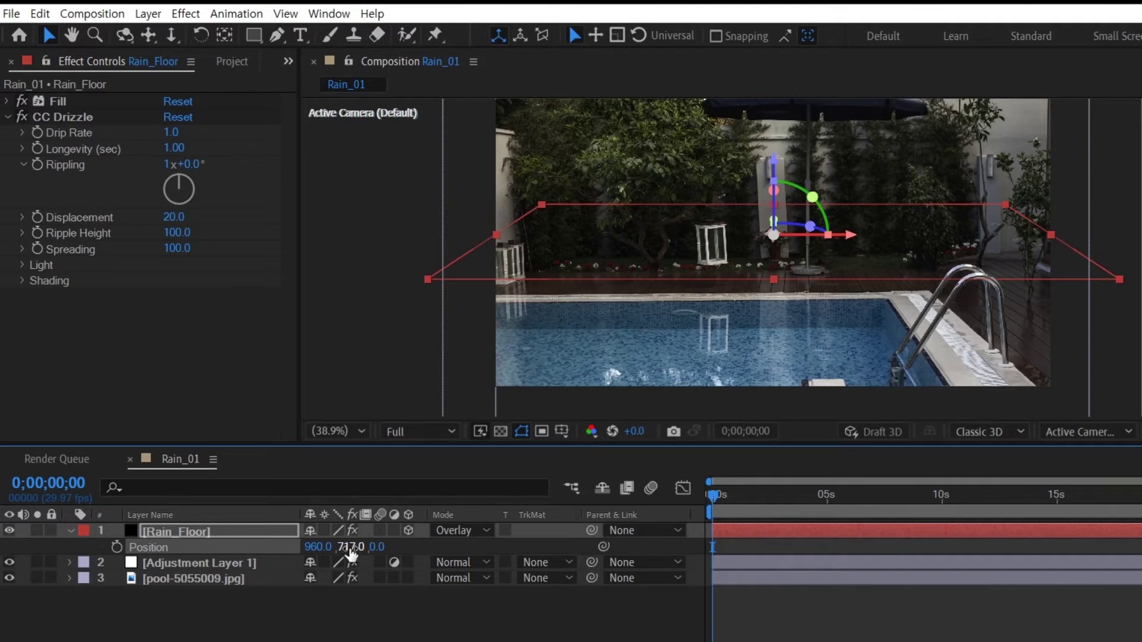
left_click_drag(351, 553, 446, 549)
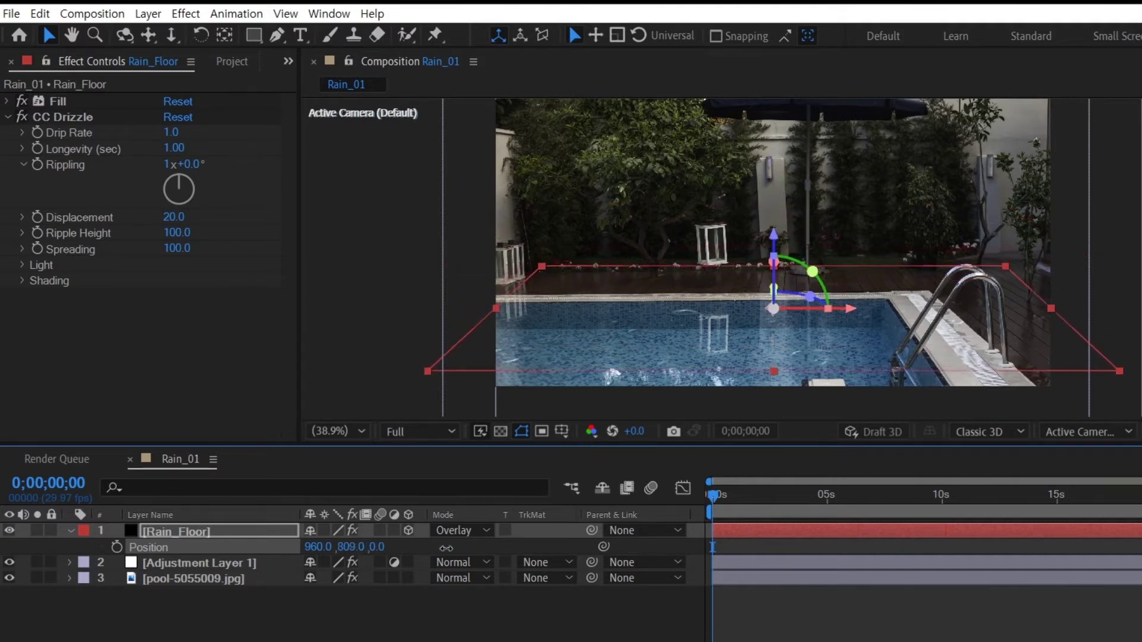
left_click_drag(446, 549, 460, 546)
left_click_drag(352, 554, 371, 547)
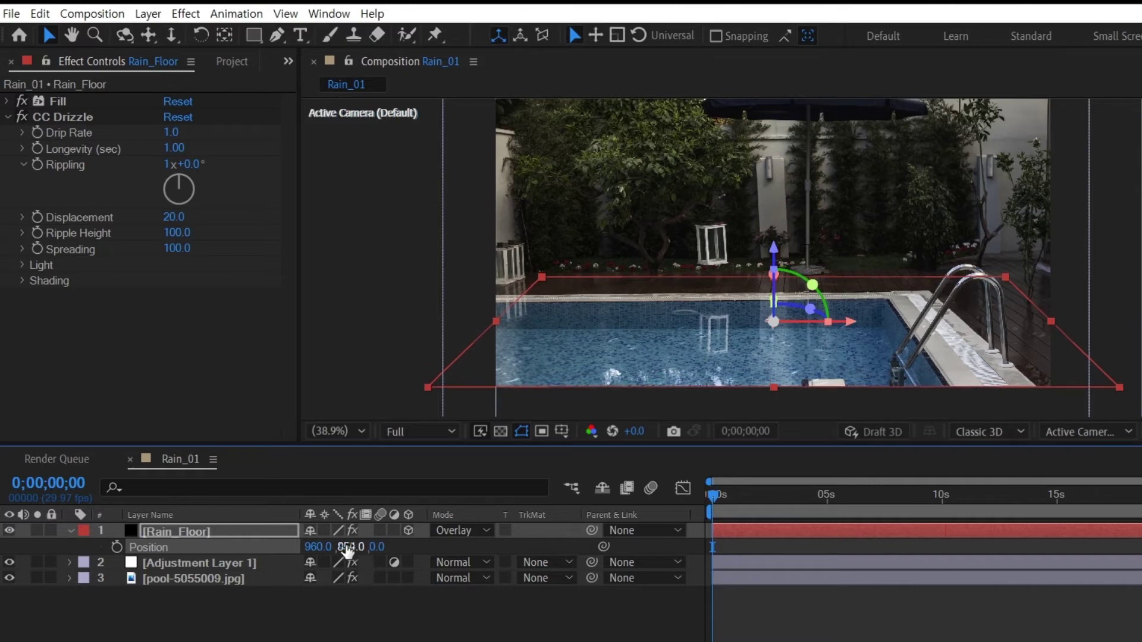
left_click_drag(330, 550, 131, 555)
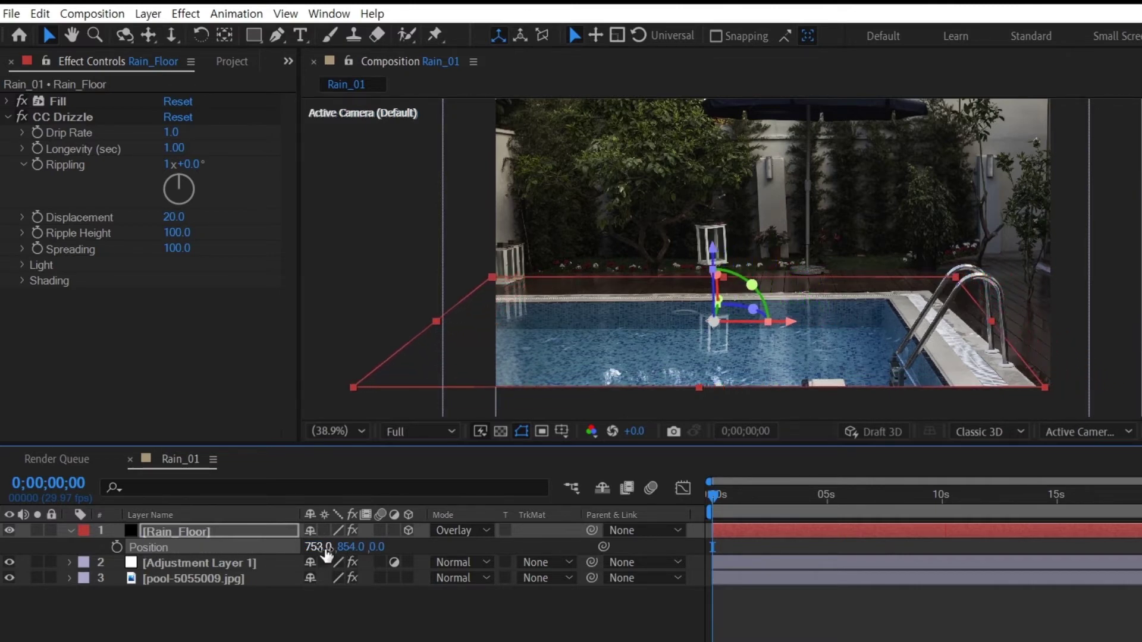
left_click_drag(317, 547, 289, 551)
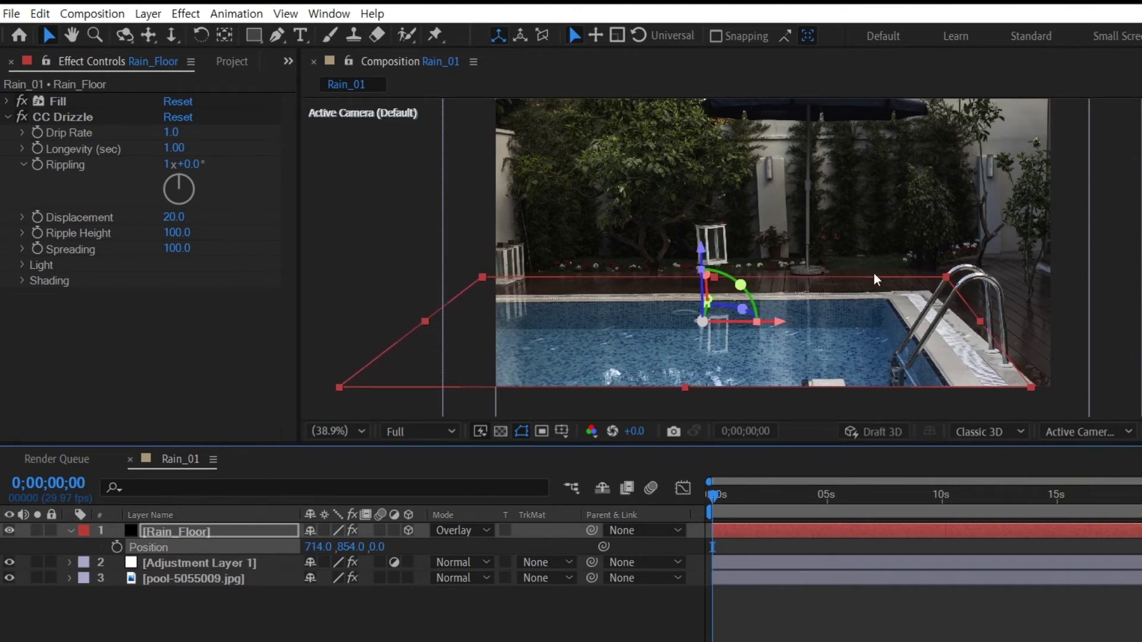
- Scale Rain_Floor to 93% and fine-tune its position to 682, 873
key("s")
left_click_drag(335, 551, 328, 546)
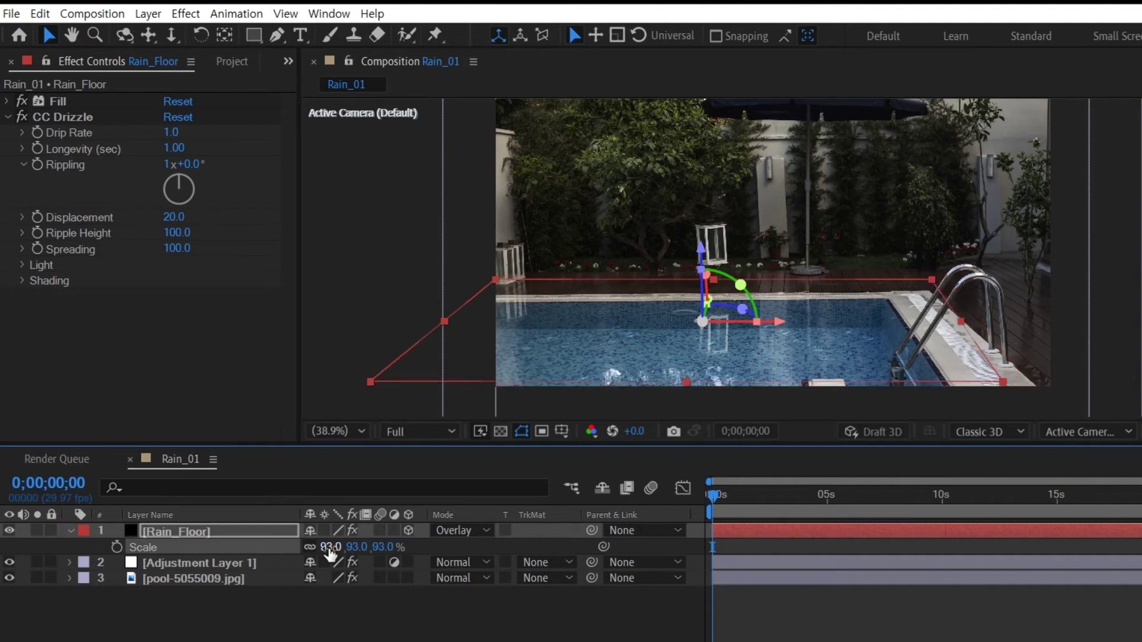
key("p")
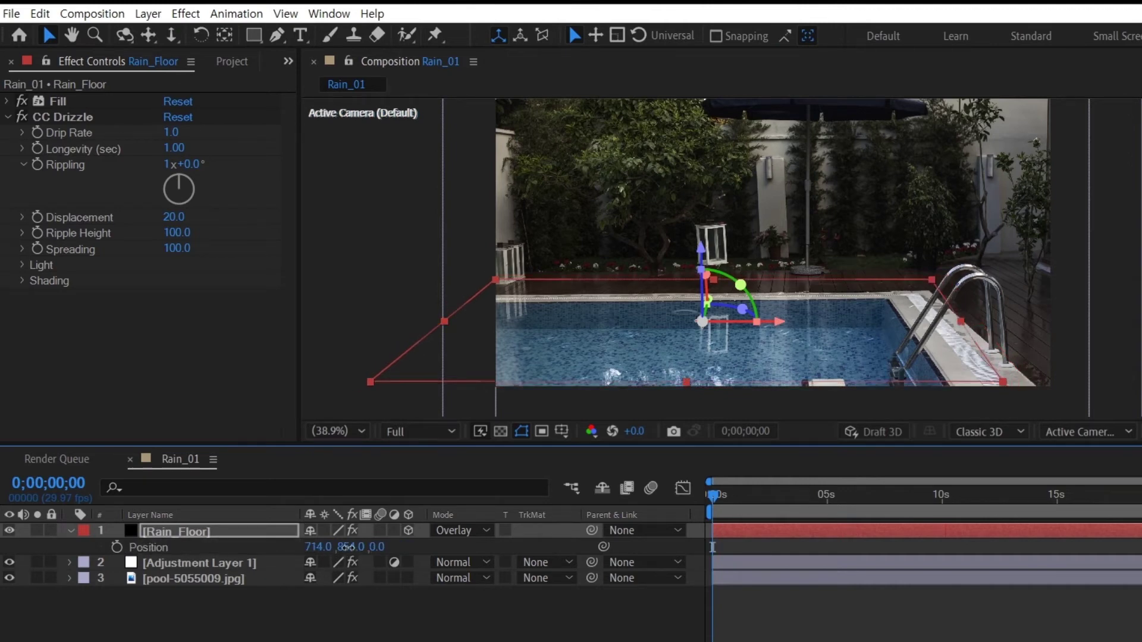
left_click_drag(346, 546, 366, 548)
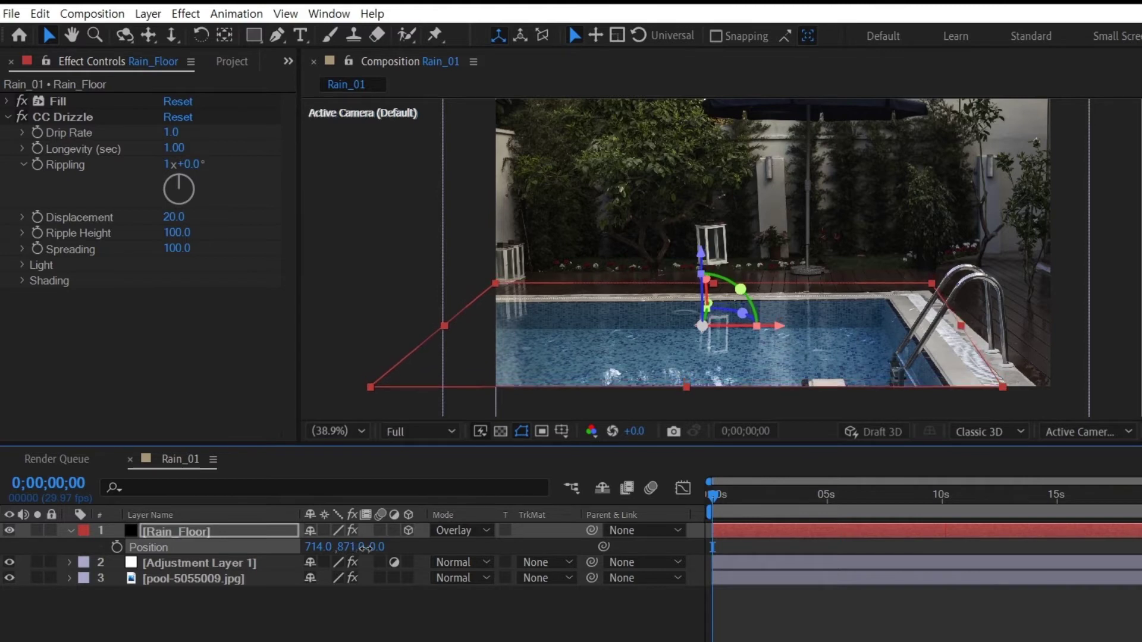
left_click_drag(365, 548, 301, 550)
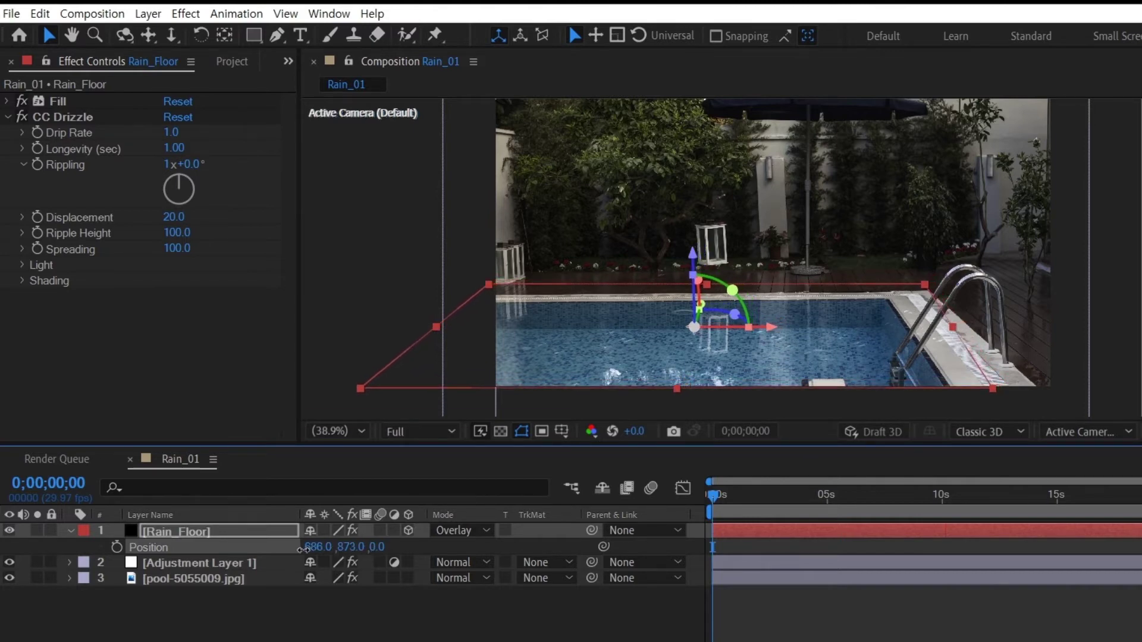
key("g")
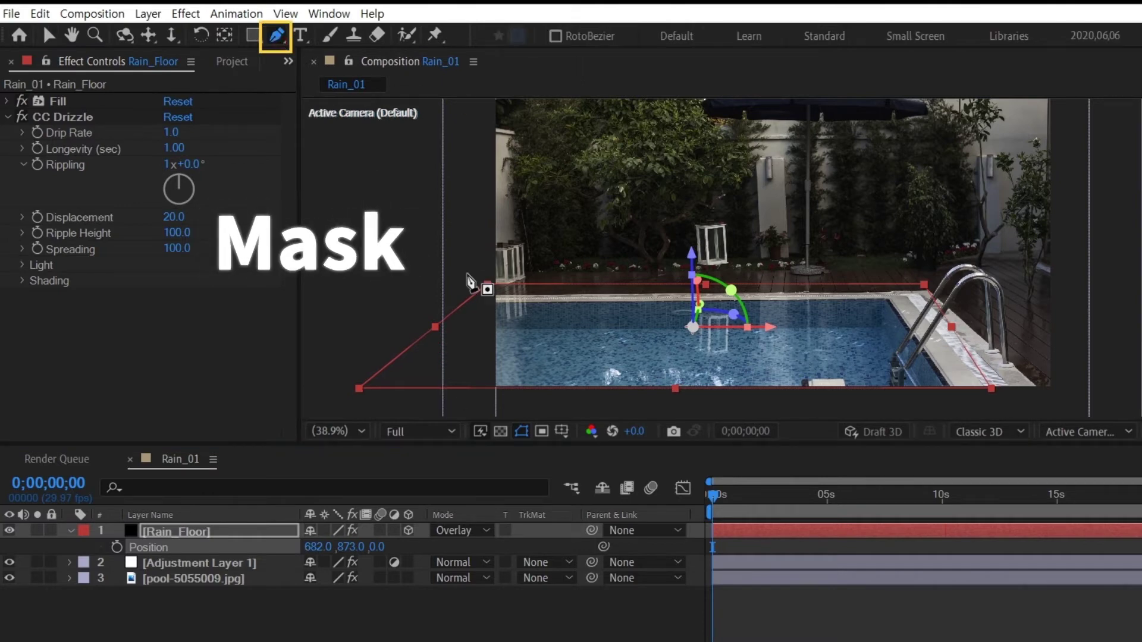
- Draw a closed pen mask on Rain_Floor around the pool's corners and edges, then deselect the layer
left_click(494, 302)
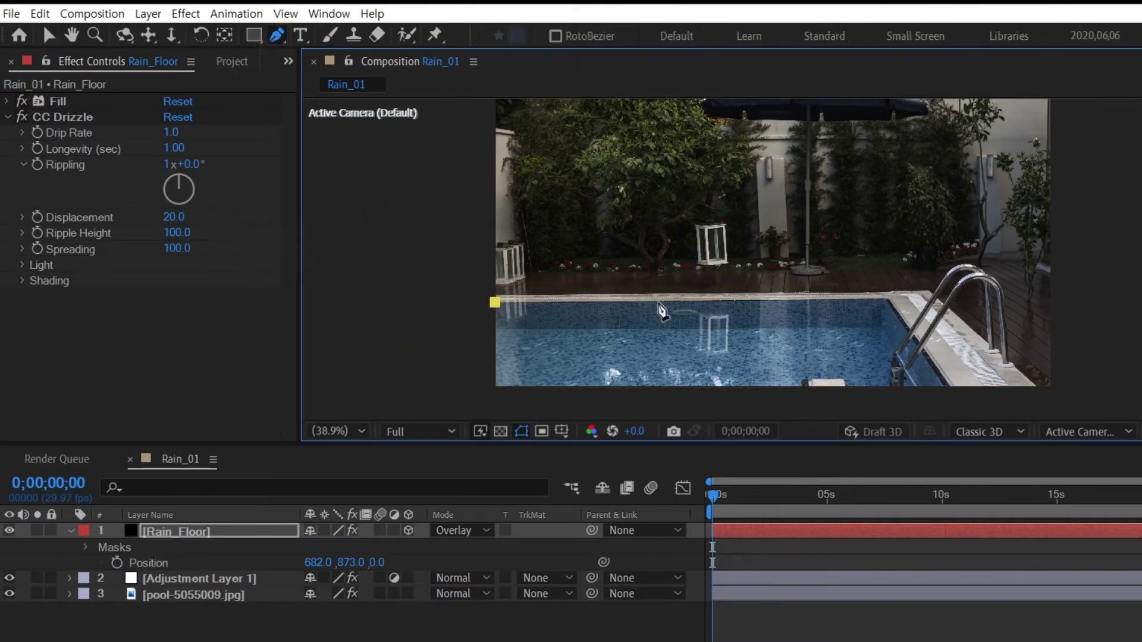
left_click(888, 299)
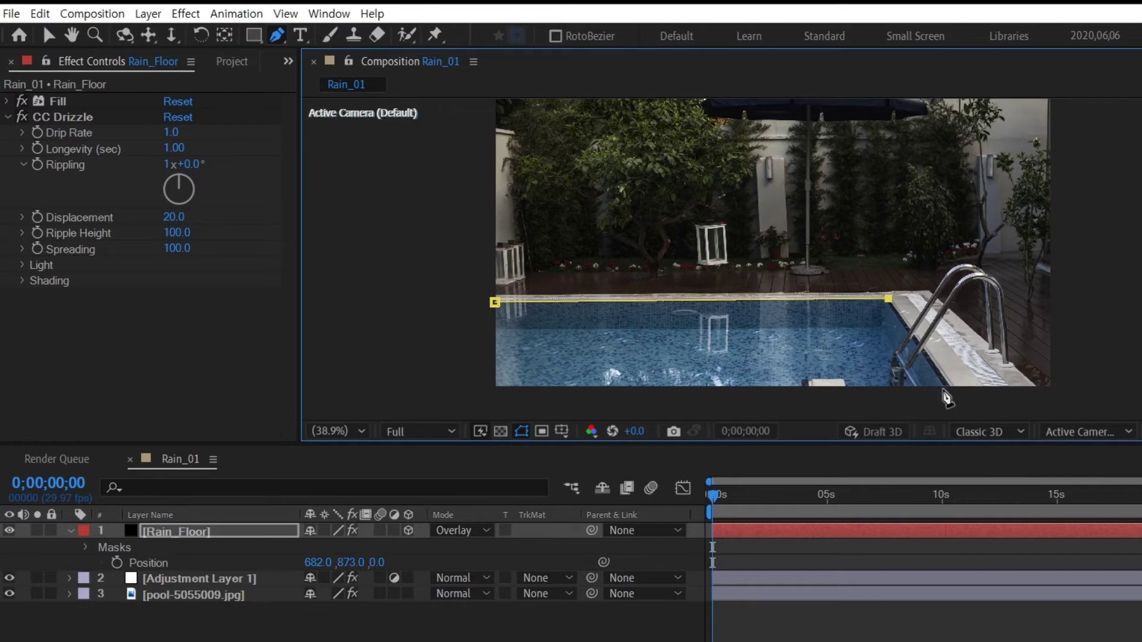
left_click(951, 388)
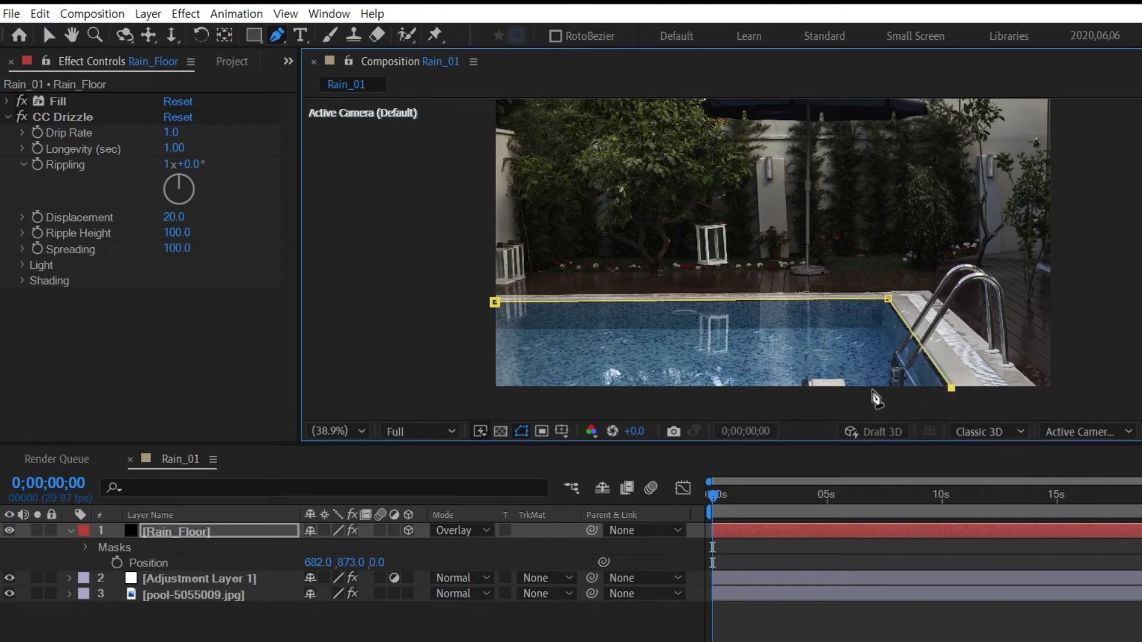
left_click(848, 388)
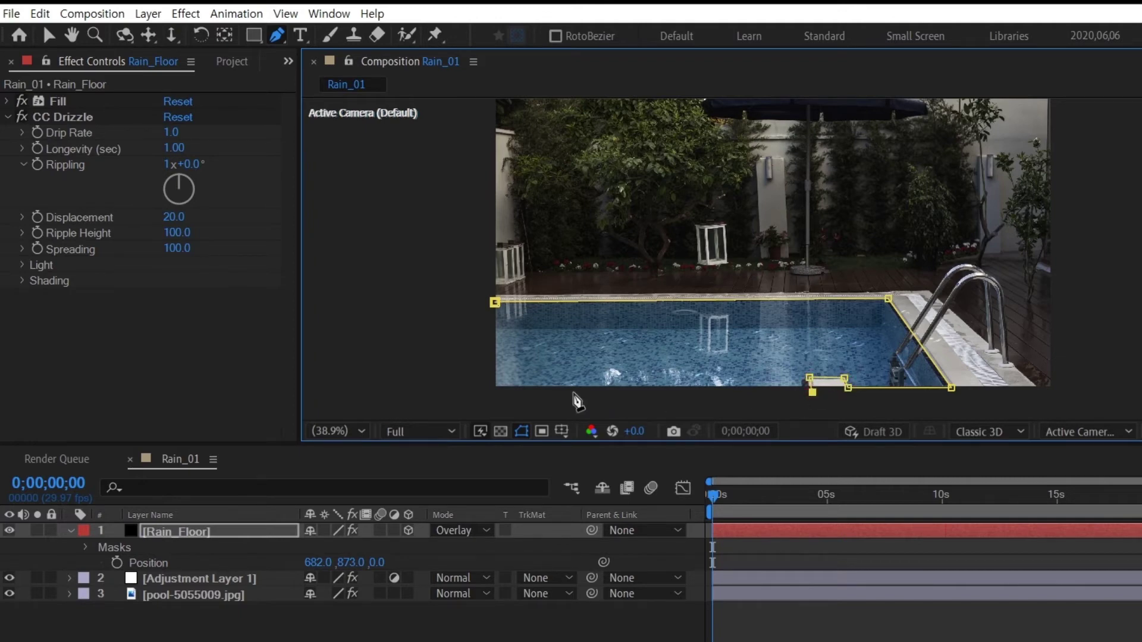
left_click(494, 392)
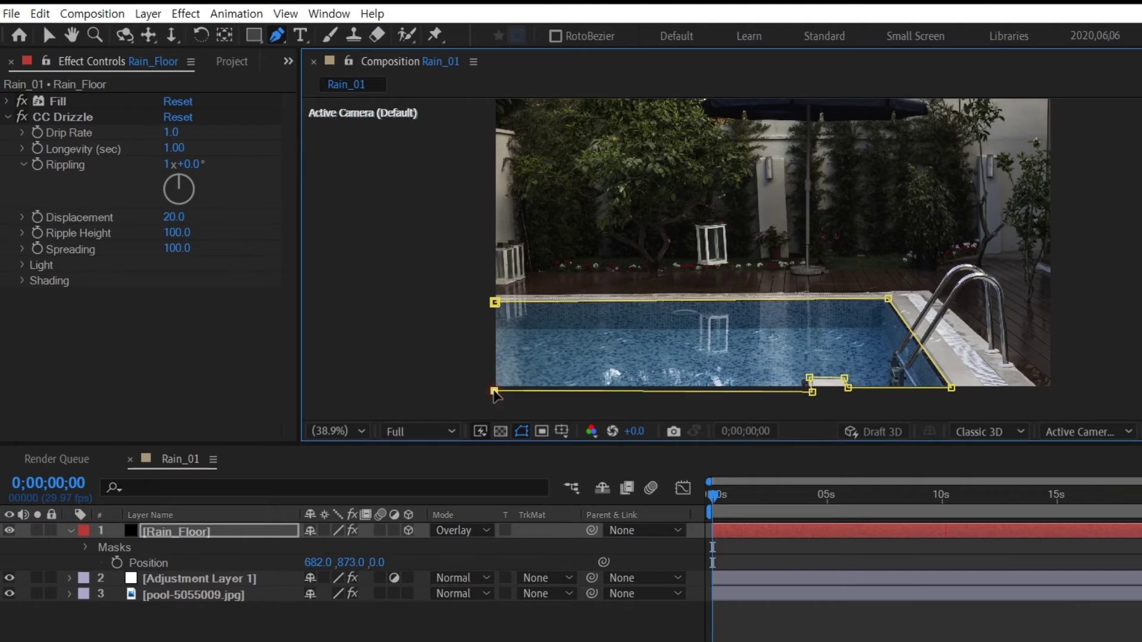
left_click(495, 304)
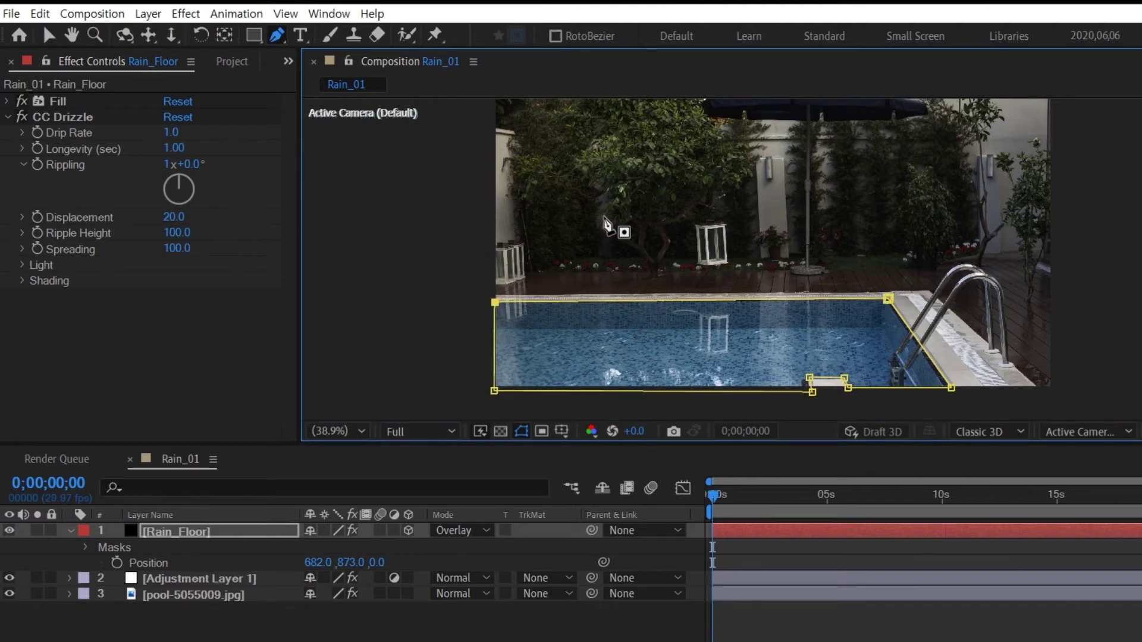
left_click(48, 35)
left_click(420, 215)
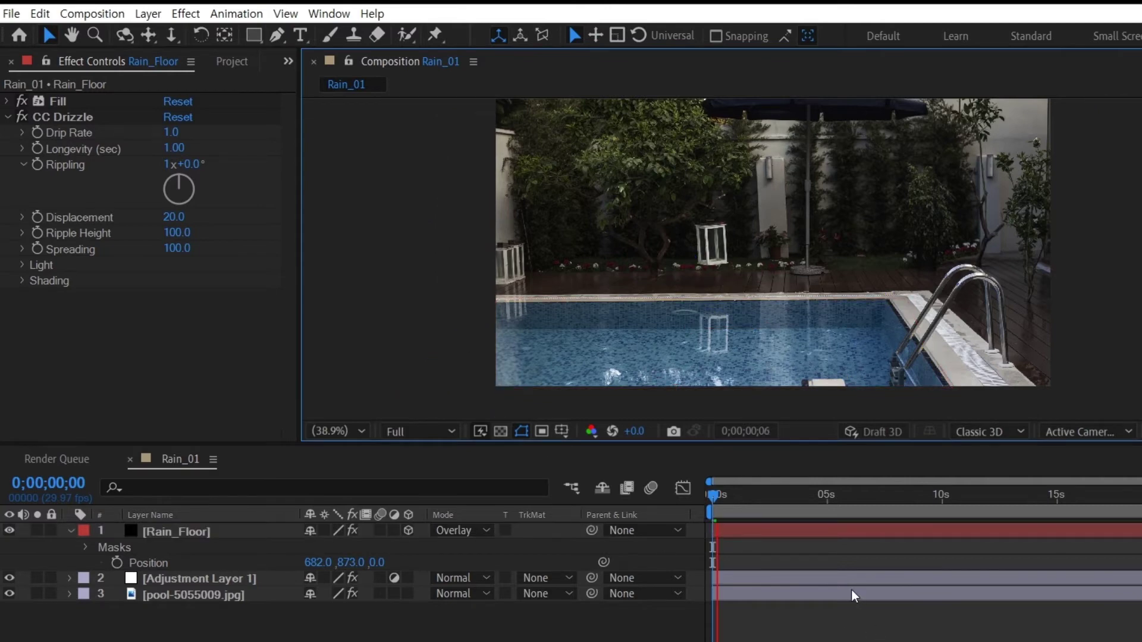
- Preview the ripples zoomed onto the pool, then enter 4 for CC Drizzle's Drip Rate
key("space")
scroll(751, 351, "up", 3)
left_click_drag(752, 351, 973, 195)
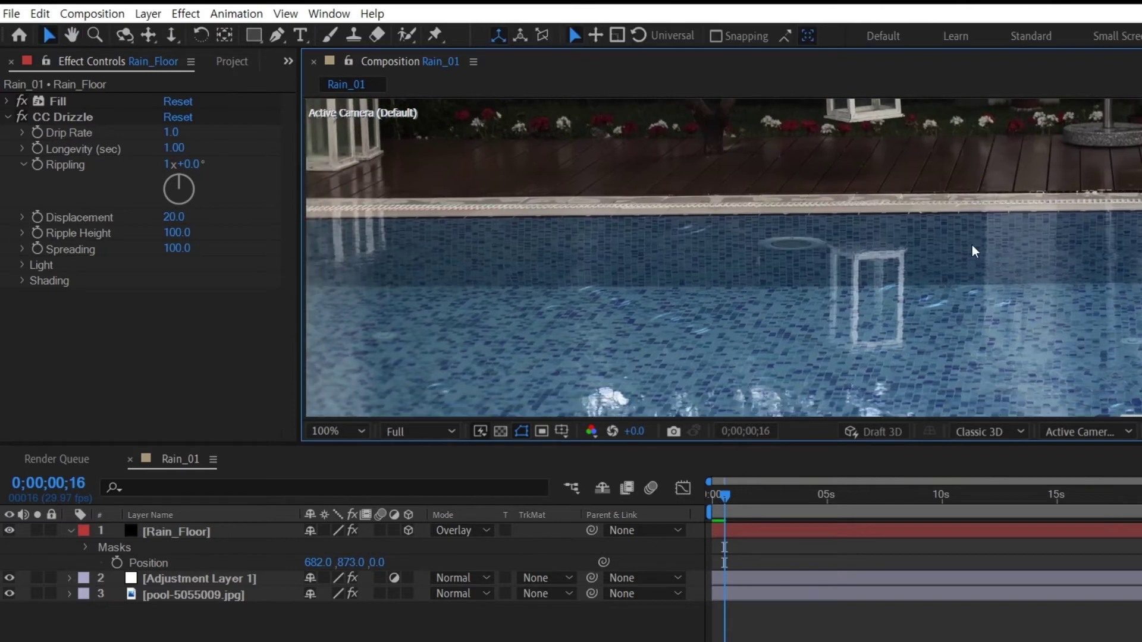
key("space")
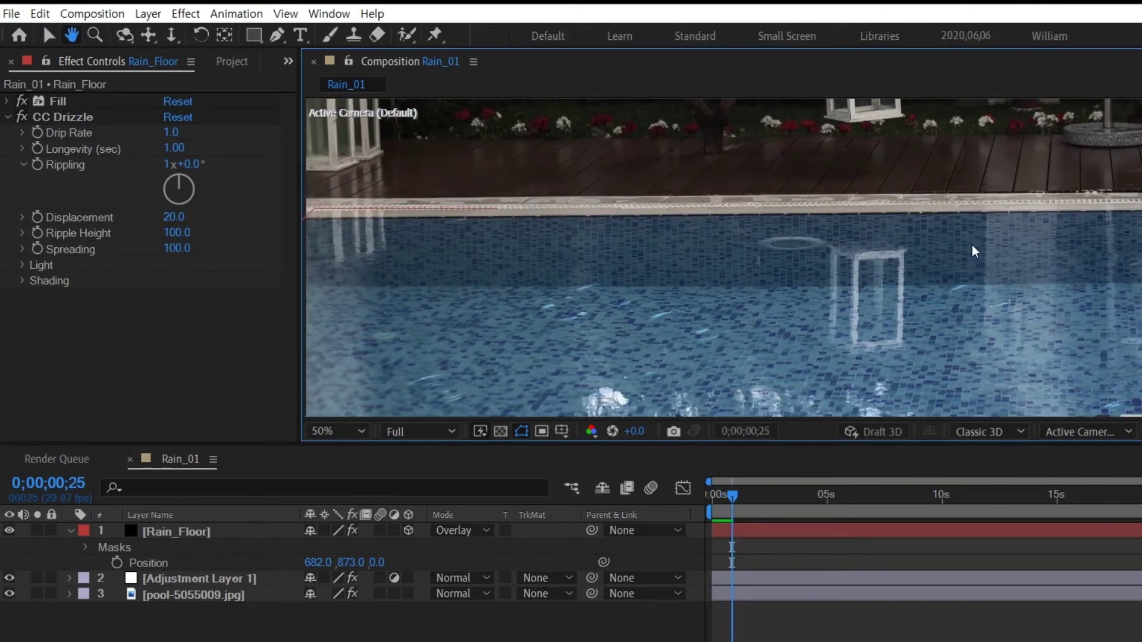
scroll(972, 245, "down", 2)
left_click(173, 132)
type("4")
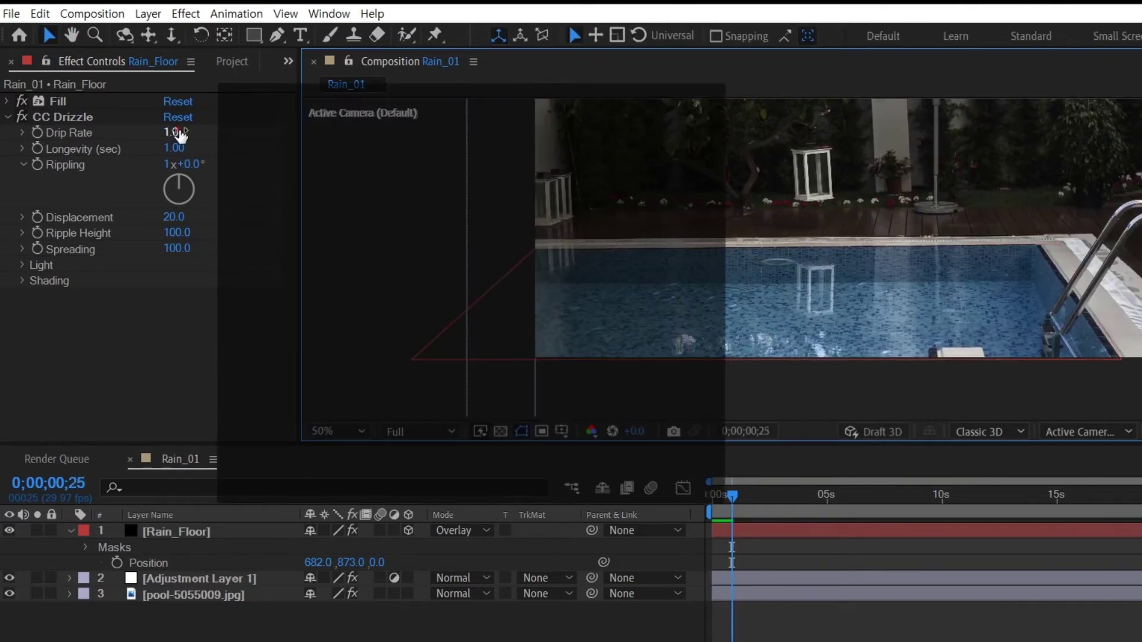
key("Return")
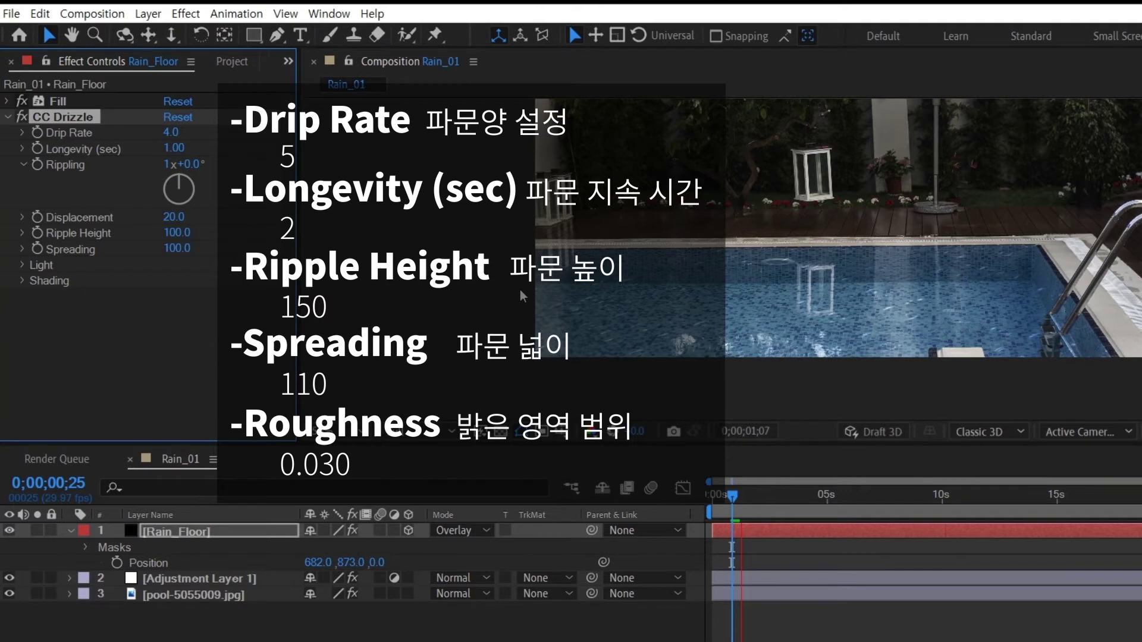
- Set CC Drizzle Ripple Height to 150 and Spreading to 110, previewing each change
key("space")
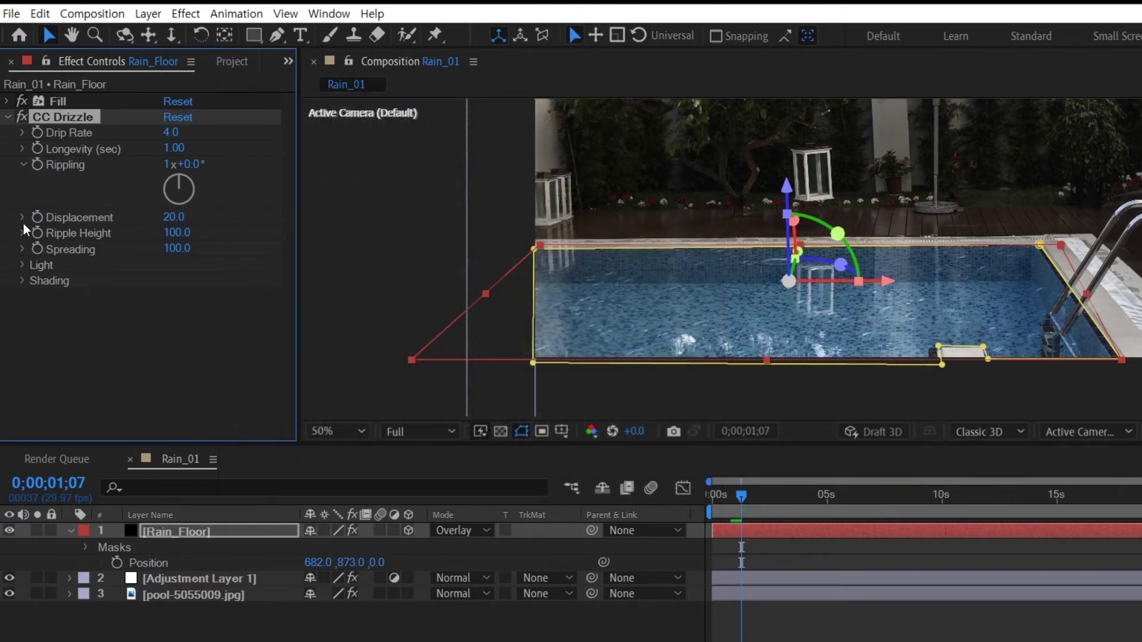
left_click(179, 232)
type("150")
key("Return")
key("space")
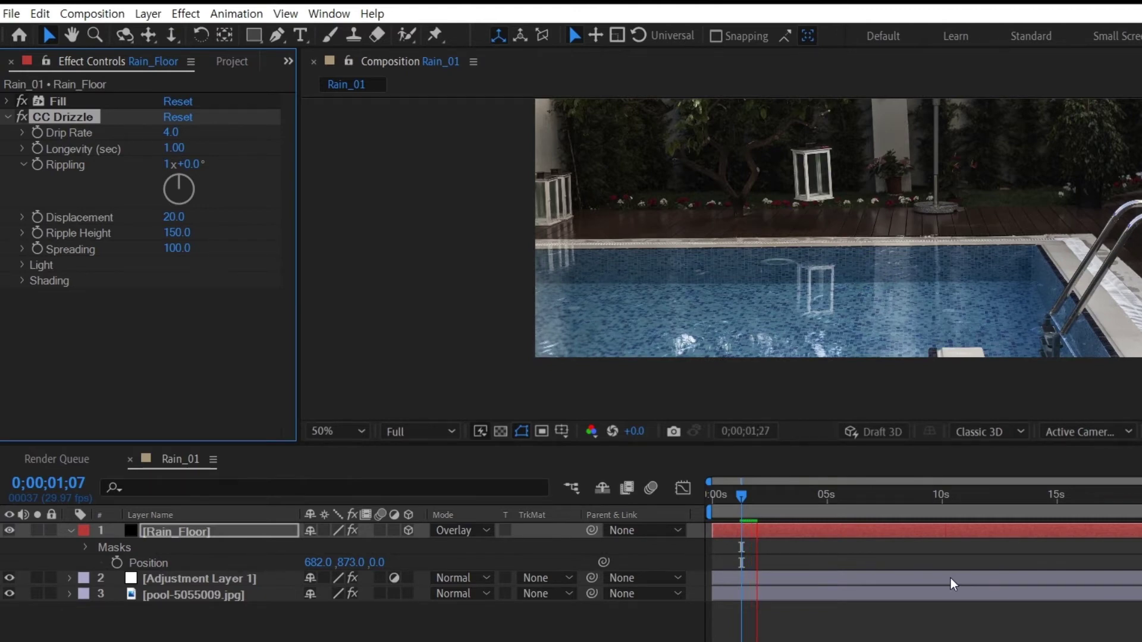
key("space")
left_click(196, 249)
type("110")
key("Return")
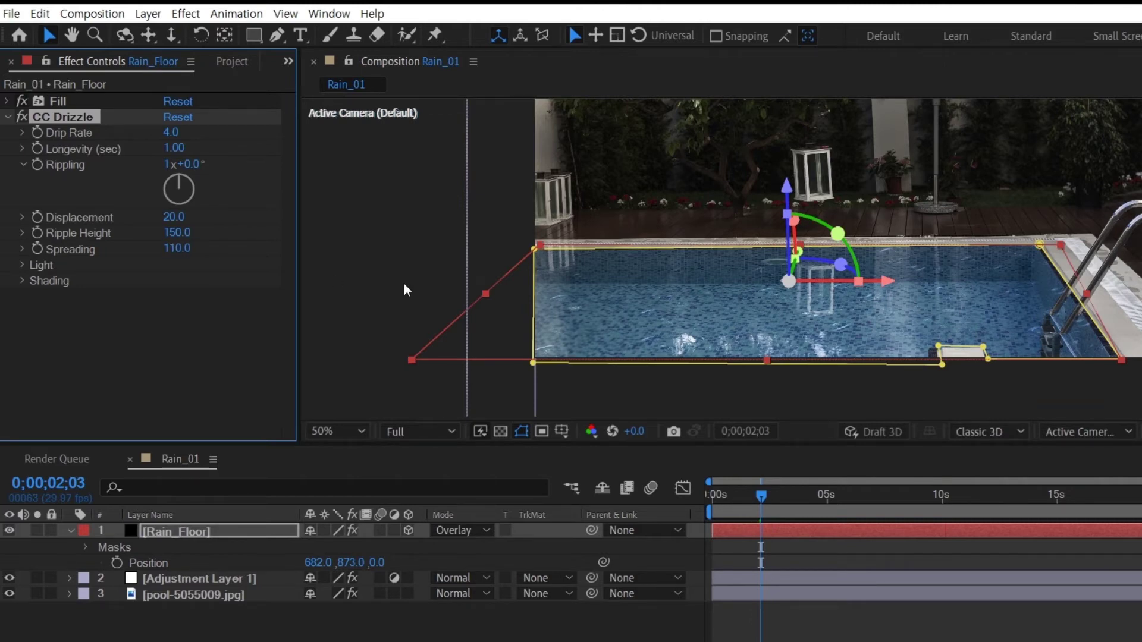
key("space")
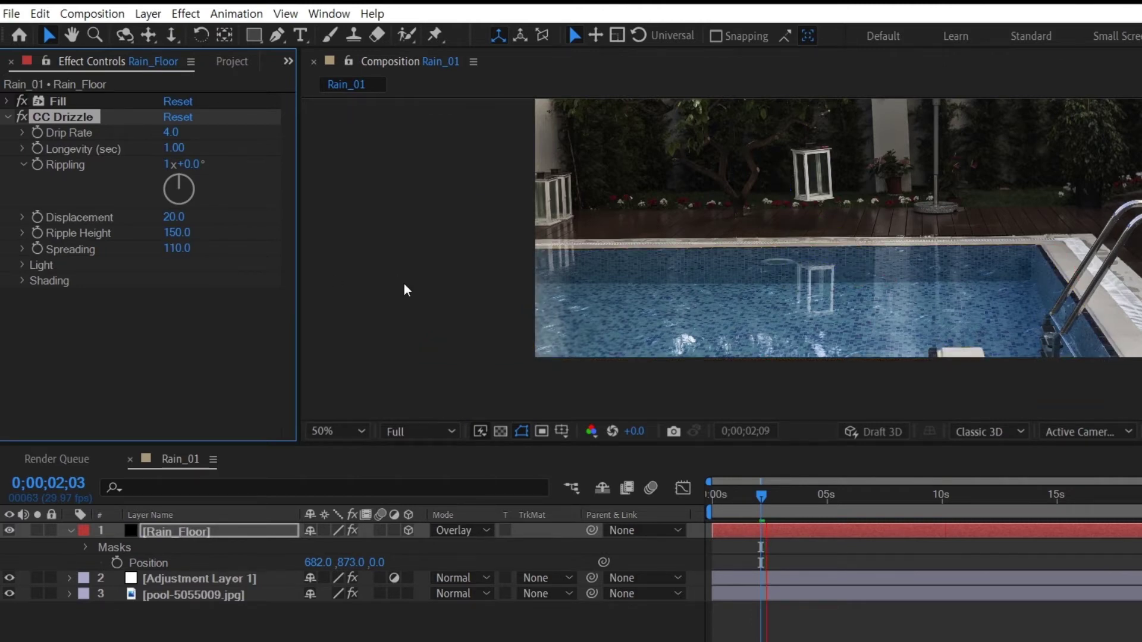
key("space")
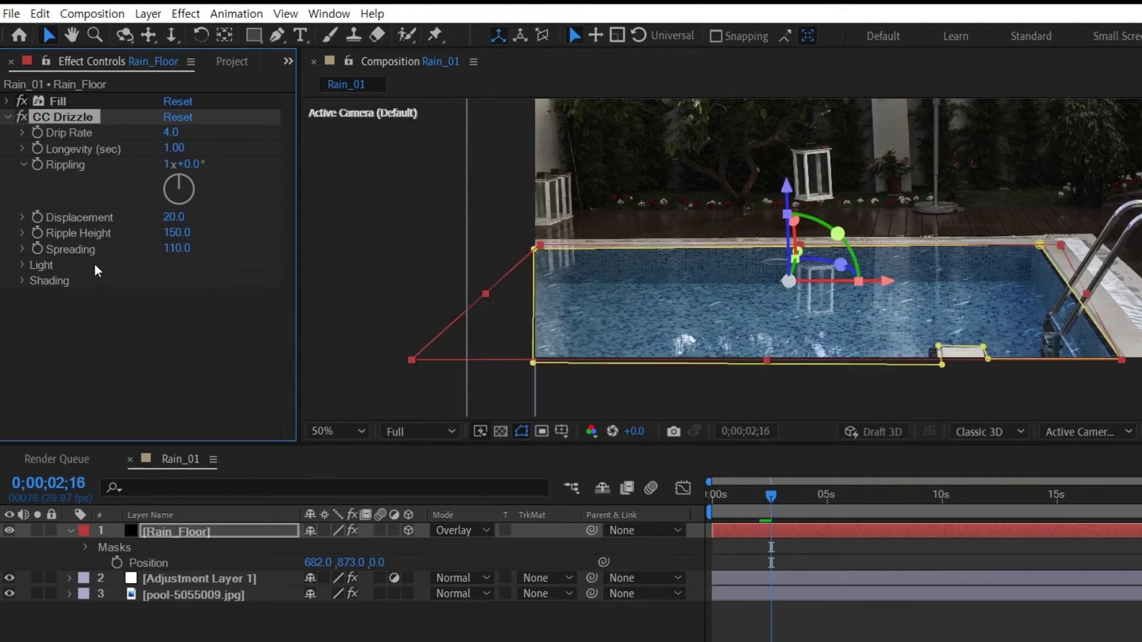
- Set the Shading Roughness to 0.030 and preview the ripples
left_click(20, 282)
left_click(180, 343)
type("0.03")
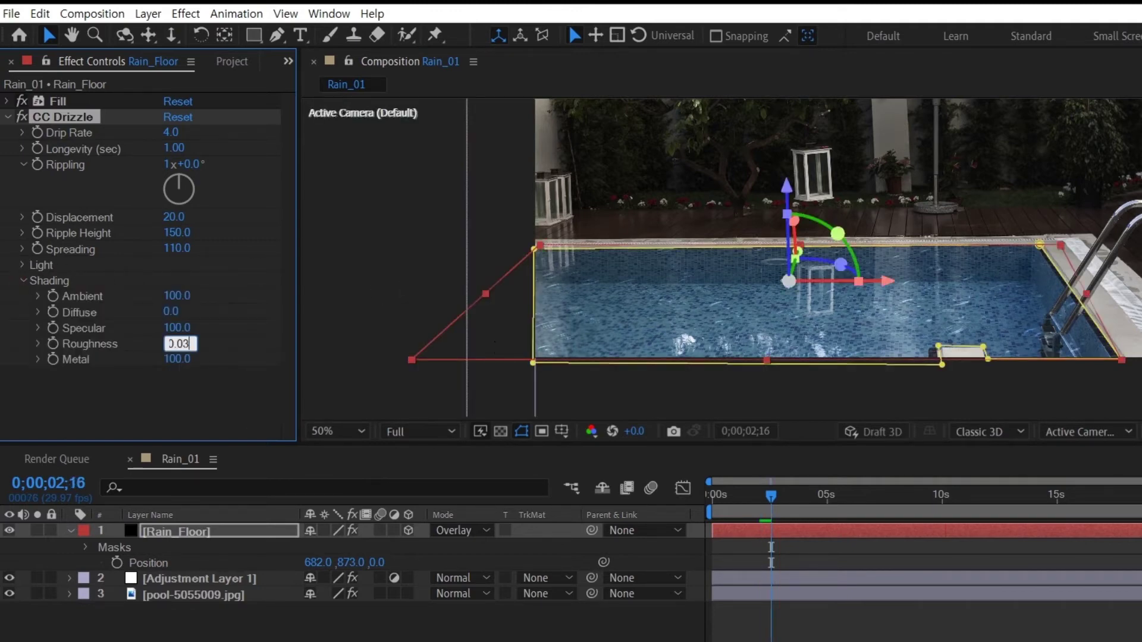
key("Return")
key("space")
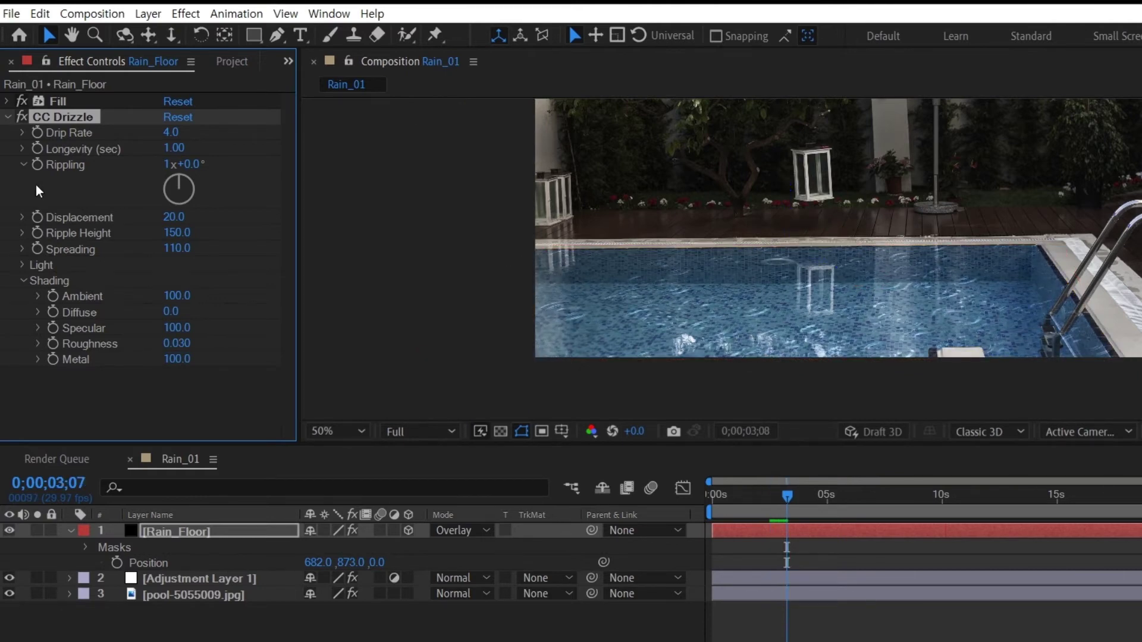
key("space")
- Raise Drip Rate to 5 and set Longevity to 2, previewing the denser ripples
left_click(171, 132)
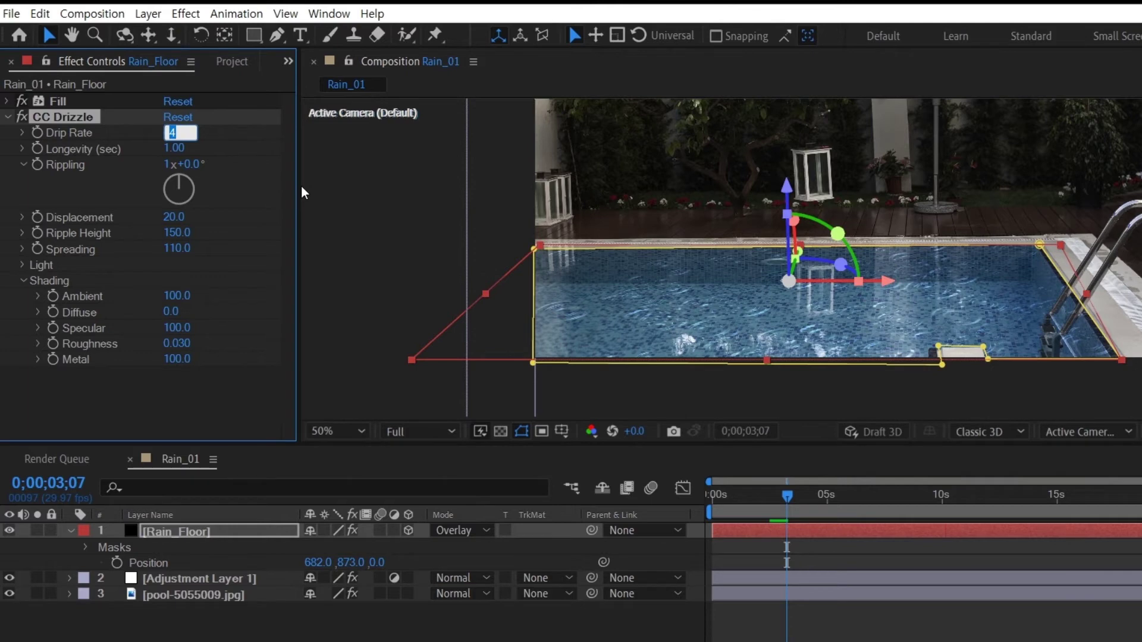
type("5")
key("Return")
key("space")
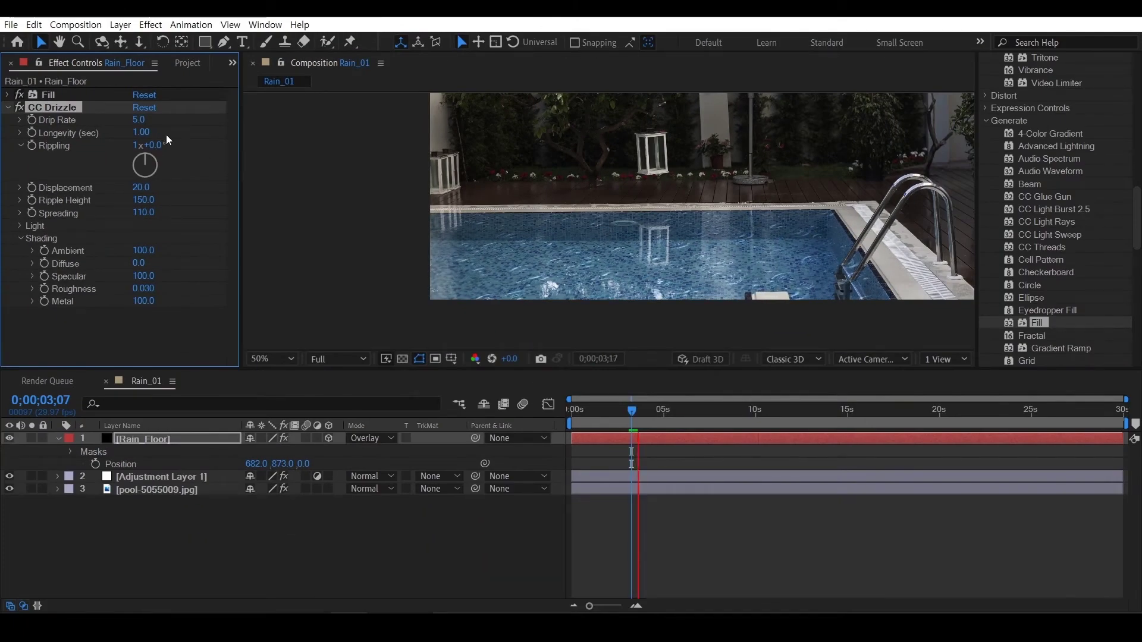
key("space")
key("c")
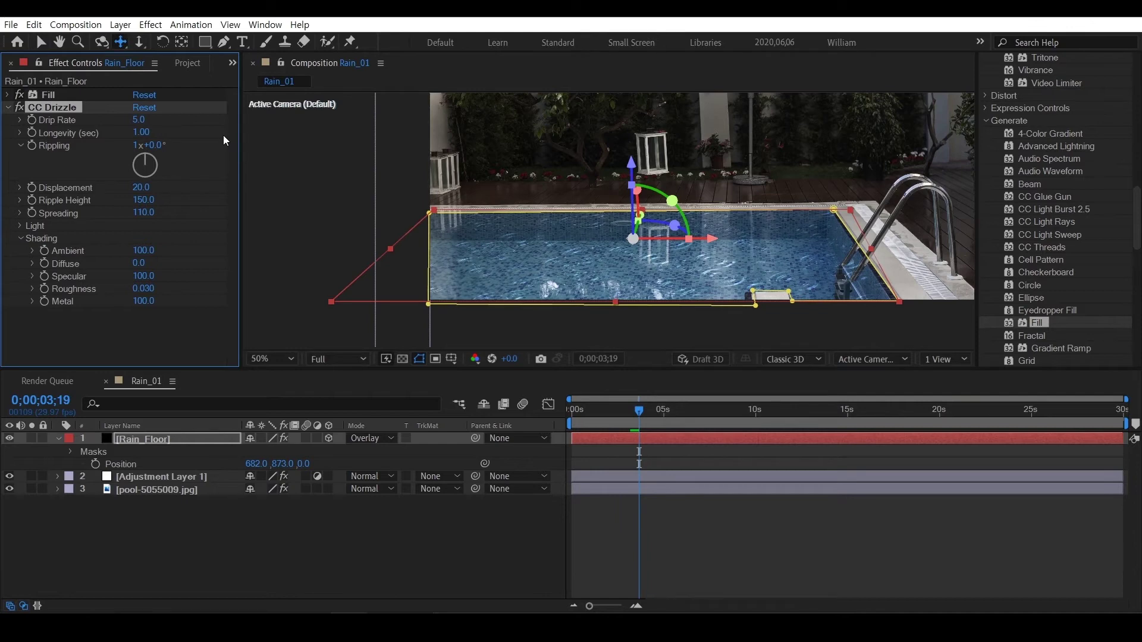
left_click(148, 132)
type("2")
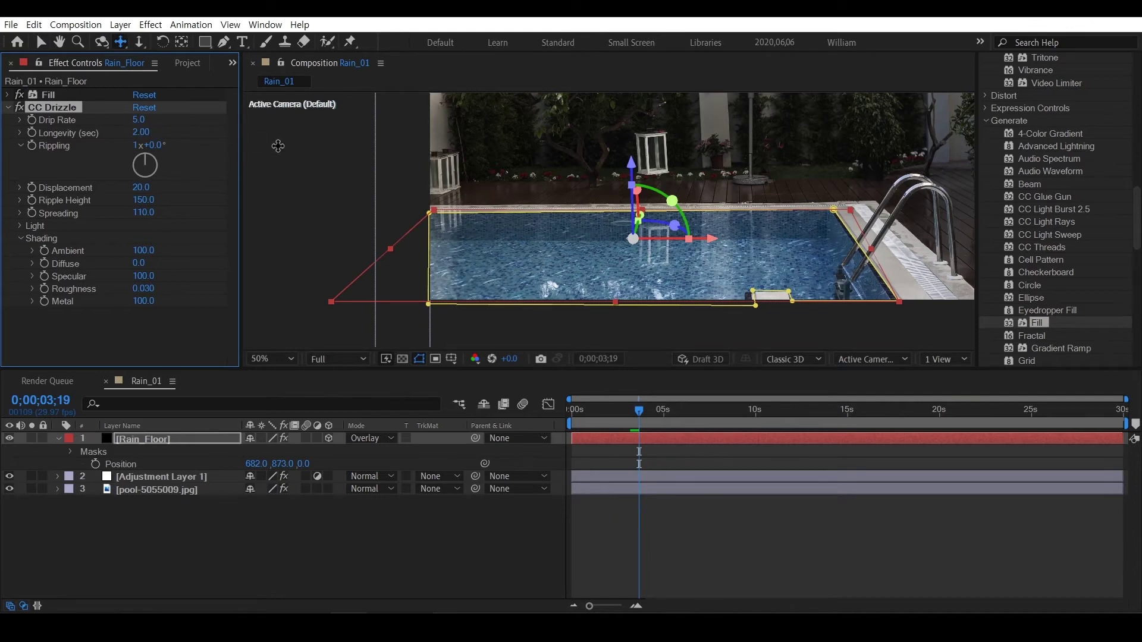
key("space")
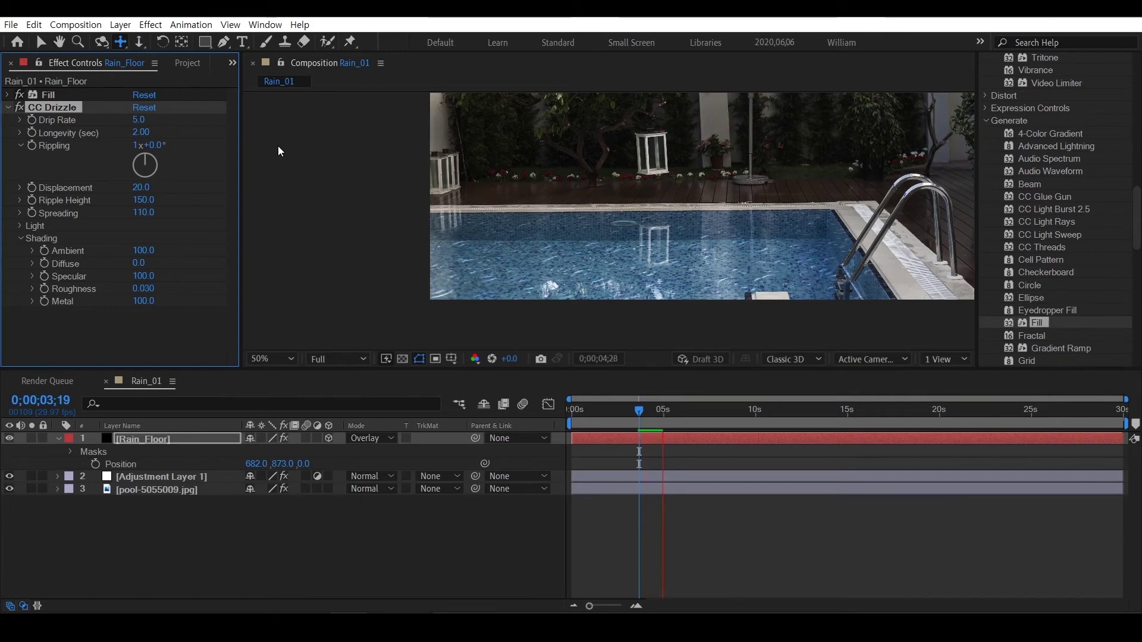
- Return Spreading to 100, preview, then collapse CC Drizzle and deselect Rain_Floor
left_click(143, 213)
type("100")
key("Return")
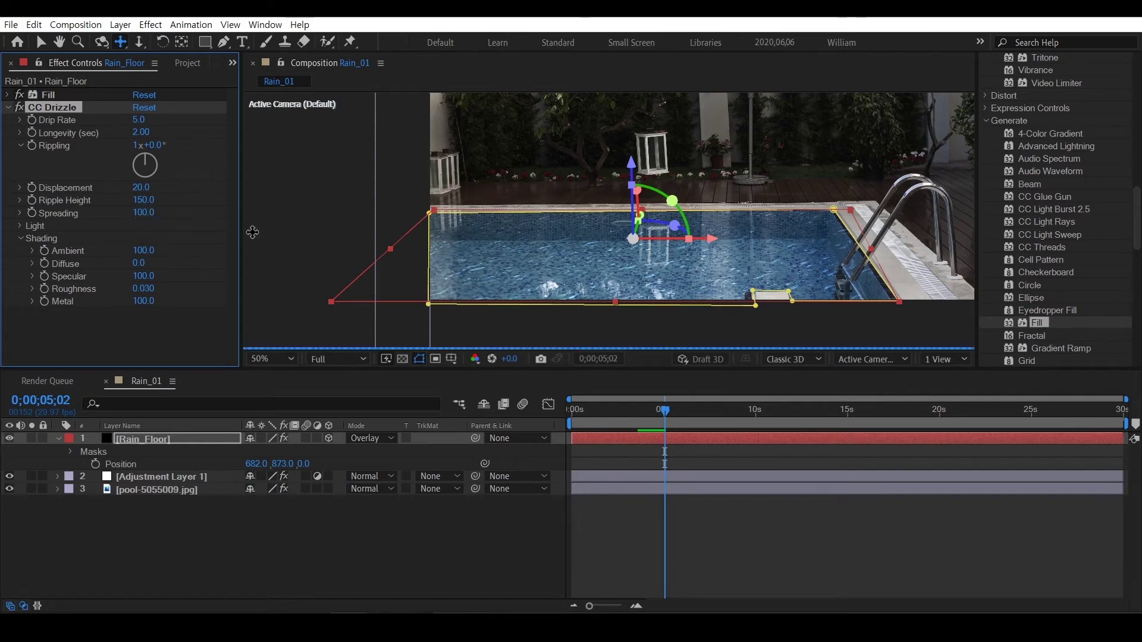
key("space")
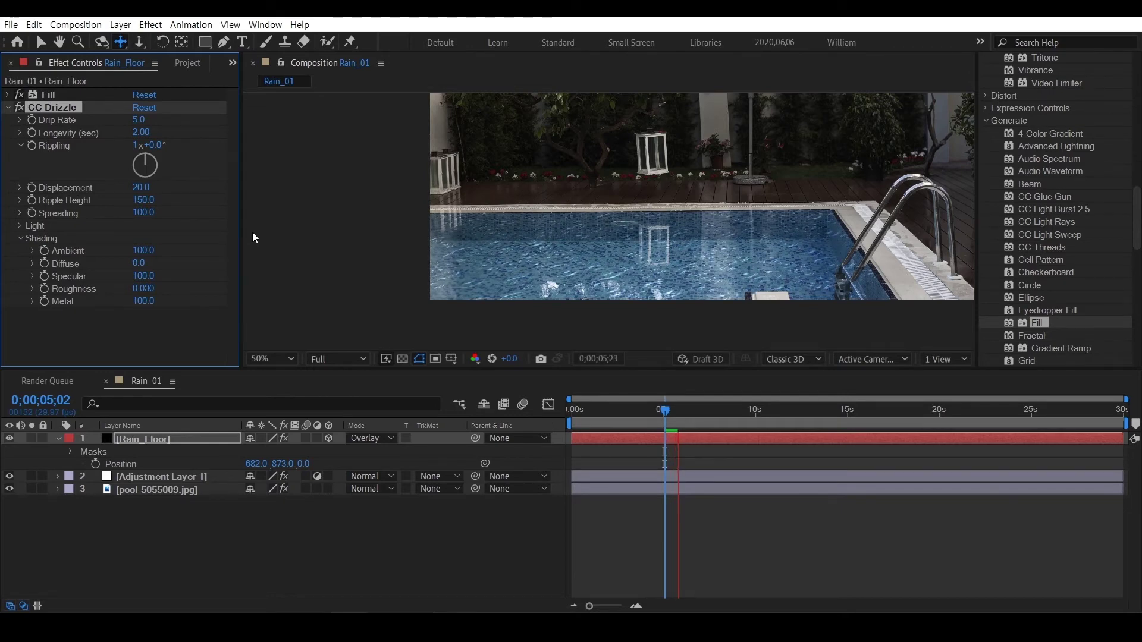
left_click(253, 237)
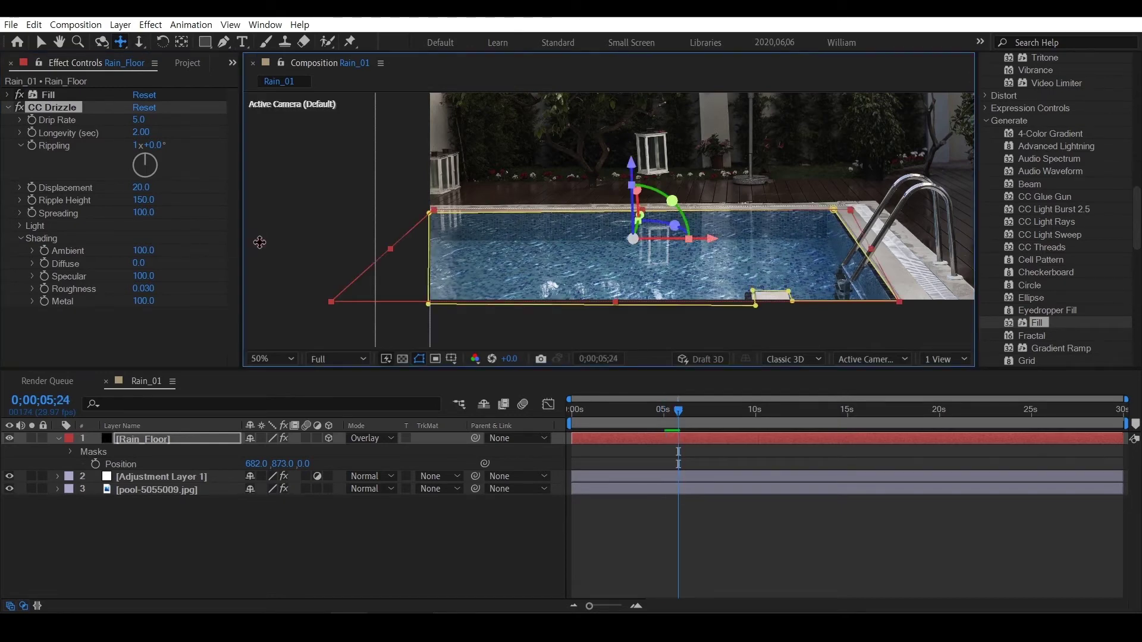
left_click(9, 107)
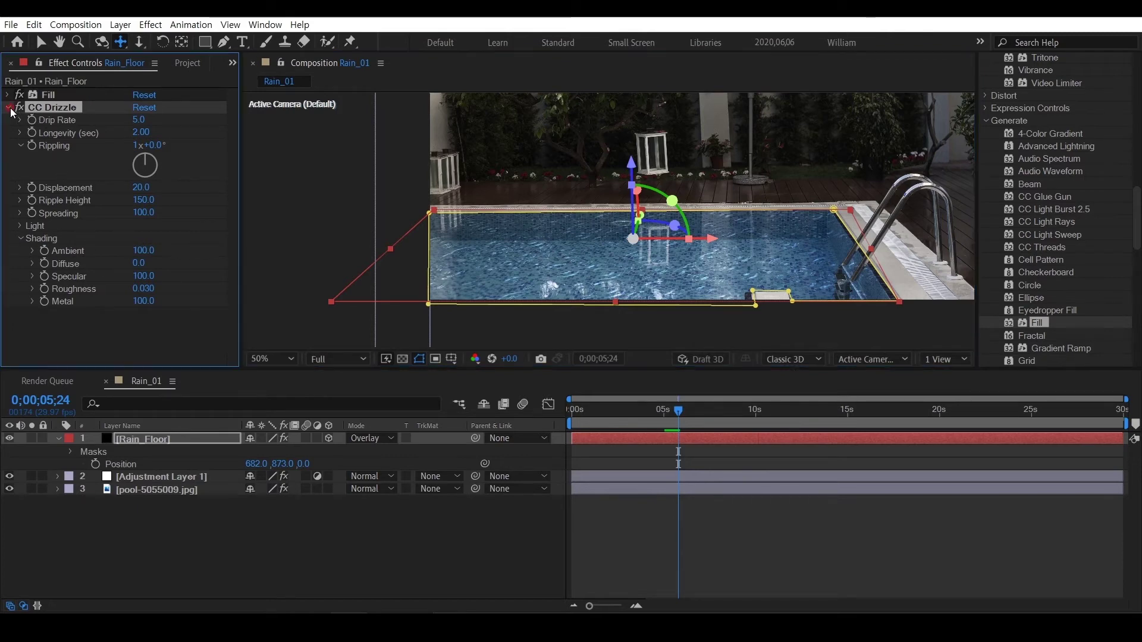
left_click(295, 533)
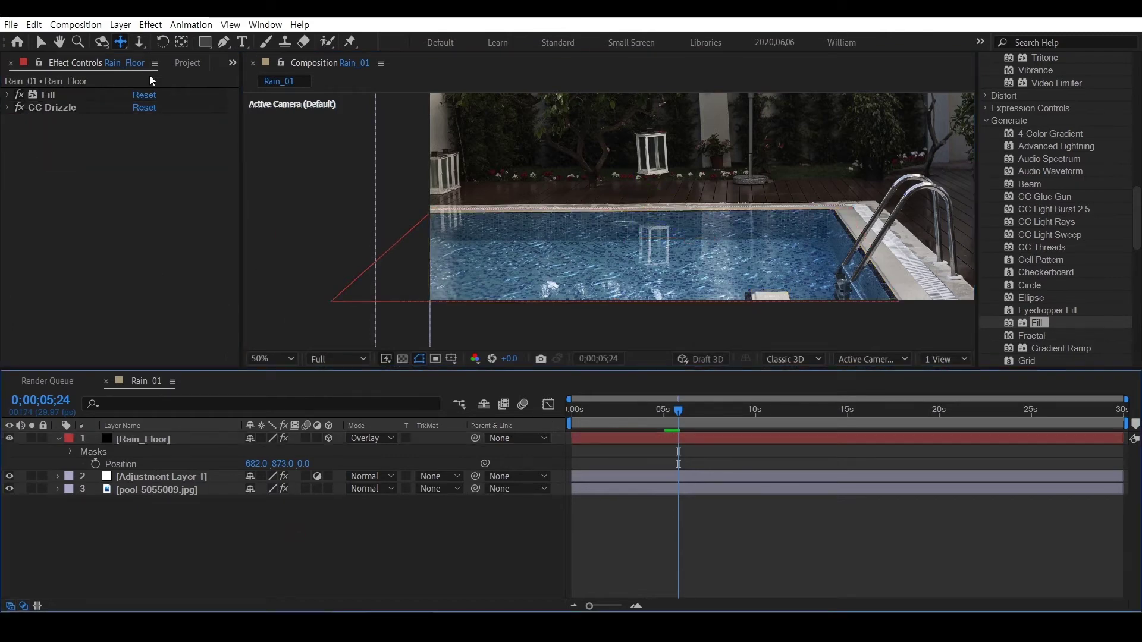
- Create a new solid layer named Rain_Particle
left_click(41, 45)
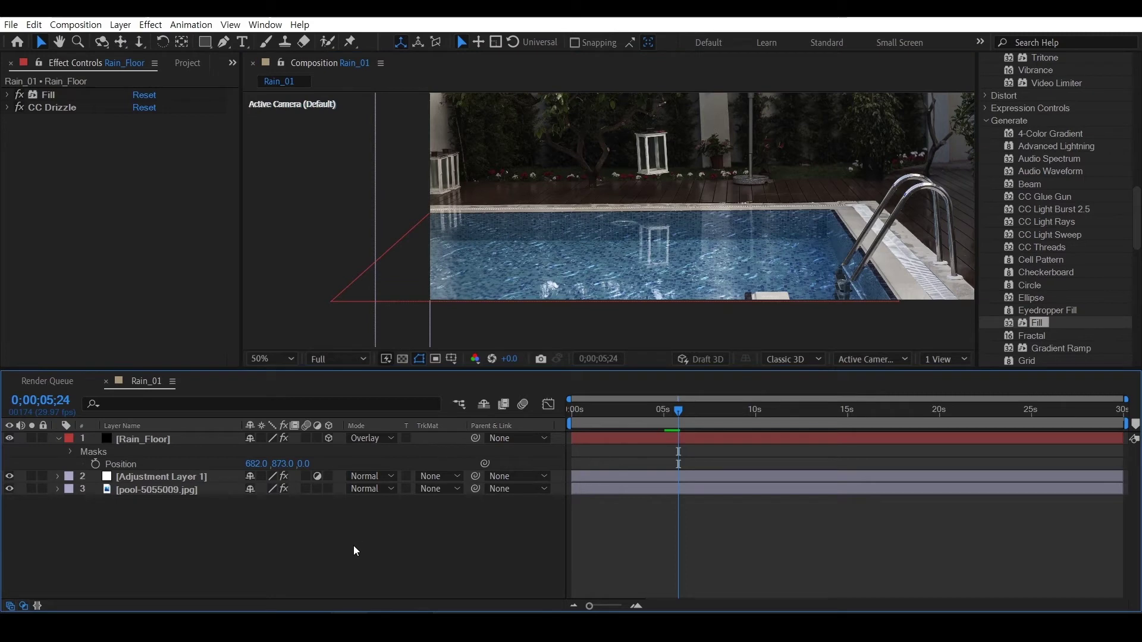
left_click(58, 439)
right_click(233, 523)
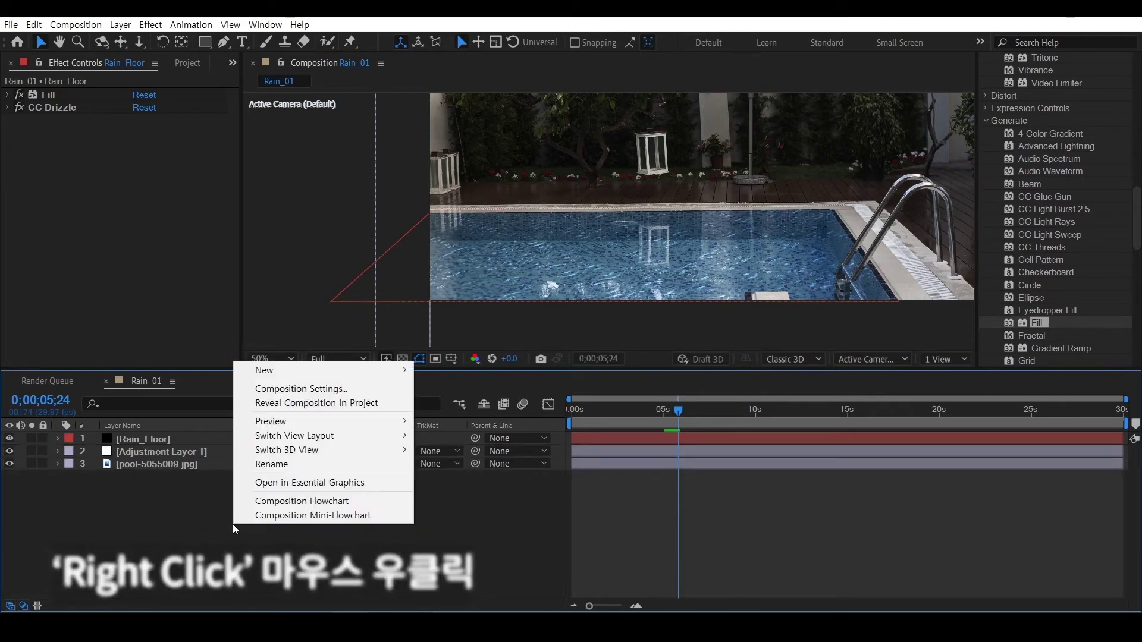
mouse_move(334, 369)
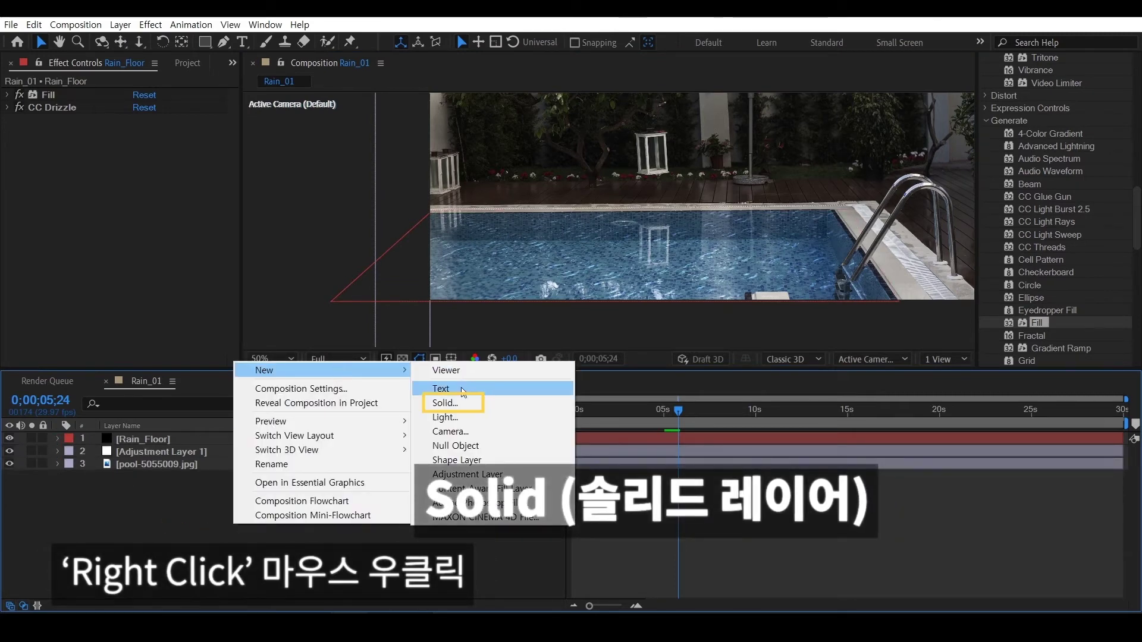
left_click(446, 403)
type("Rain_Particle")
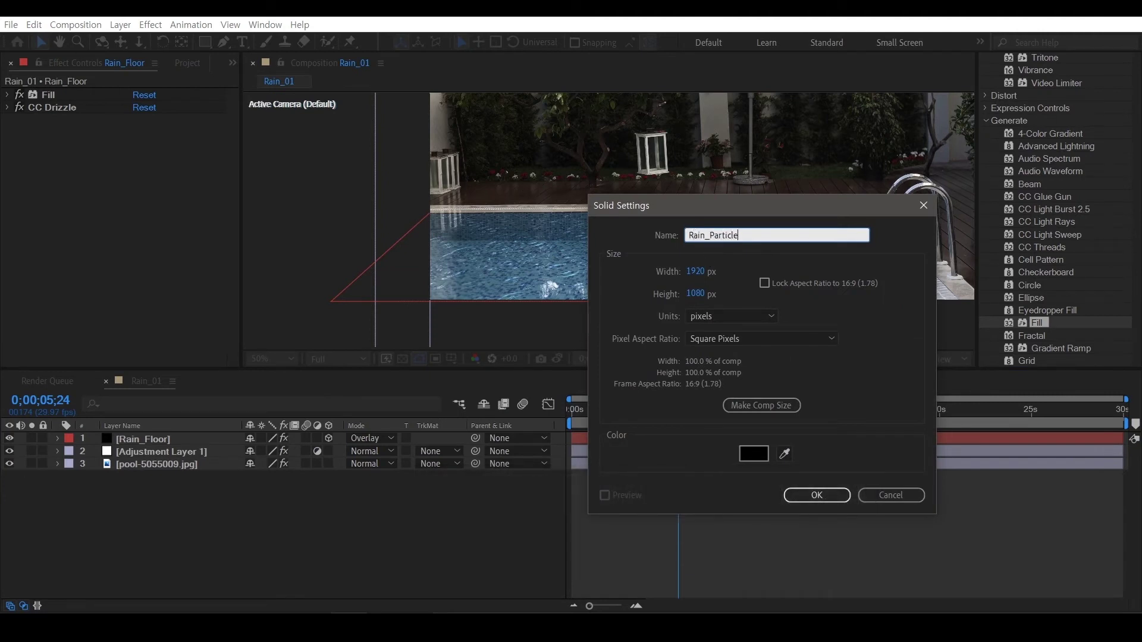
key("Return")
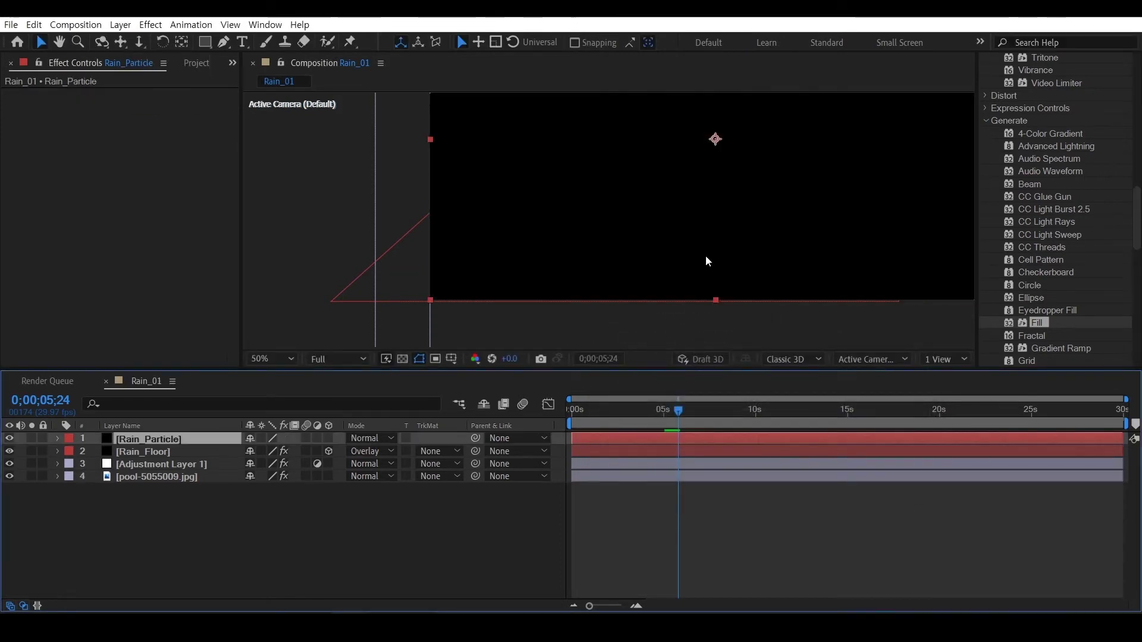
- Apply CC Particle World to Rain_Particle and zoom the viewer out to 25%
scroll(1069, 250, "down", 2)
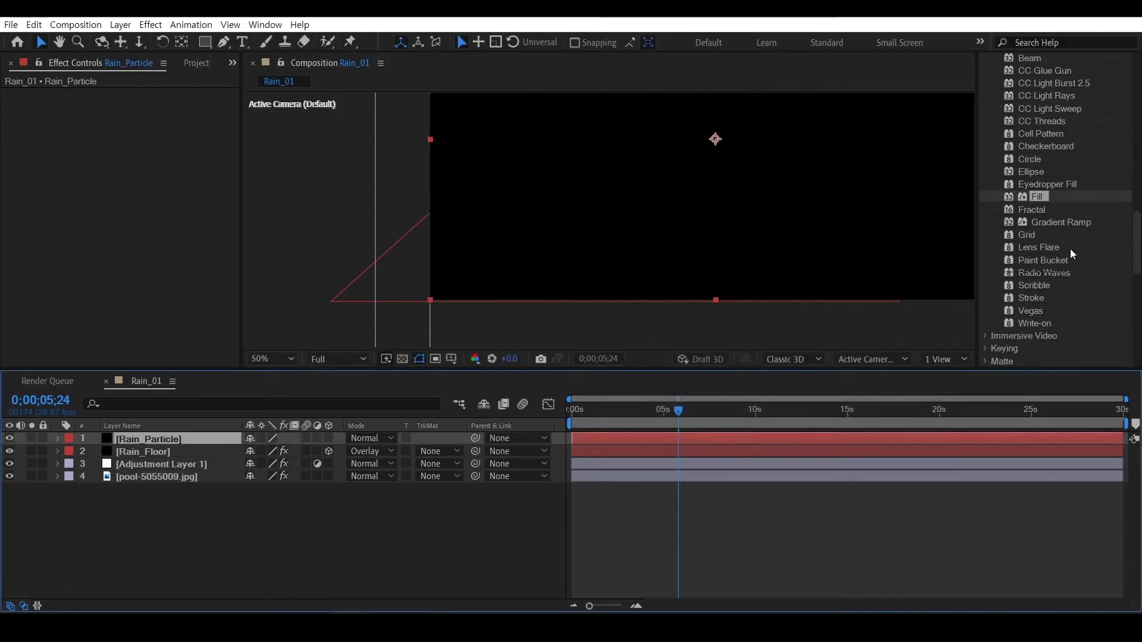
scroll(1070, 249, "down", 3)
scroll(1070, 248, "down", 3)
scroll(1070, 249, "down", 1)
scroll(1071, 252, "down", 1)
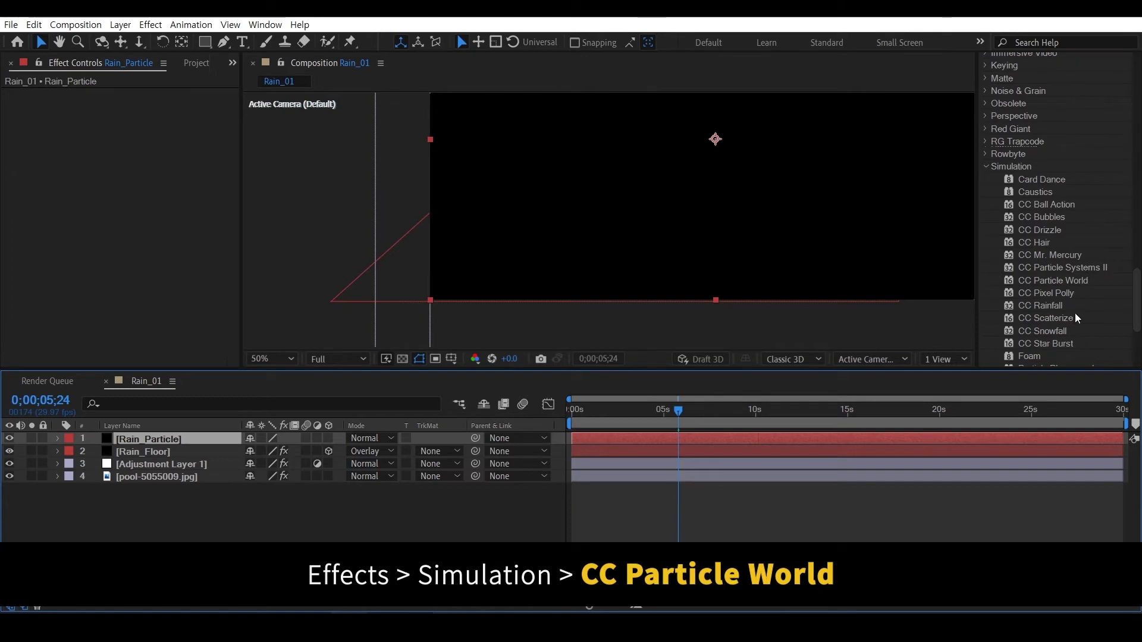
left_click(1070, 282)
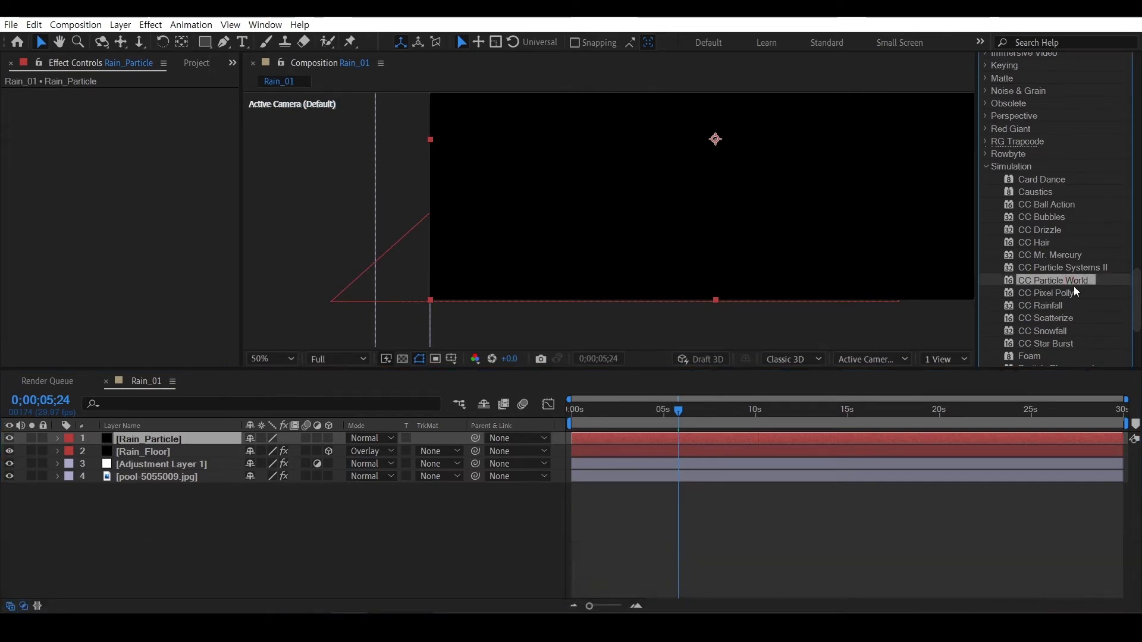
left_click_drag(395, 388, 215, 441)
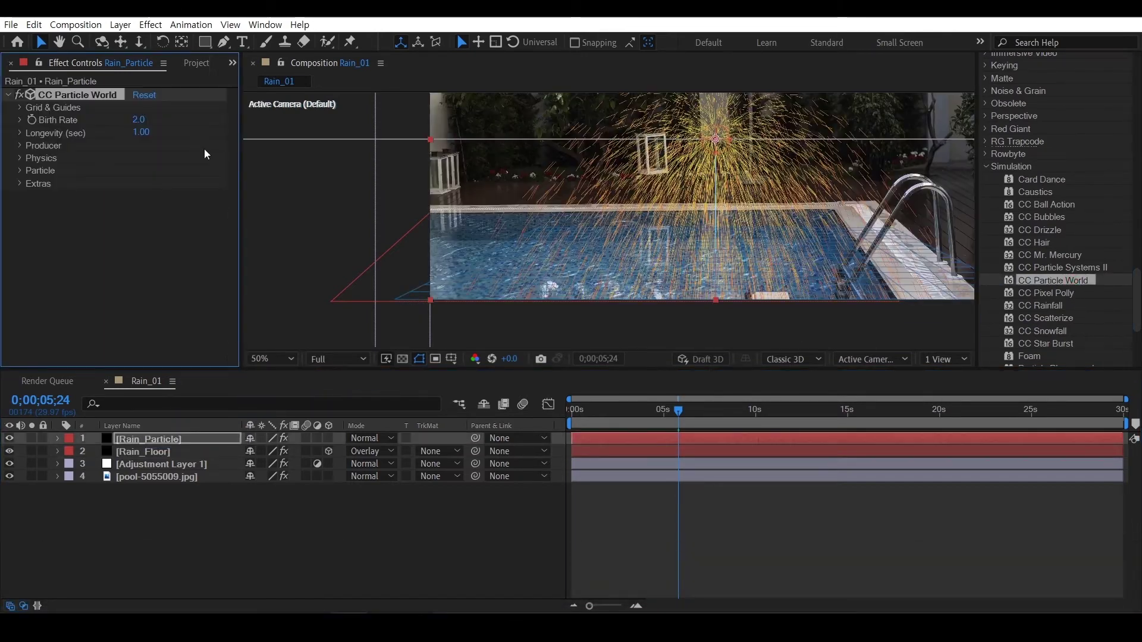
key("h")
left_click_drag(716, 247, 664, 309)
key("v")
key("comma")
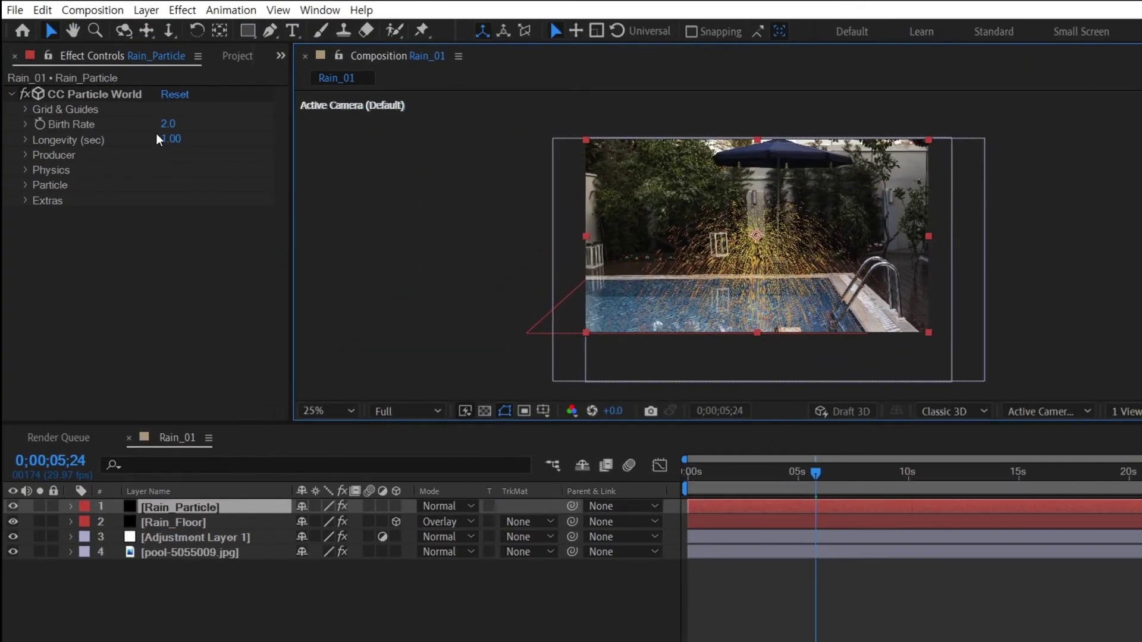
left_click(27, 154)
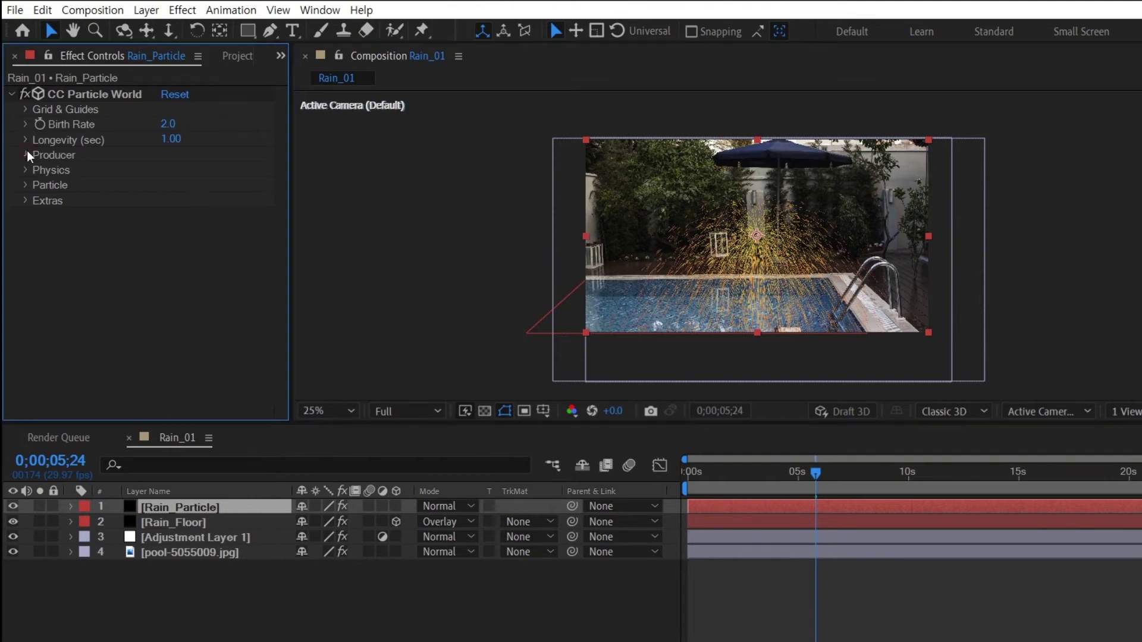
- Scrub the Producer radius to X 0.605, Y 0.605 and Z 1.195
left_click_drag(177, 220, 235, 215)
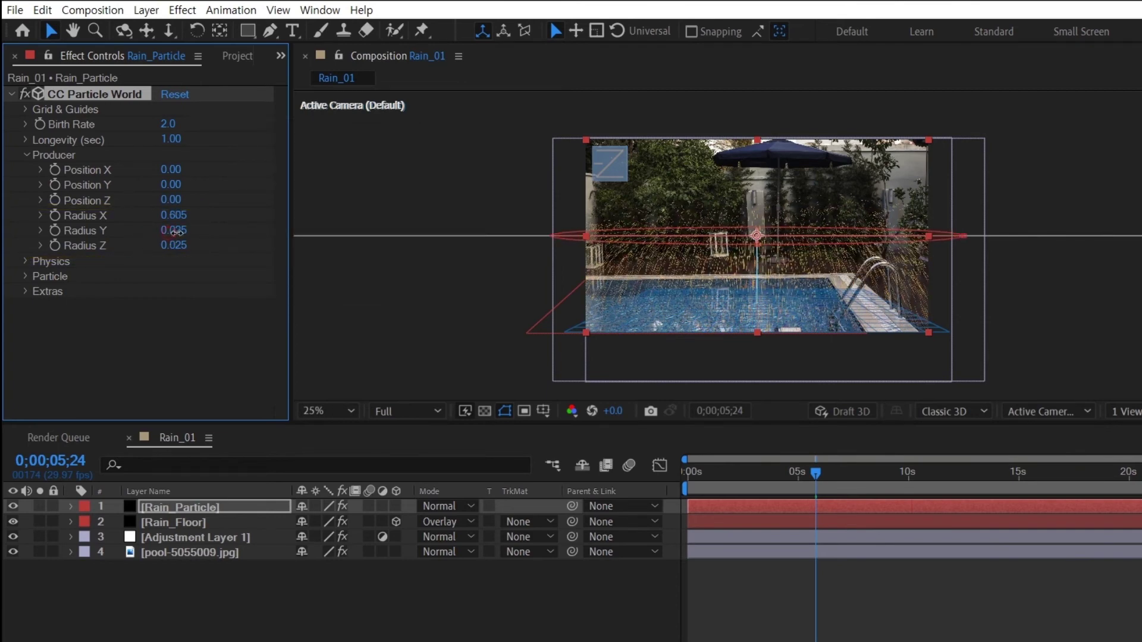
left_click_drag(177, 231, 211, 230)
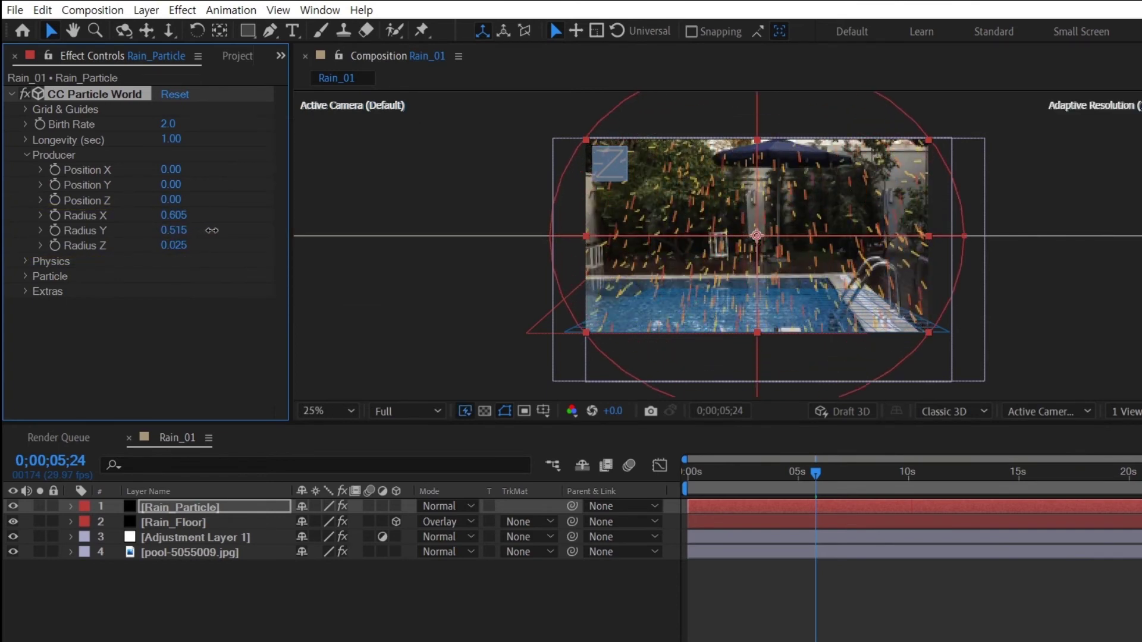
left_click_drag(212, 230, 219, 230)
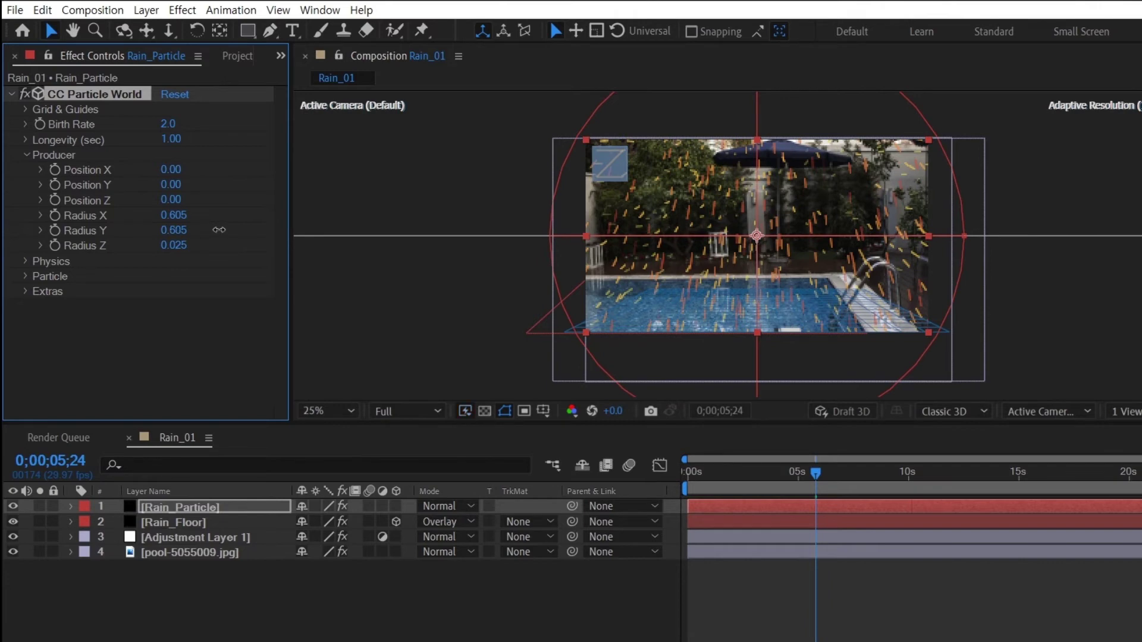
left_click_drag(173, 245, 280, 244)
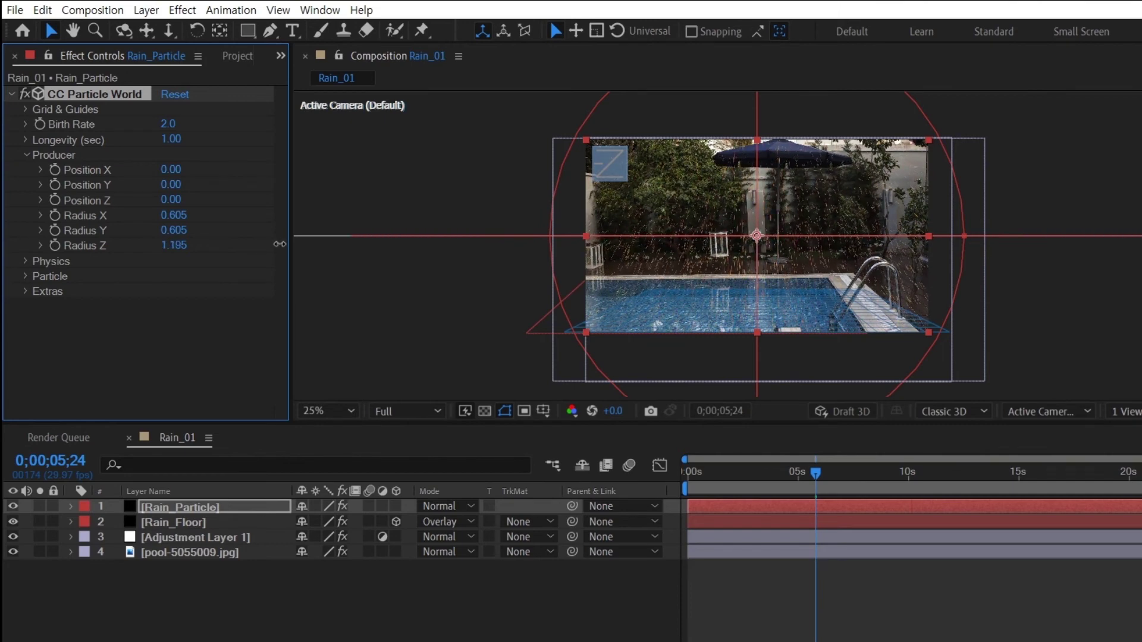
- In Physics, set Velocity to 0.50 and Gravity to 60
left_click(24, 262)
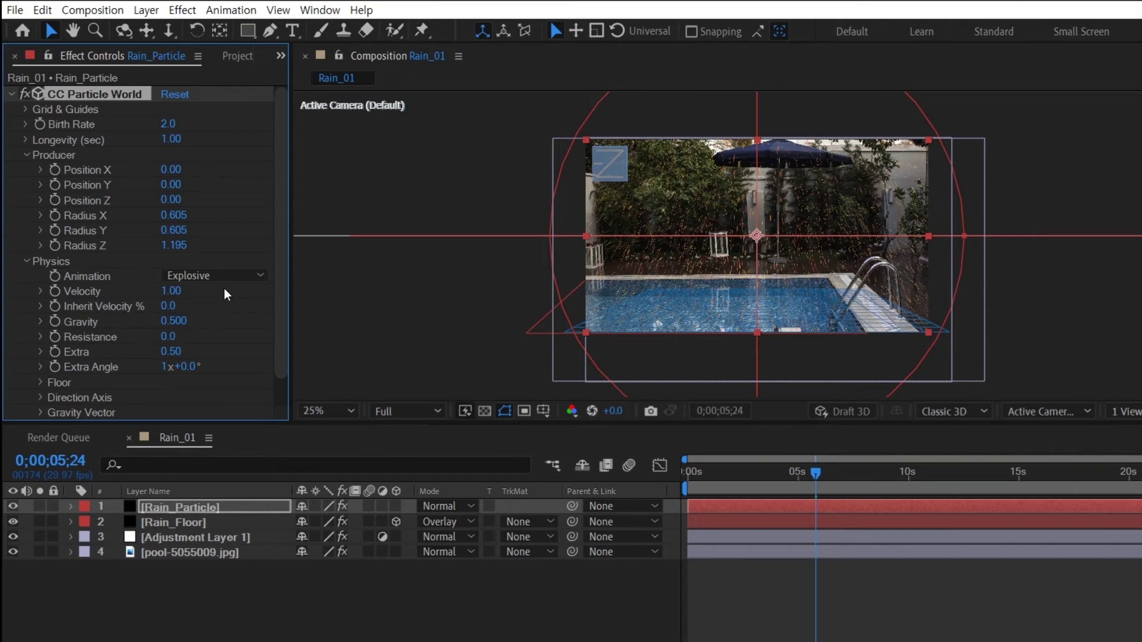
scroll(224, 288, "down", 2)
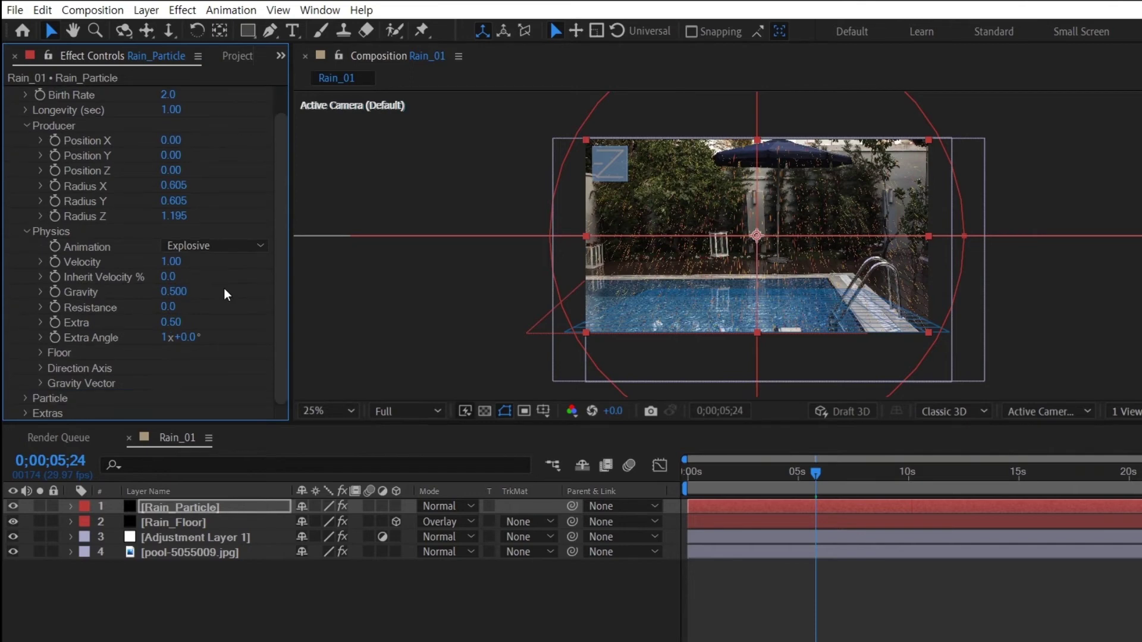
left_click(171, 262)
type("0.5")
key("Return")
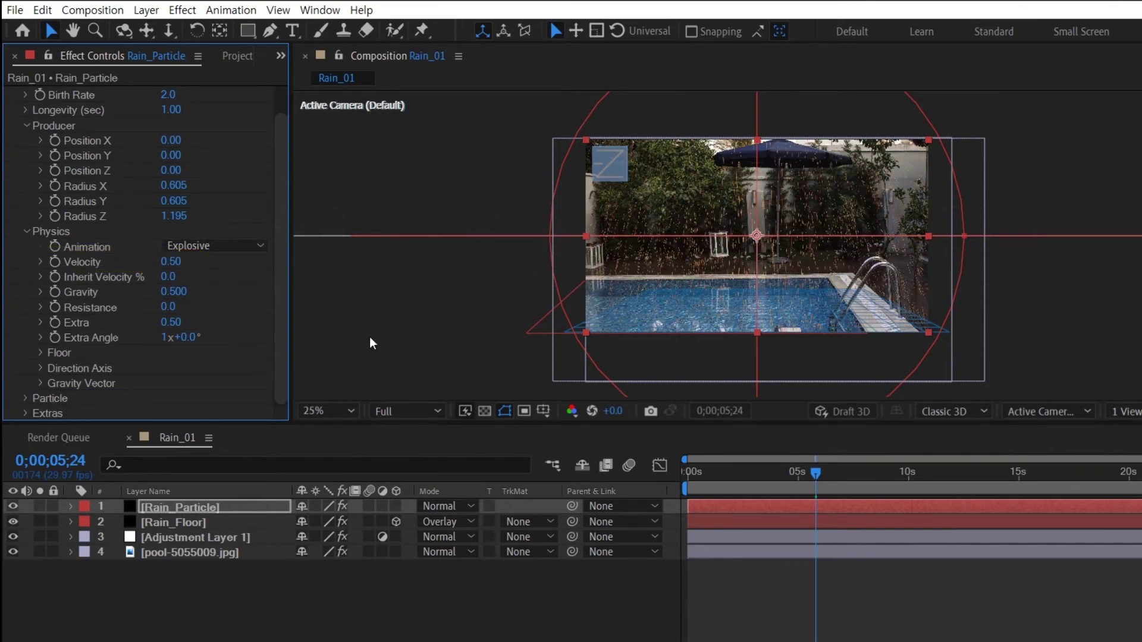
left_click(182, 292)
type("60")
key("Return")
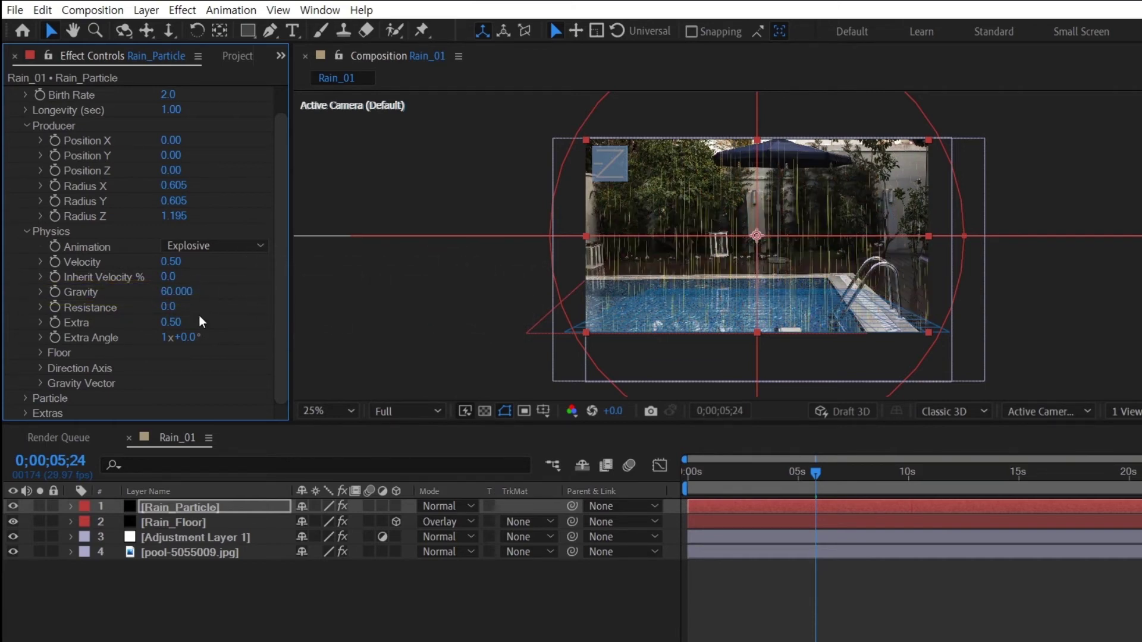
- Set the Floor Action to Bounce so particles rebound off the floor
left_click(51, 355)
scroll(233, 333, "down", 3)
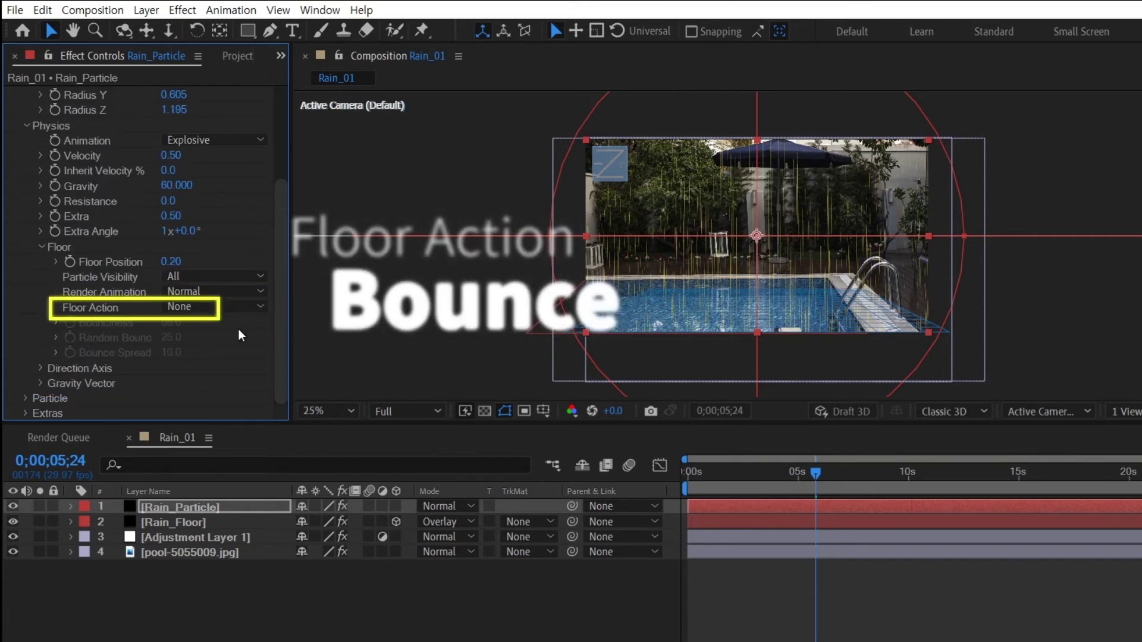
left_click(247, 307)
left_click(237, 376)
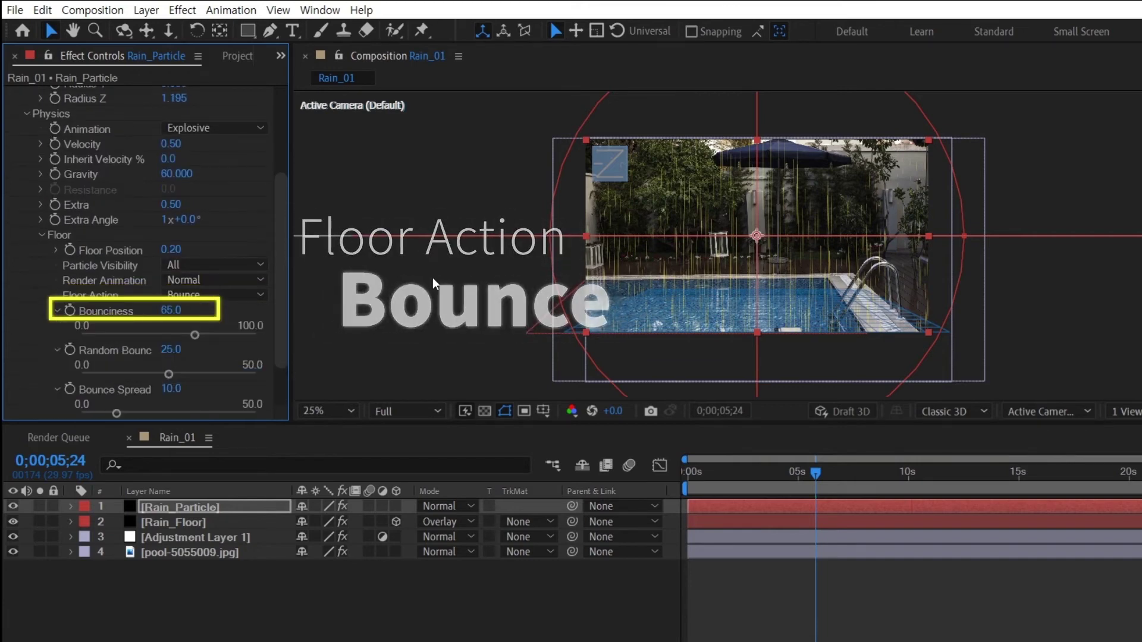
scroll(726, 262, "up", 1)
scroll(725, 263, "down", 2)
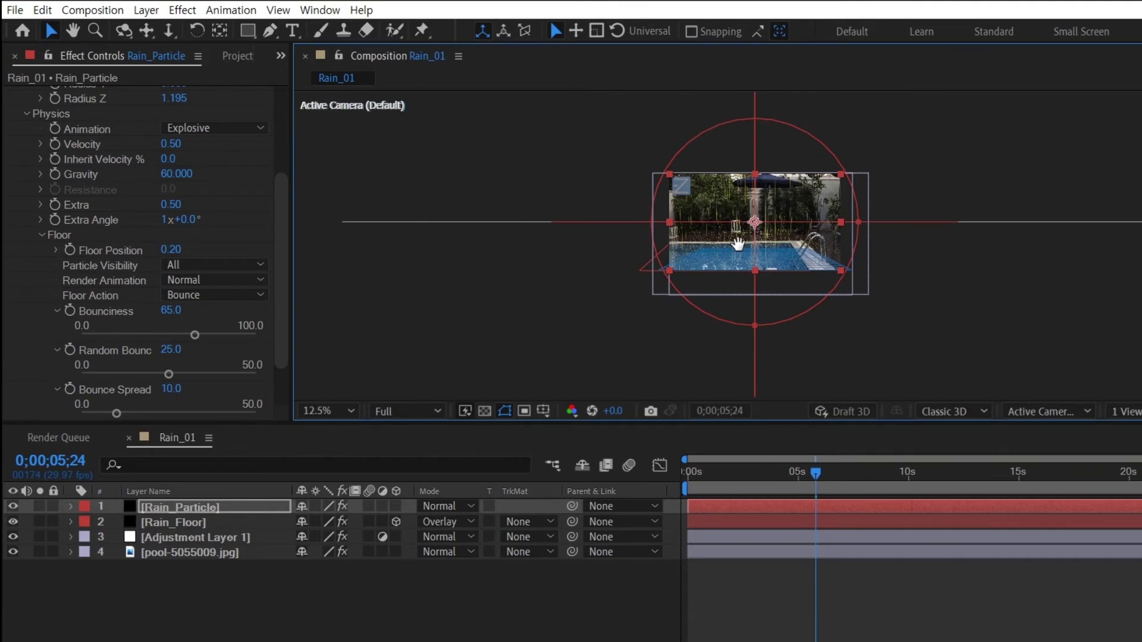
scroll(723, 235, "up", 1)
- Enter 0.17 as CC Particle World's Floor Position, then deselect the layer to preview the rain
scroll(723, 236, "up", 2)
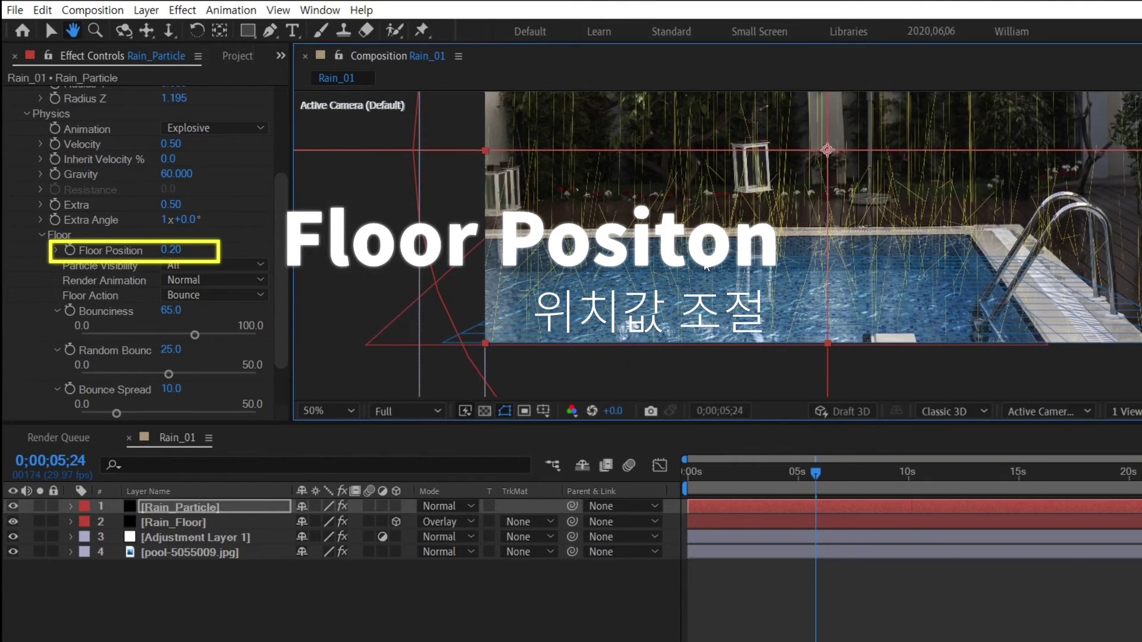
left_click(172, 249)
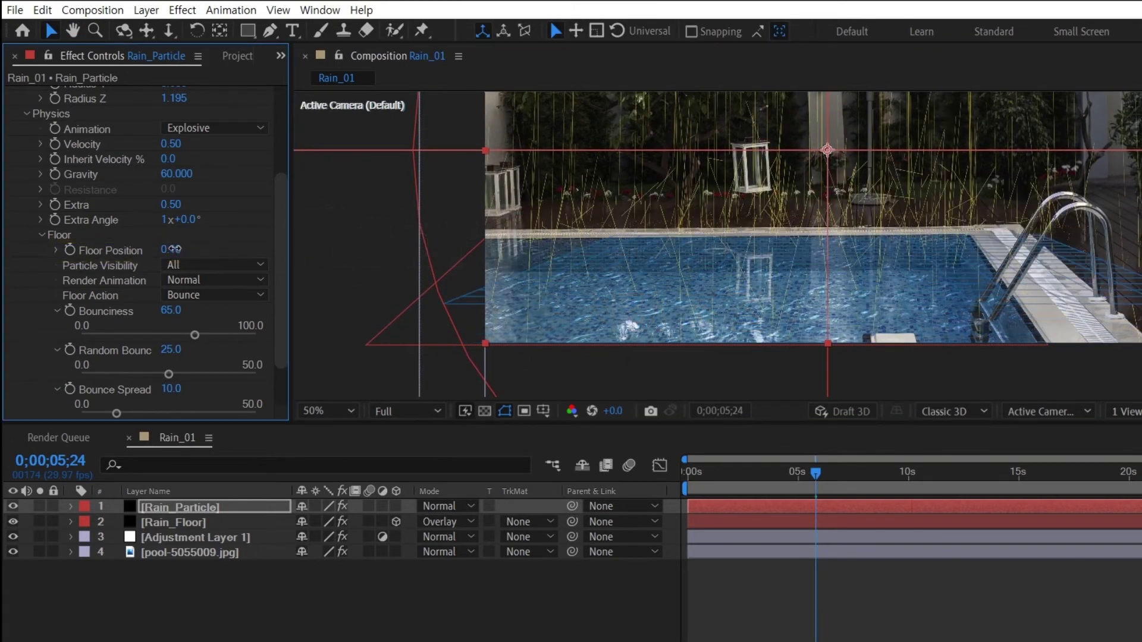
scroll(490, 214, "down", 1)
scroll(490, 215, "up", 1)
key("h")
left_click_drag(490, 213, 492, 212)
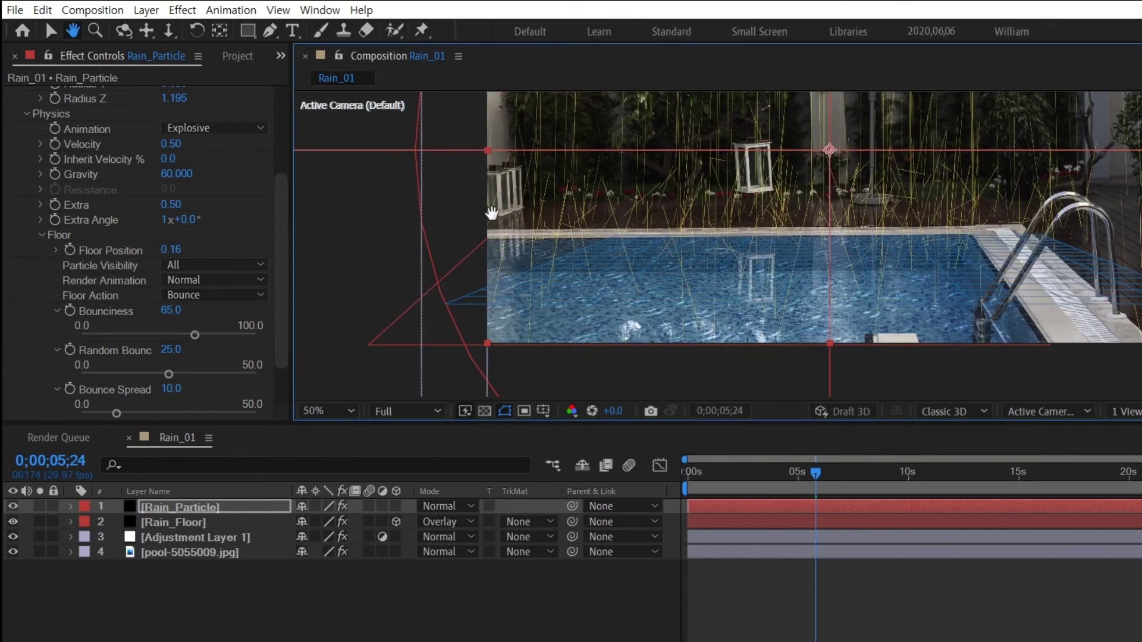
key("v")
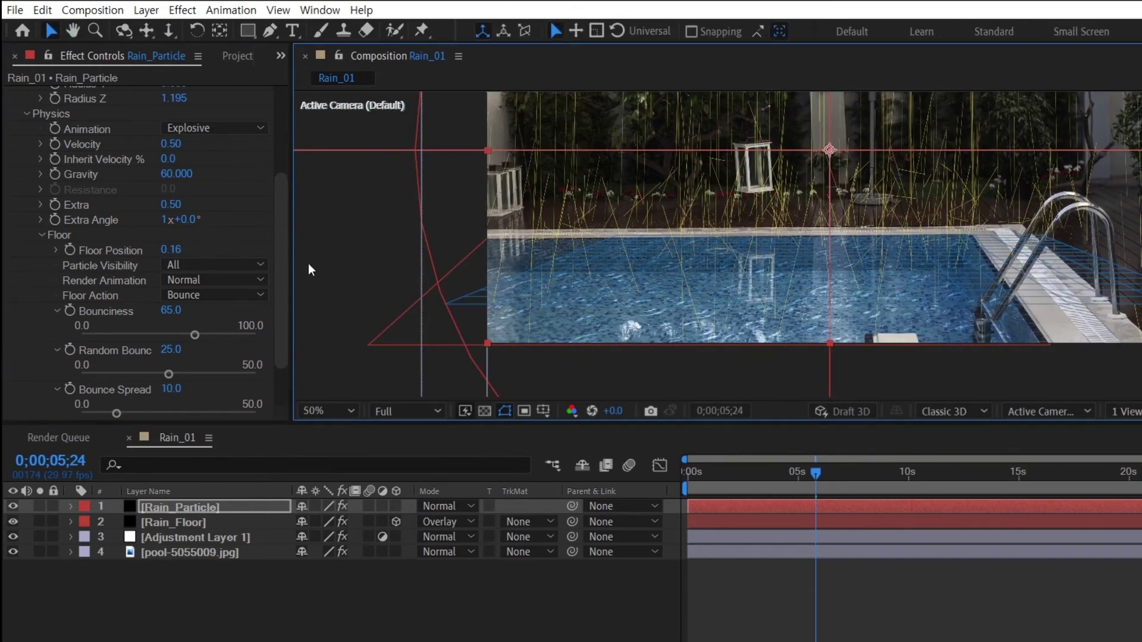
left_click(178, 251)
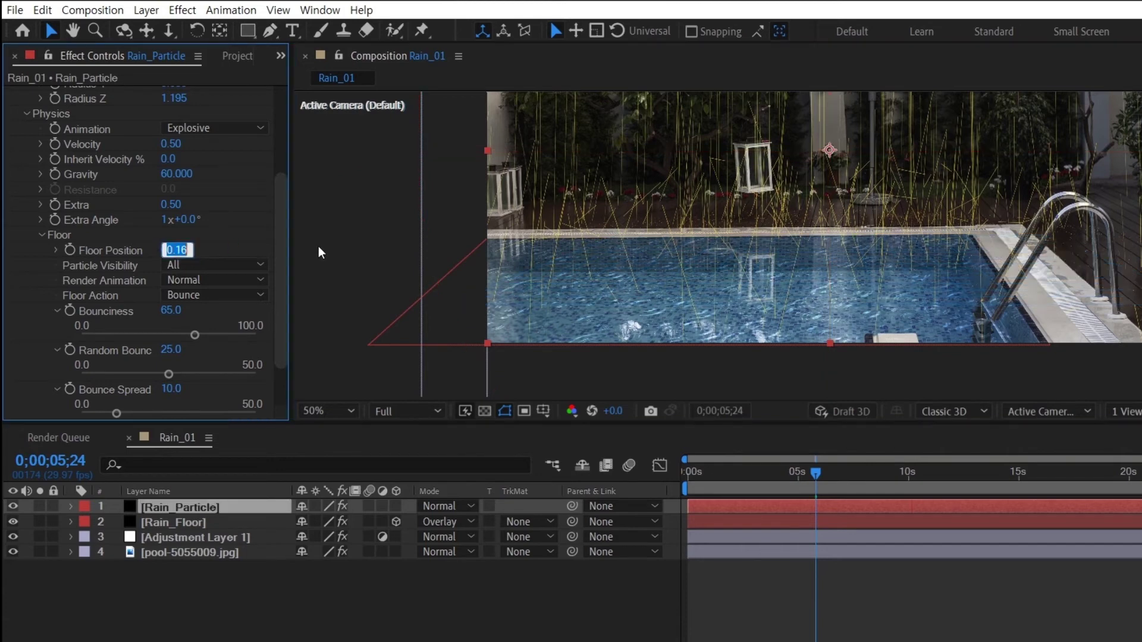
type("0.17")
key("Return")
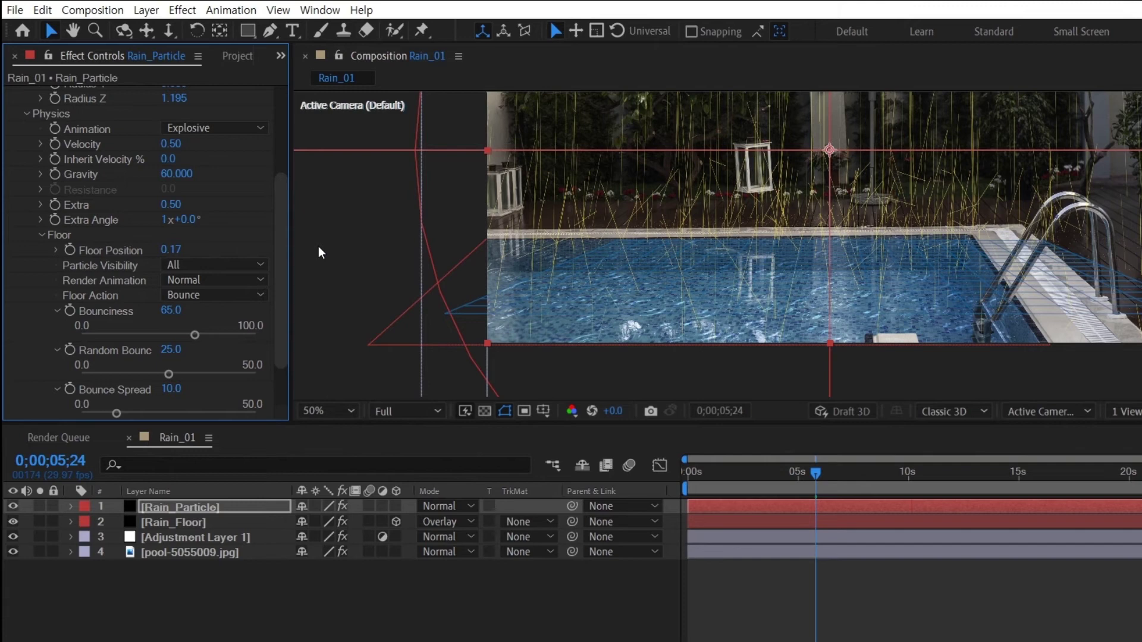
left_click(307, 242)
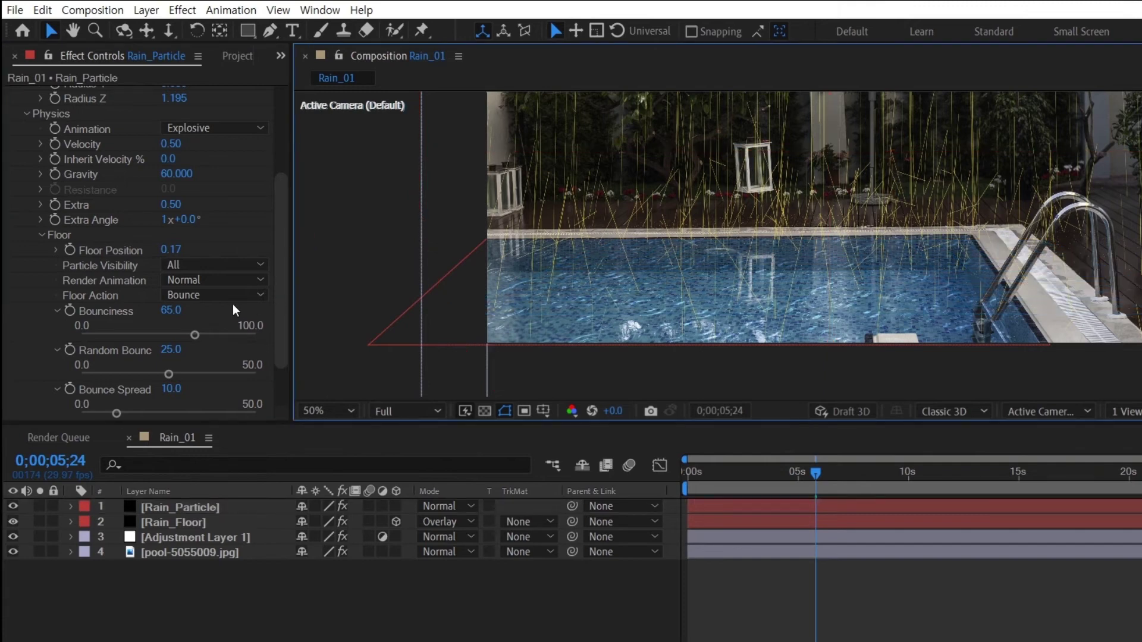
scroll(234, 287, "down", 2)
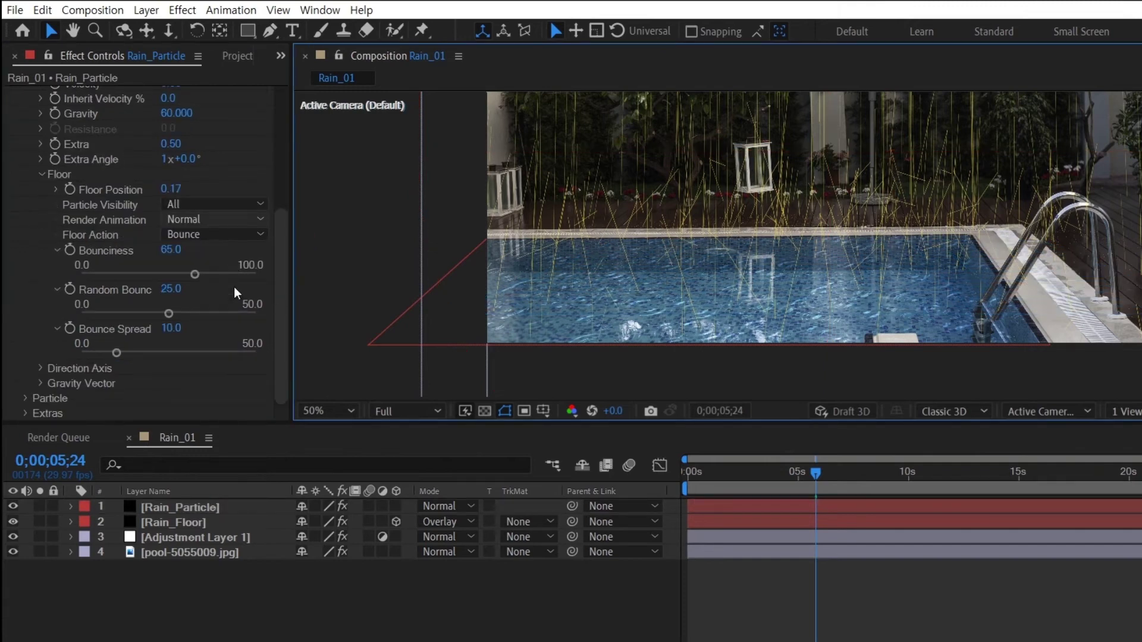
- Scrub Gravity Z to 0.170, then open the Particle Type list, still set to Line
left_click(41, 384)
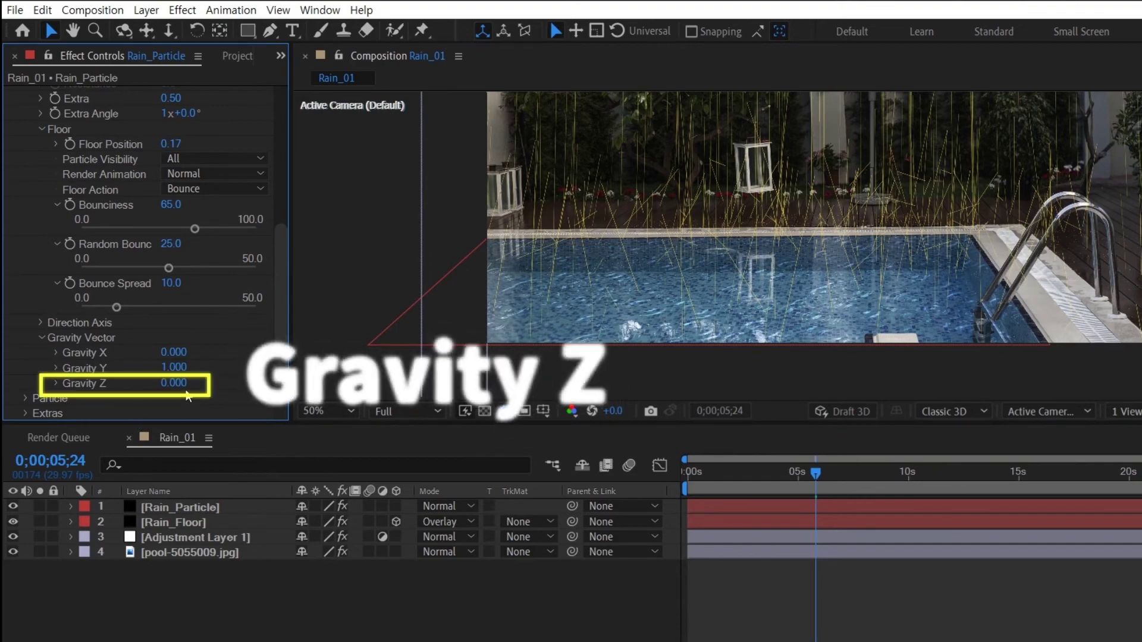
left_click_drag(174, 383, 197, 383)
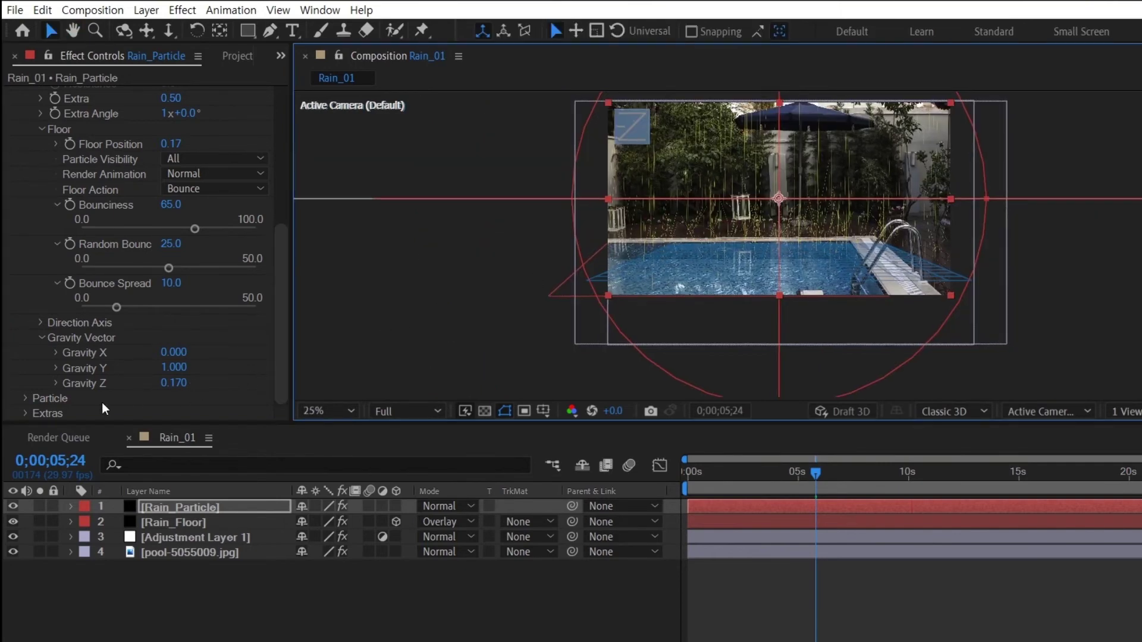
left_click(70, 384)
left_click(26, 398)
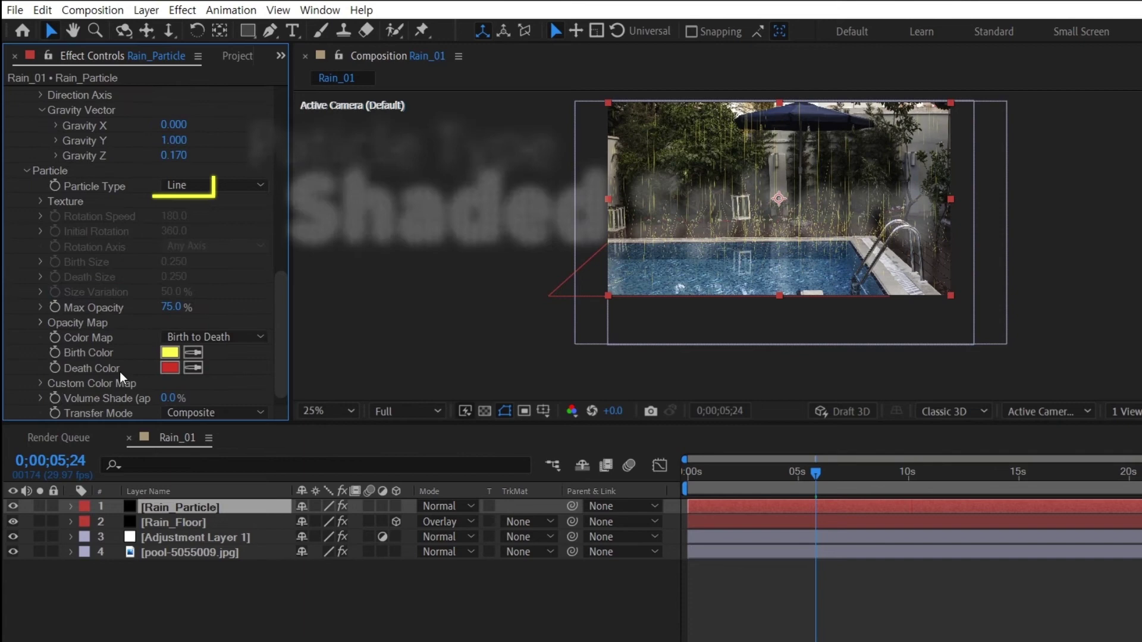
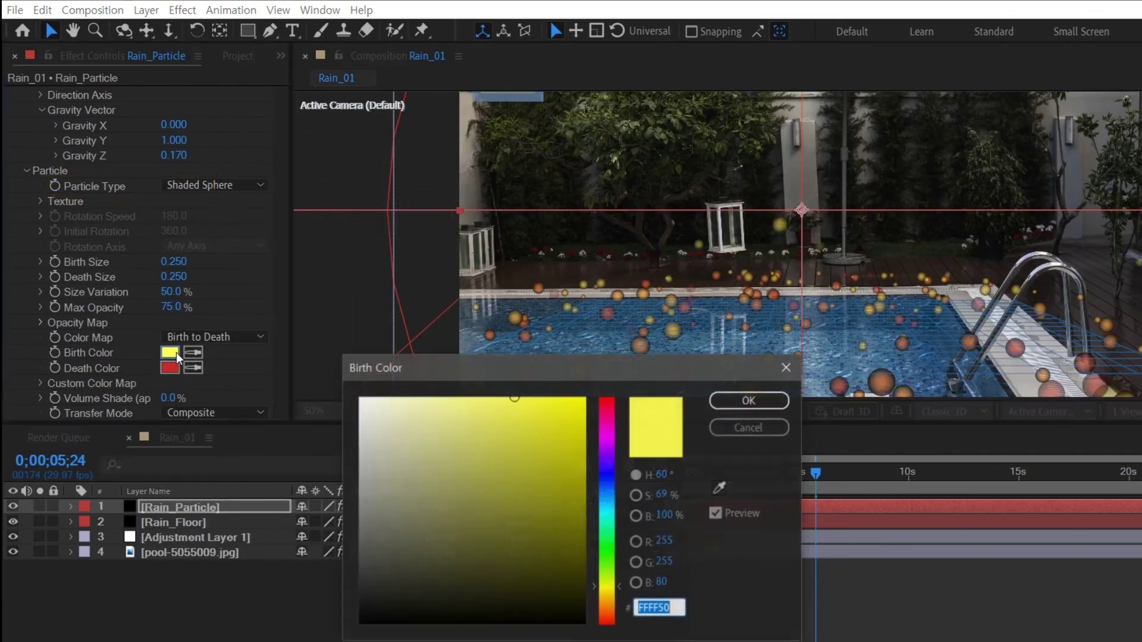
- Set the particle Birth Color to light grey EEEEEE and Death Color to grey 6C6C6C
left_click_drag(369, 424, 351, 419)
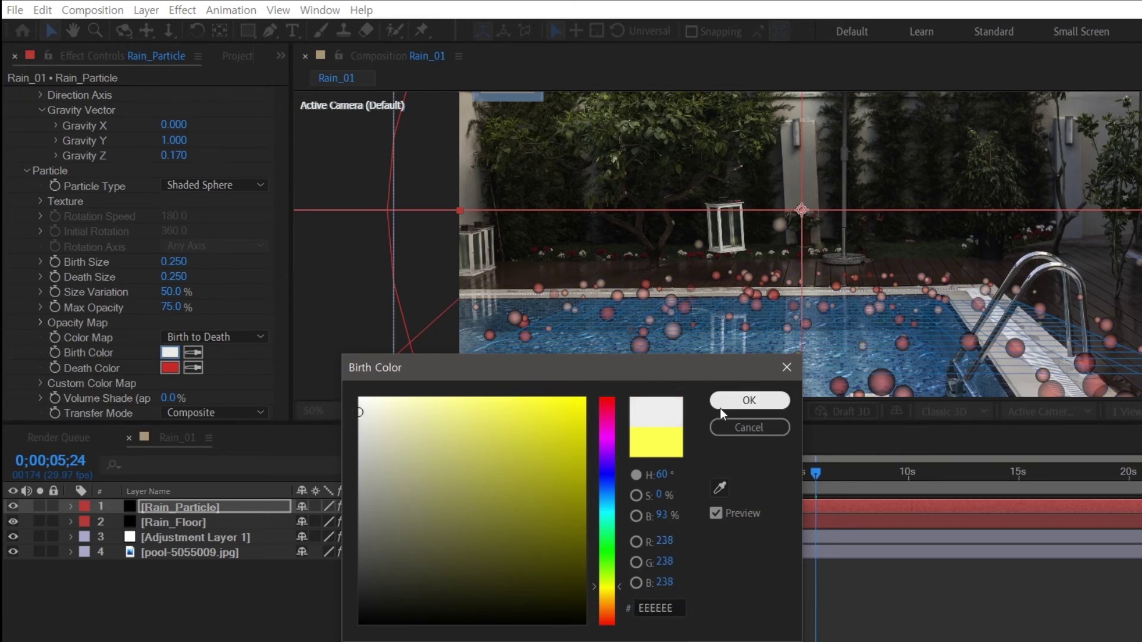
left_click(722, 404)
left_click(171, 367)
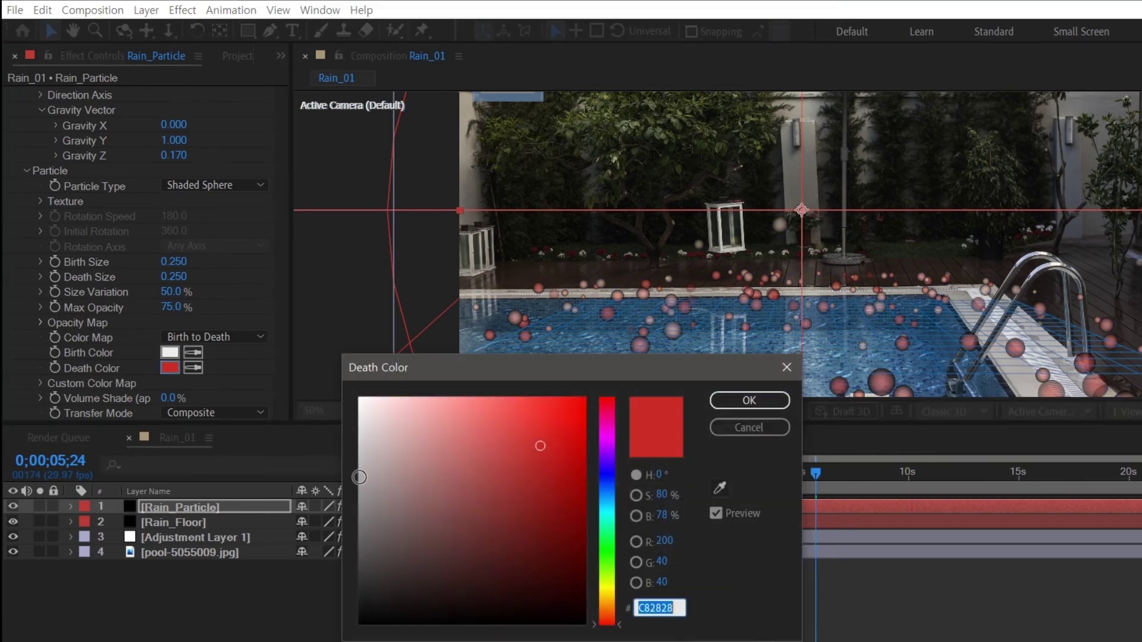
mouse_move(360, 477)
left_mouse_down()
mouse_move(359, 529)
mouse_move(314, 527)
left_mouse_up()
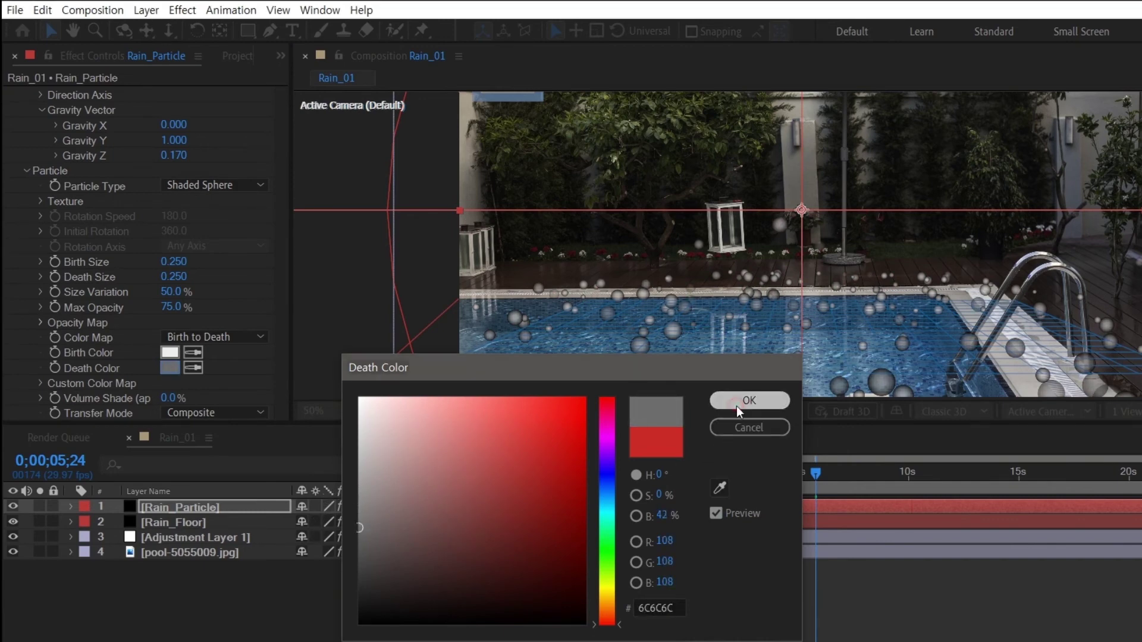
left_click(738, 403)
scroll(239, 303, "down", 1)
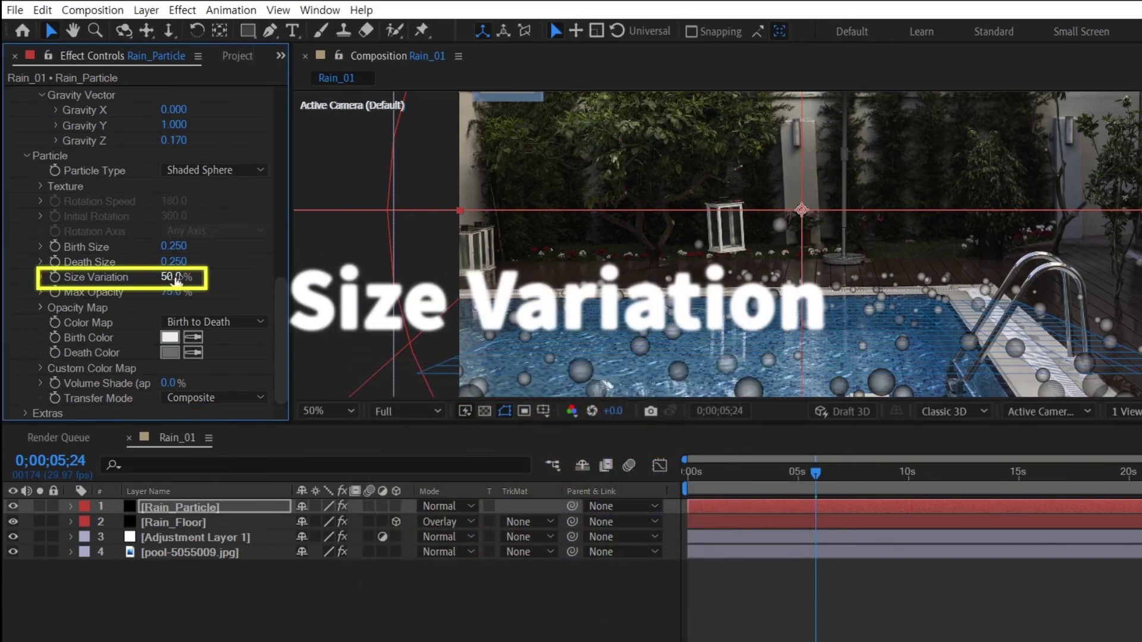
- Set the particle Size Variation to 65%
mouse_move(178, 277)
left_mouse_down()
mouse_move(245, 276)
mouse_move(233, 280)
left_mouse_up()
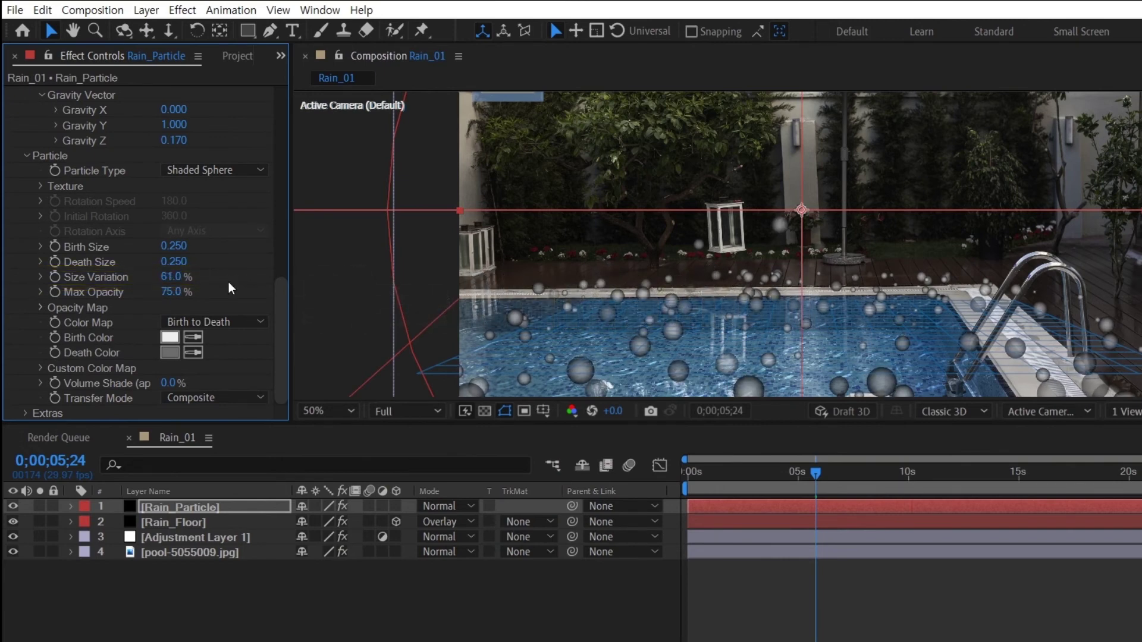
left_click(177, 277)
type("65")
key("Return")
- Set both Birth Size and Death Size to 0.1, after briefly trying 0.15 for death
left_click(173, 246)
type("0.1")
key("Return")
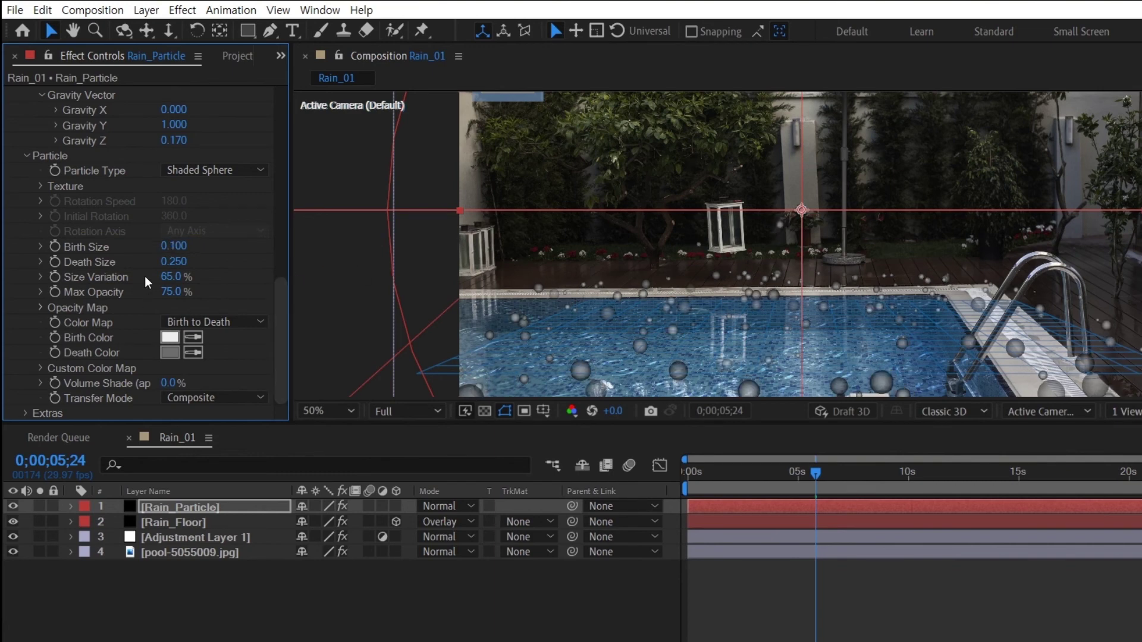
key("Return")
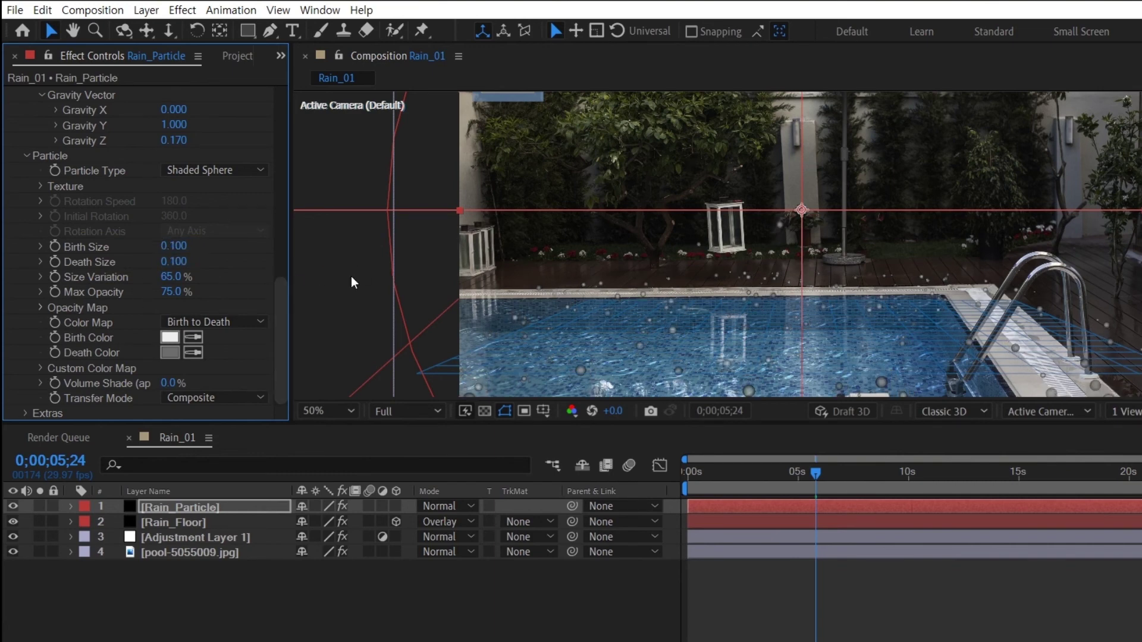
type("0.15")
key("Return")
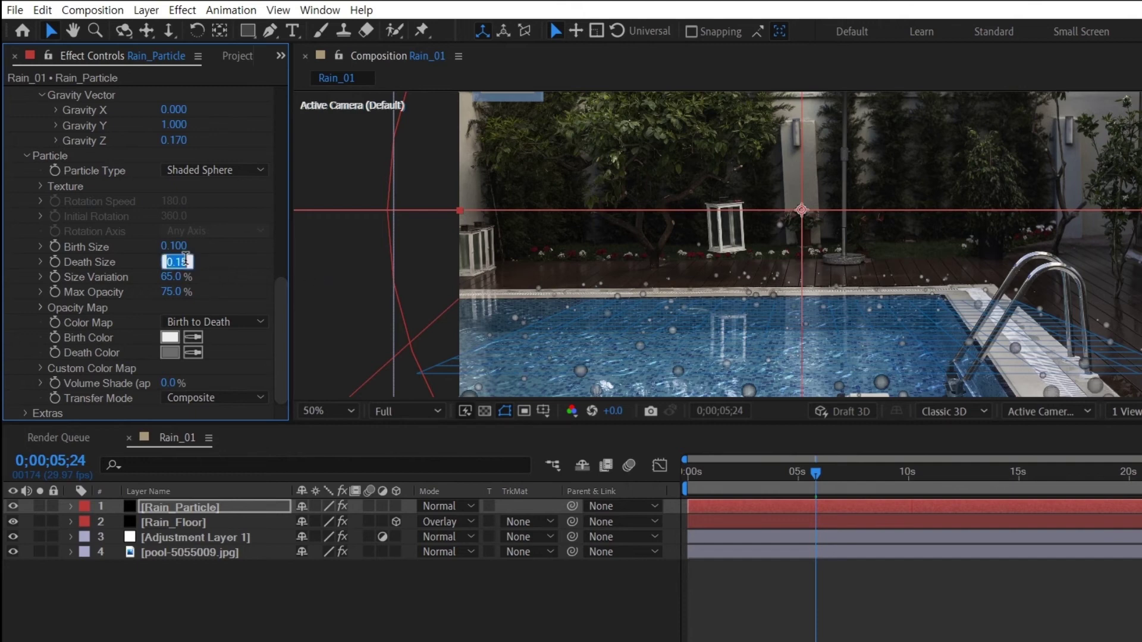
type("1")
key("Return")
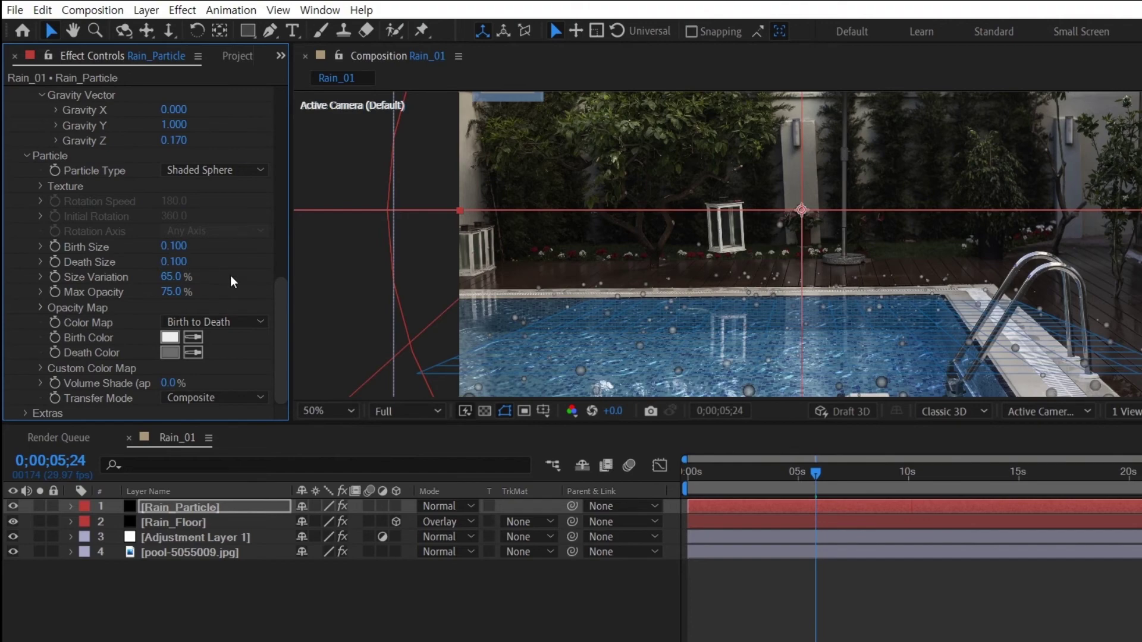
scroll(230, 276, "up", 2)
scroll(231, 276, "up", 8)
scroll(233, 277, "up", 3)
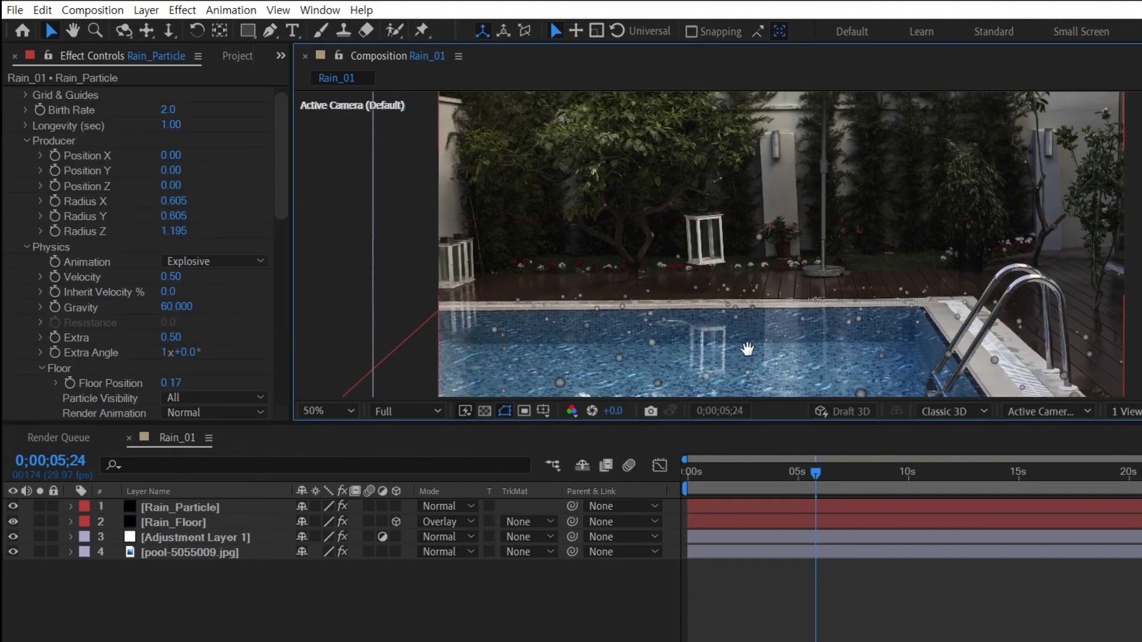
- Recentre the pool in the viewer and set the floor's Particle Visibility to Above Floor
left_click_drag(819, 300, 759, 329)
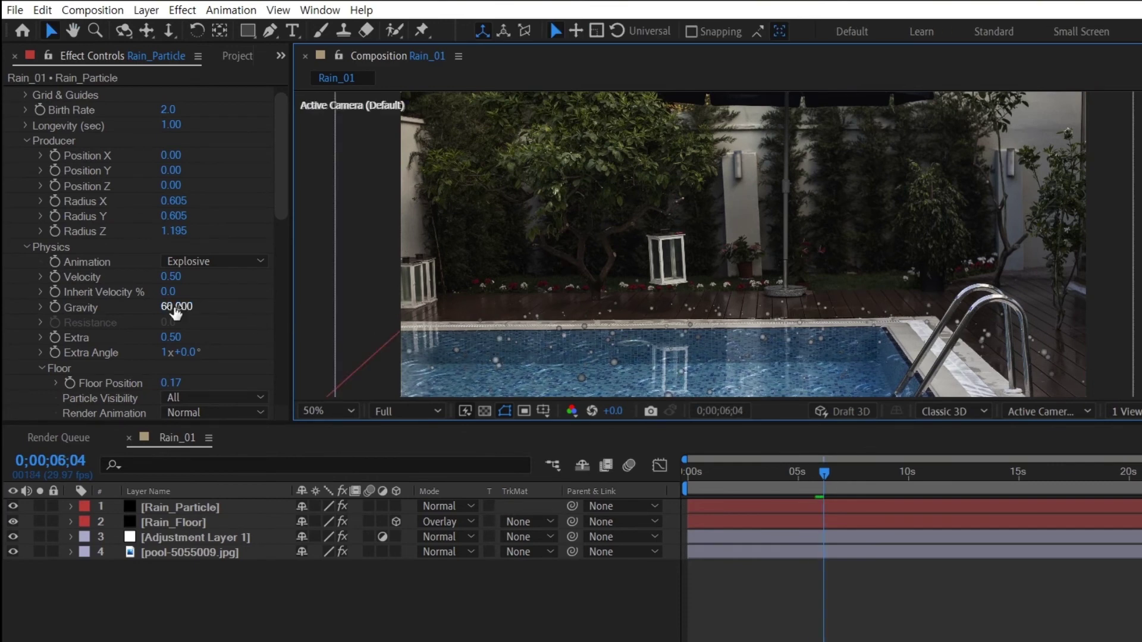
scroll(178, 310, "down", 3)
left_click(245, 320)
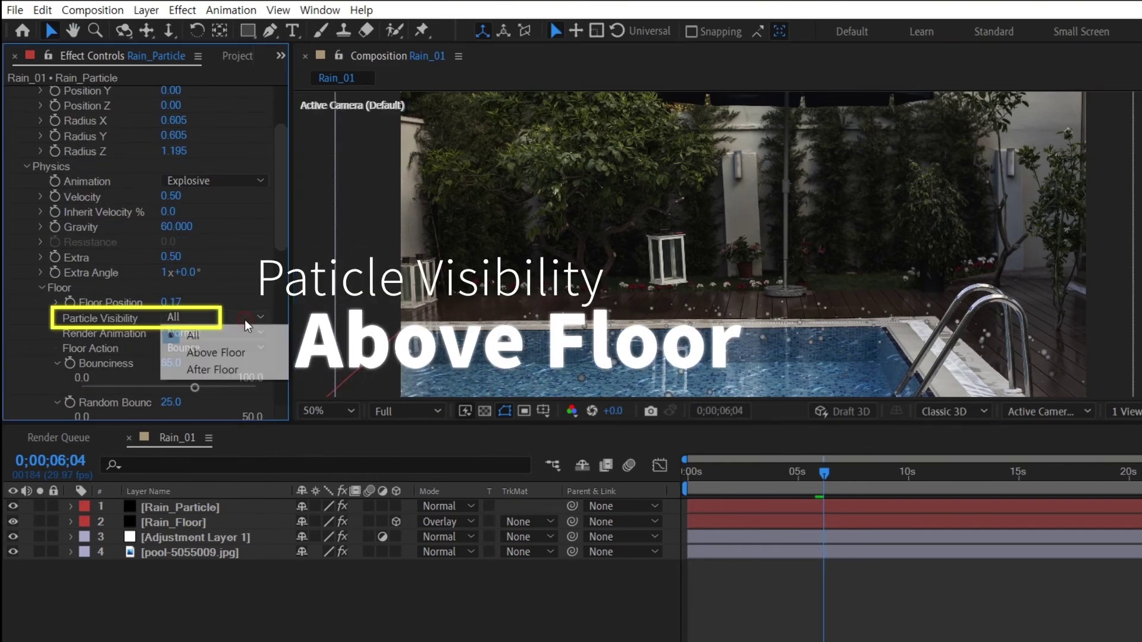
left_click(241, 350)
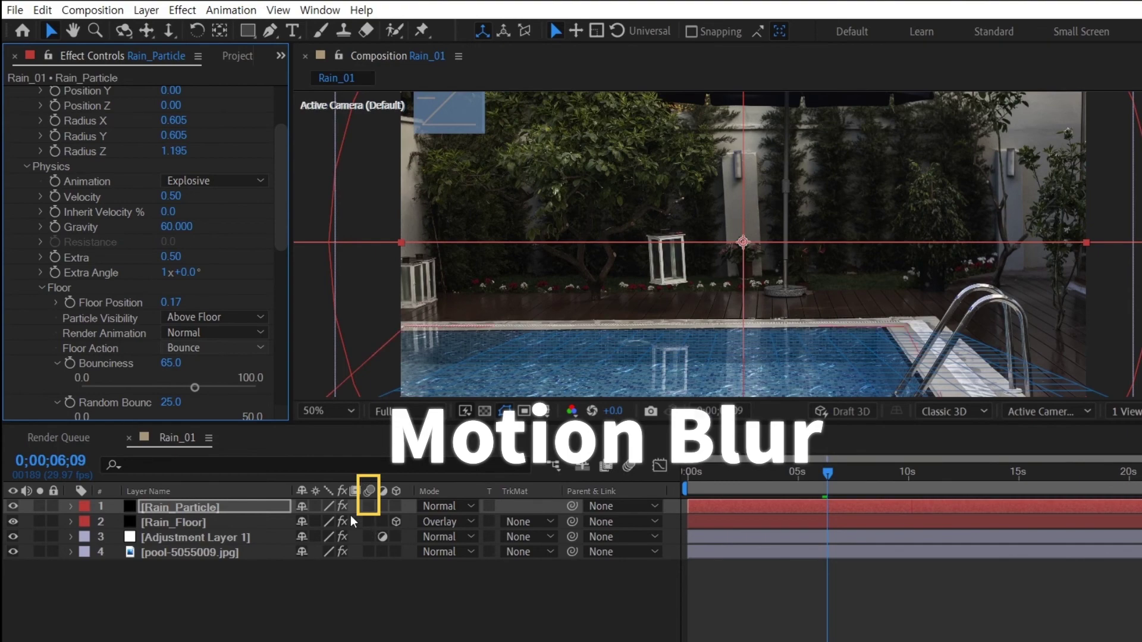
- Turn on motion blur for Rain_Particle and set its blend mode to Screen
left_click(370, 506)
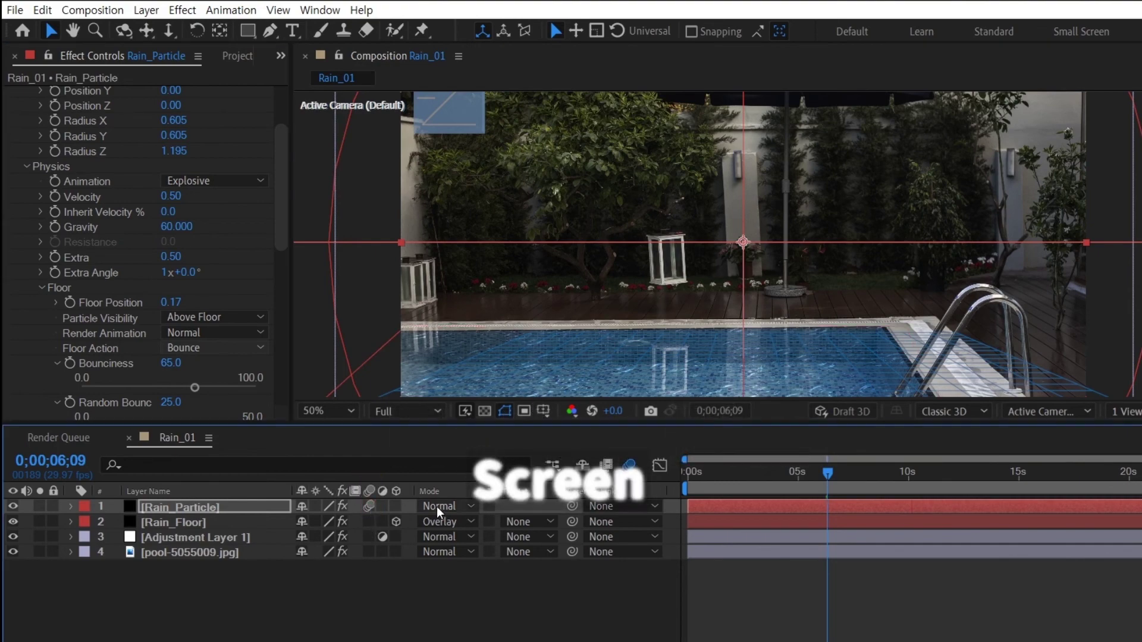
left_click(436, 507)
left_click(518, 271)
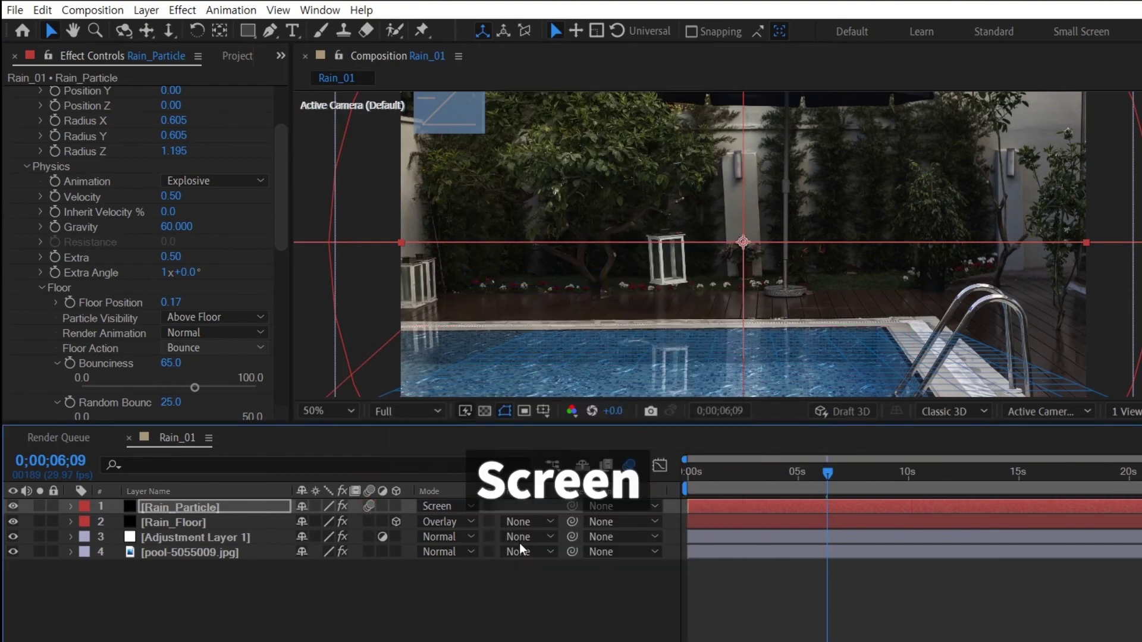
- Zoom the viewer out to 25% and set the particle Birth Rate to 20
key("comma")
key("comma")
scroll(257, 267, "up", 3)
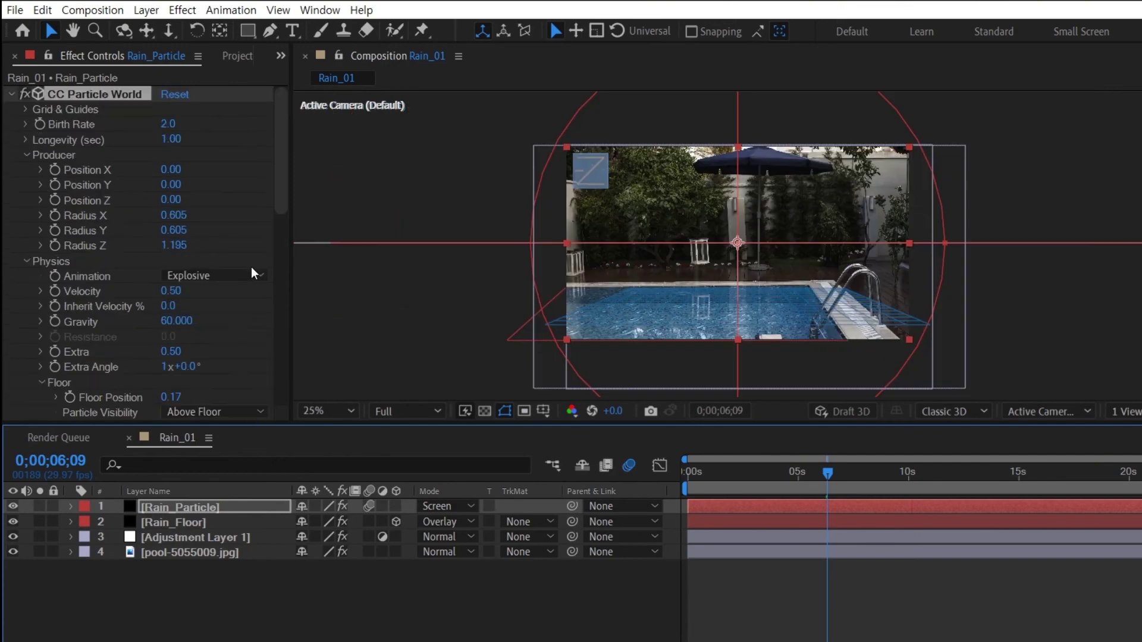
left_click(169, 124)
type("20")
key("Return")
scroll(840, 235, "up", 1)
- Preview the rain while trying a new birth rate, then fit the composition in the viewer
key("space")
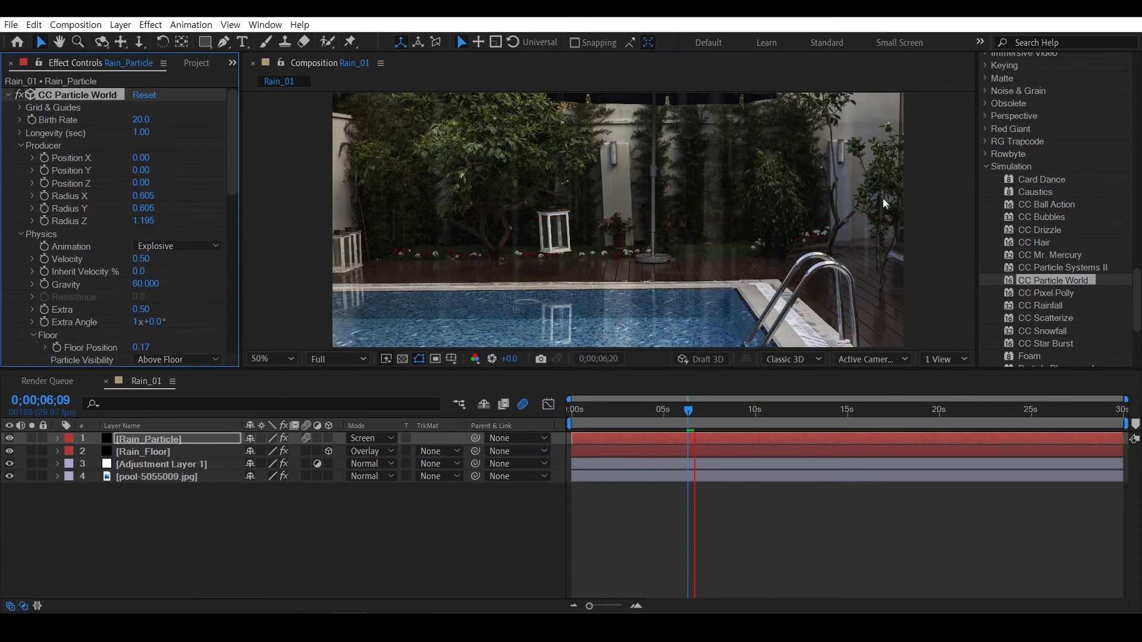
left_click(141, 120)
type("15")
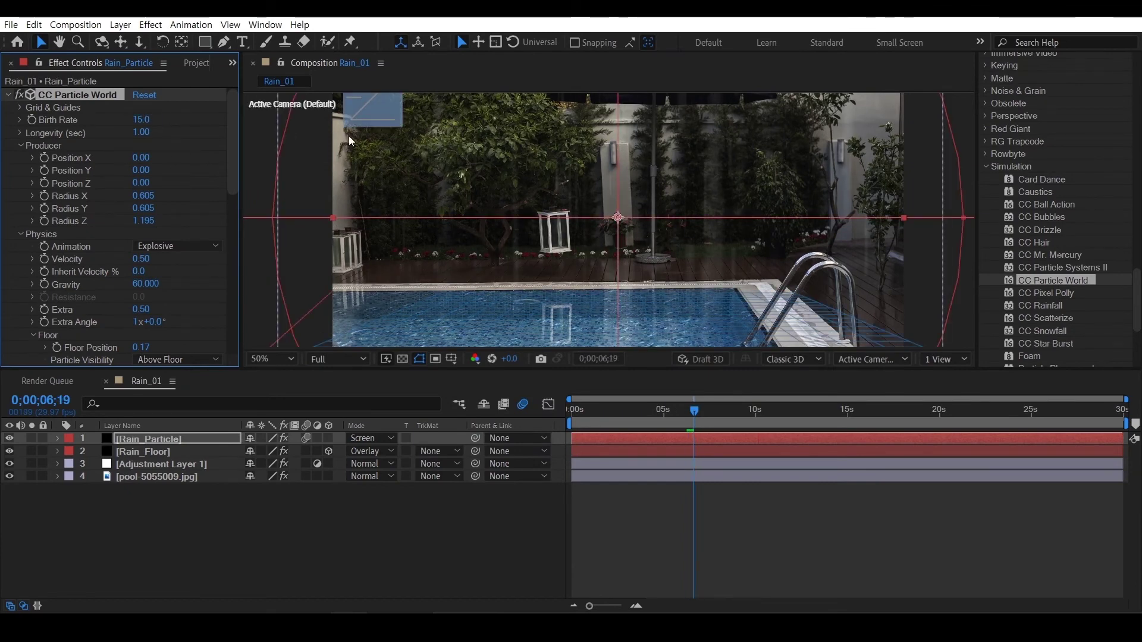
key("space")
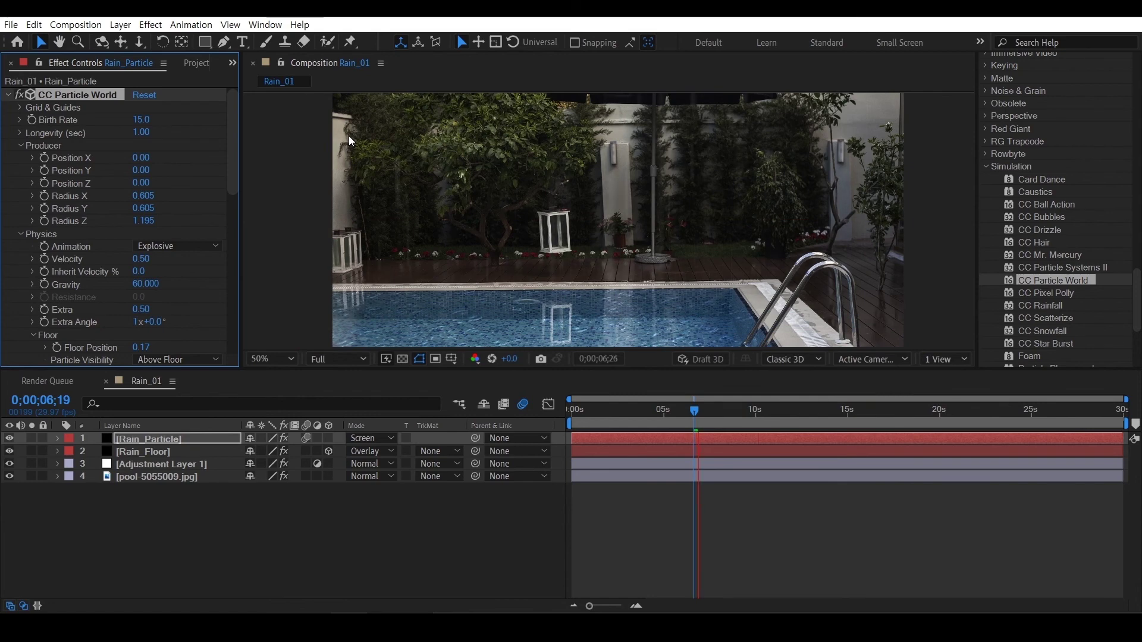
key("space")
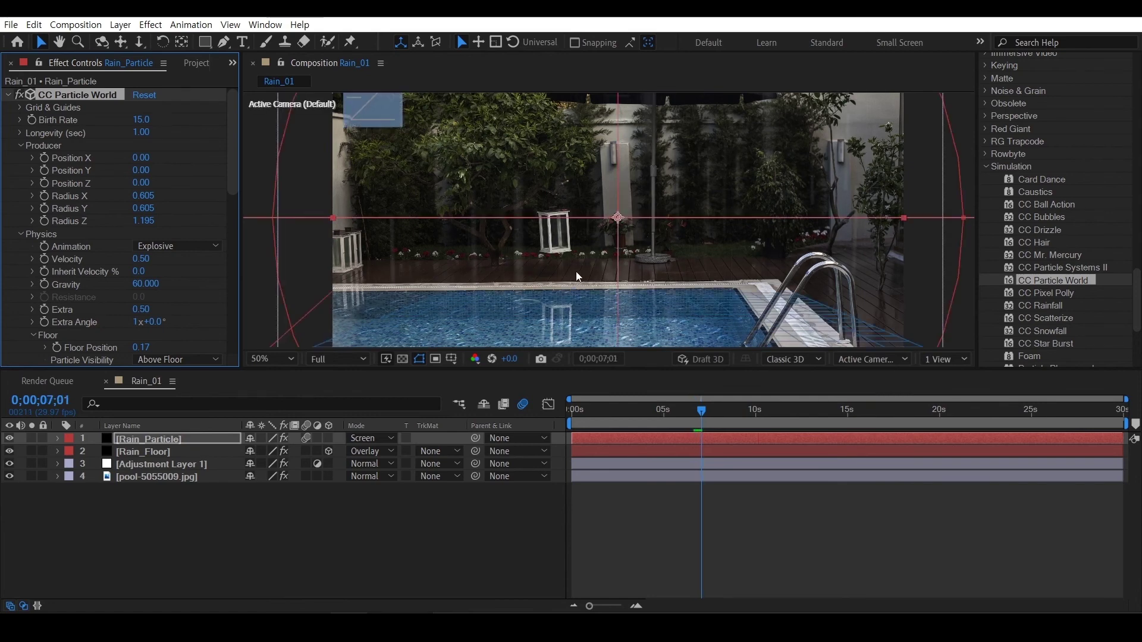
left_click_drag(576, 271, 598, 245)
scroll(598, 245, "down", 1)
left_click(396, 237)
scroll(599, 254, "down", 1)
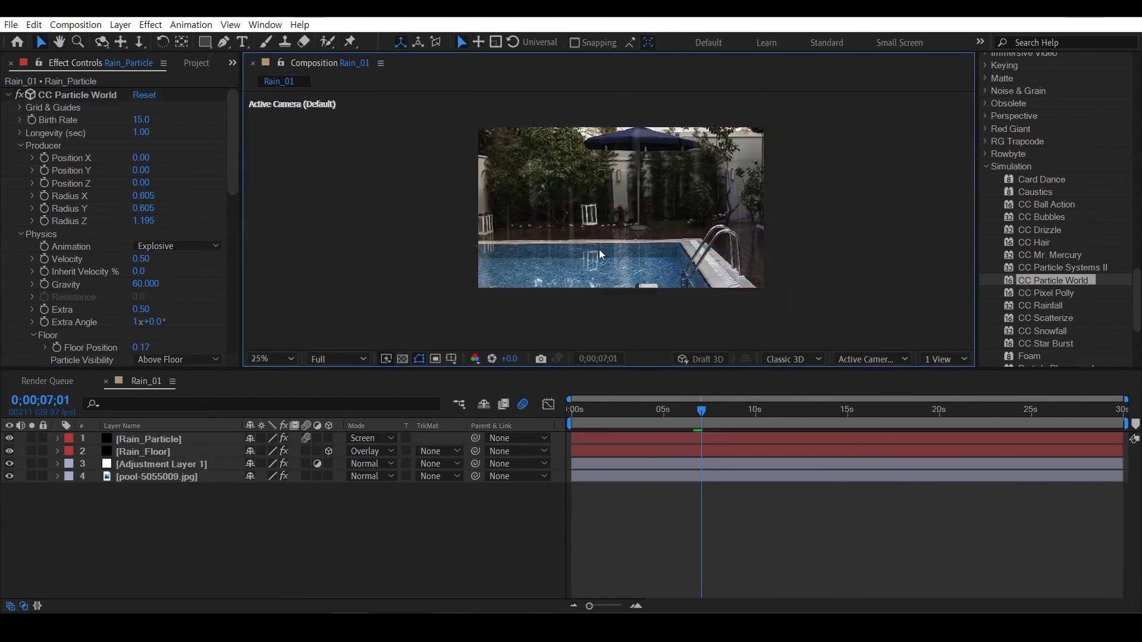
key("shift+slash")
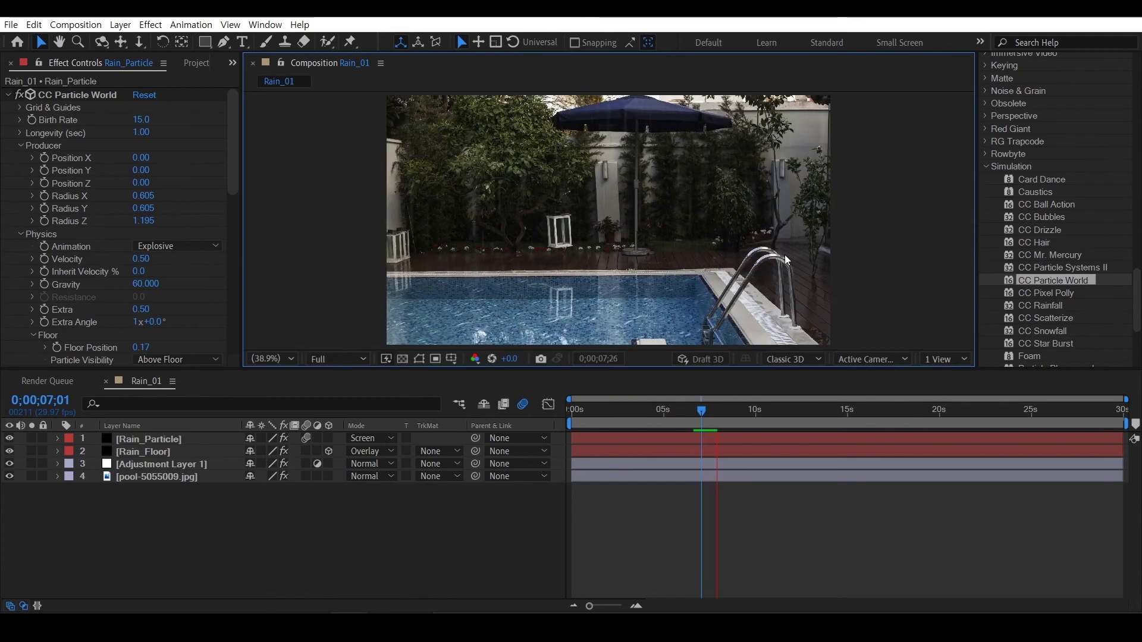
- Lower the particle Birth Rate to 18 and preview the sparser rain
left_click(141, 119)
type("1")
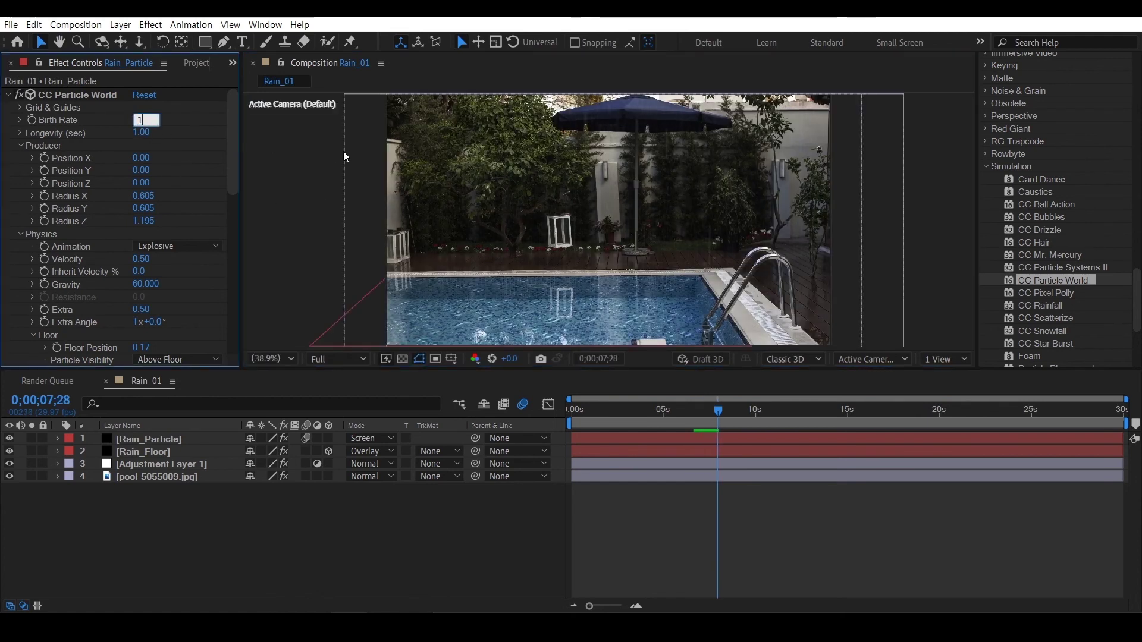
type("8")
key("Return")
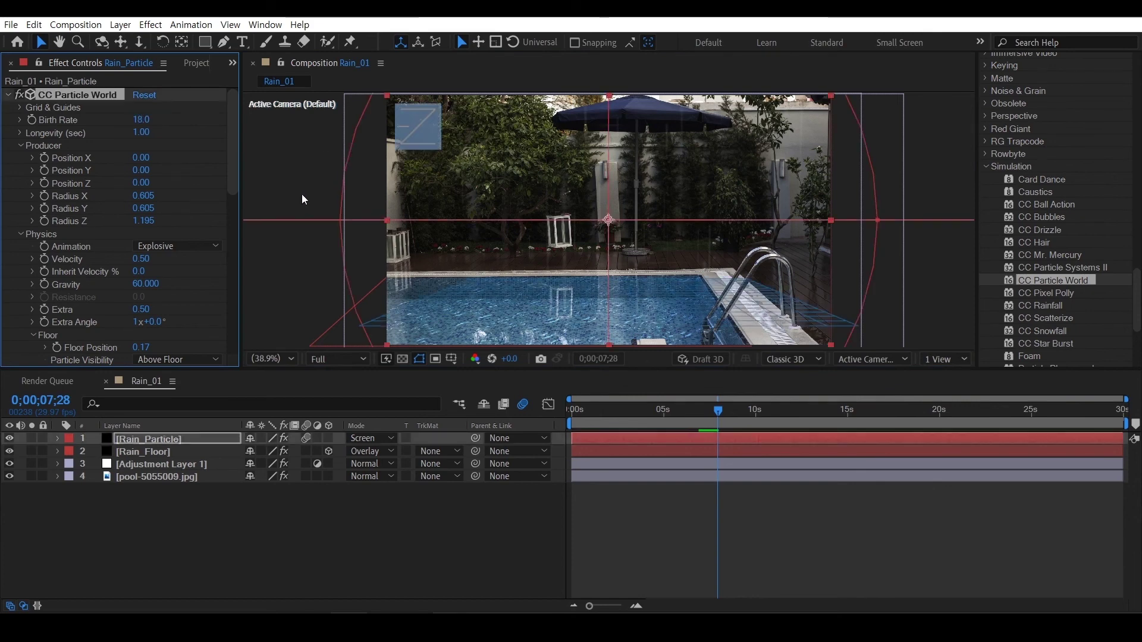
left_click(316, 346)
key("space")
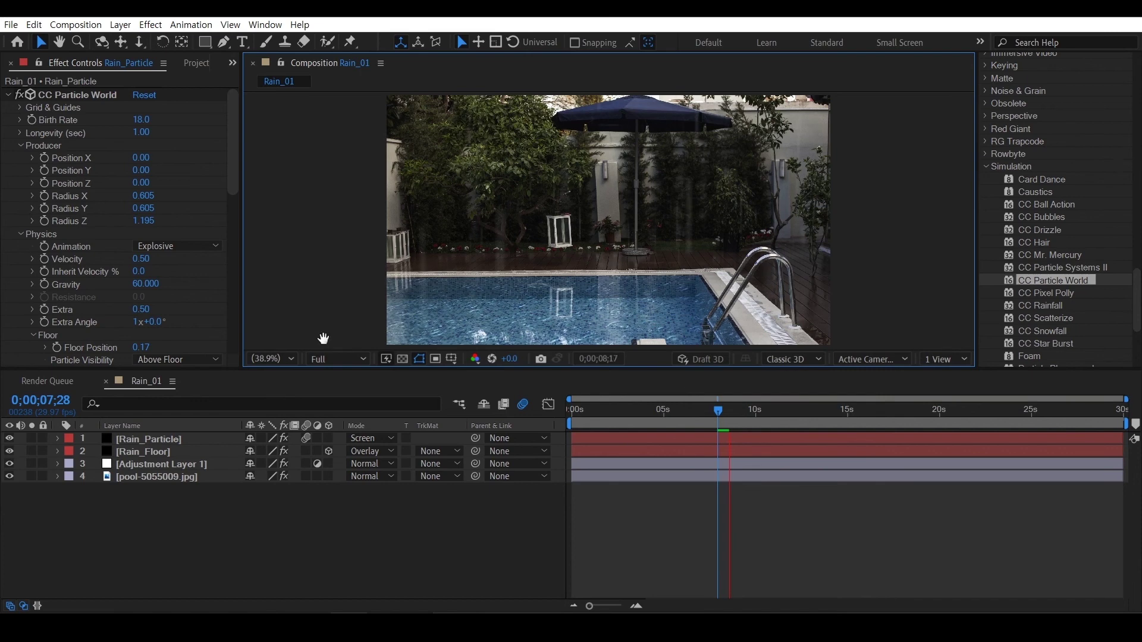
key("space")
right_click(302, 521)
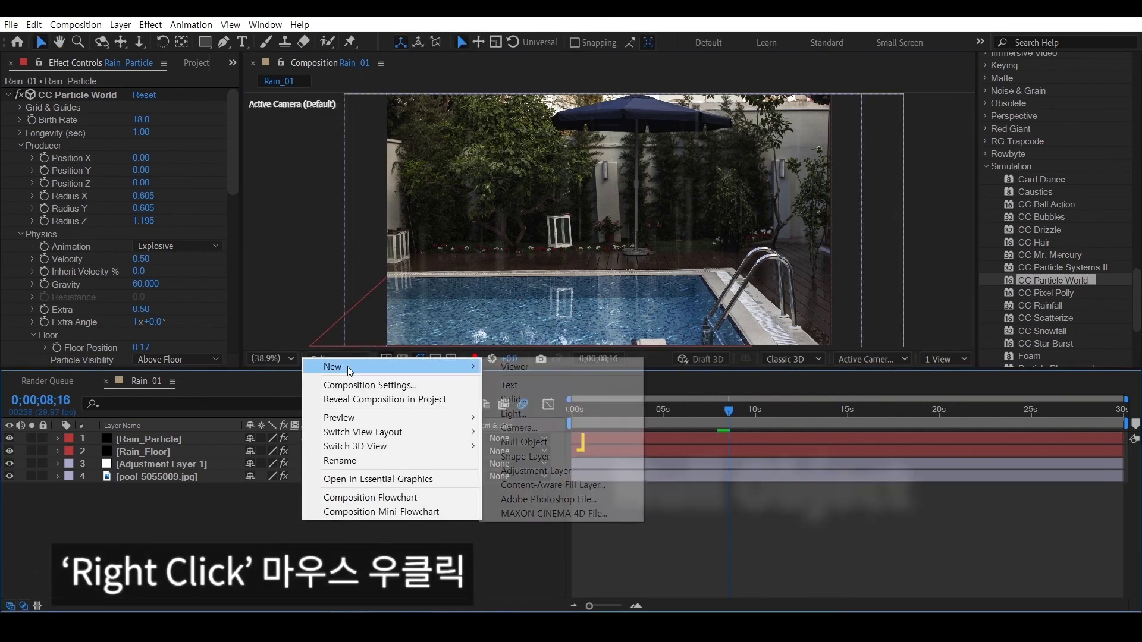
- Add Null 2 and parent Rain_Particle, Rain_Floor, Adjustment Layer 1 and pool-5055009.jpg to it
mouse_move(347, 367)
left_click(573, 440)
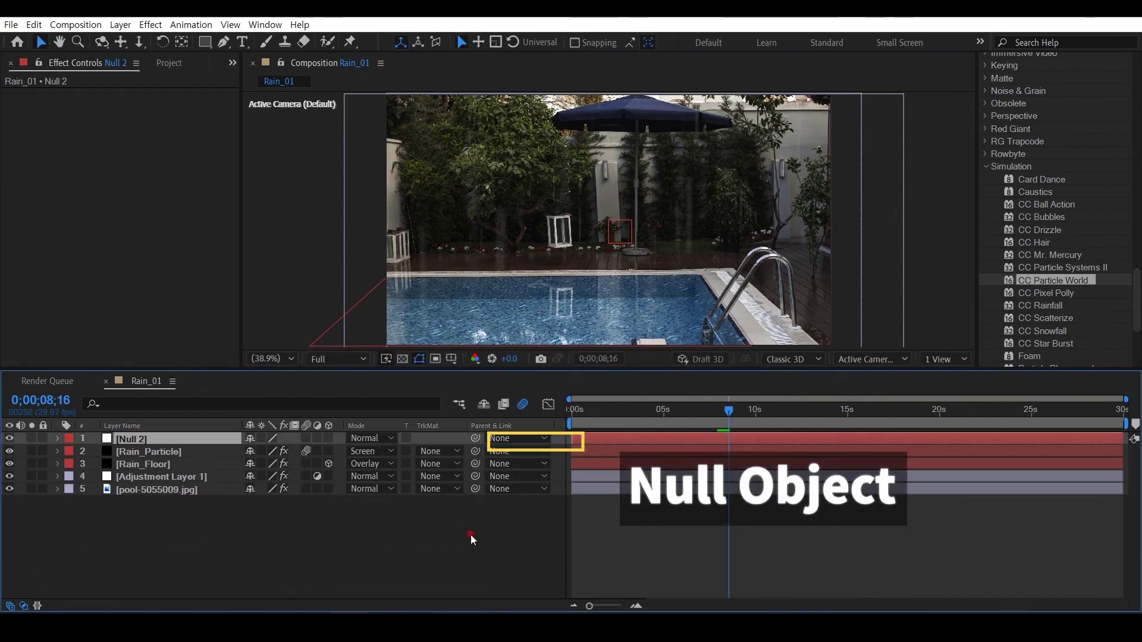
left_click_drag(475, 451, 191, 438)
left_click_drag(477, 464, 206, 439)
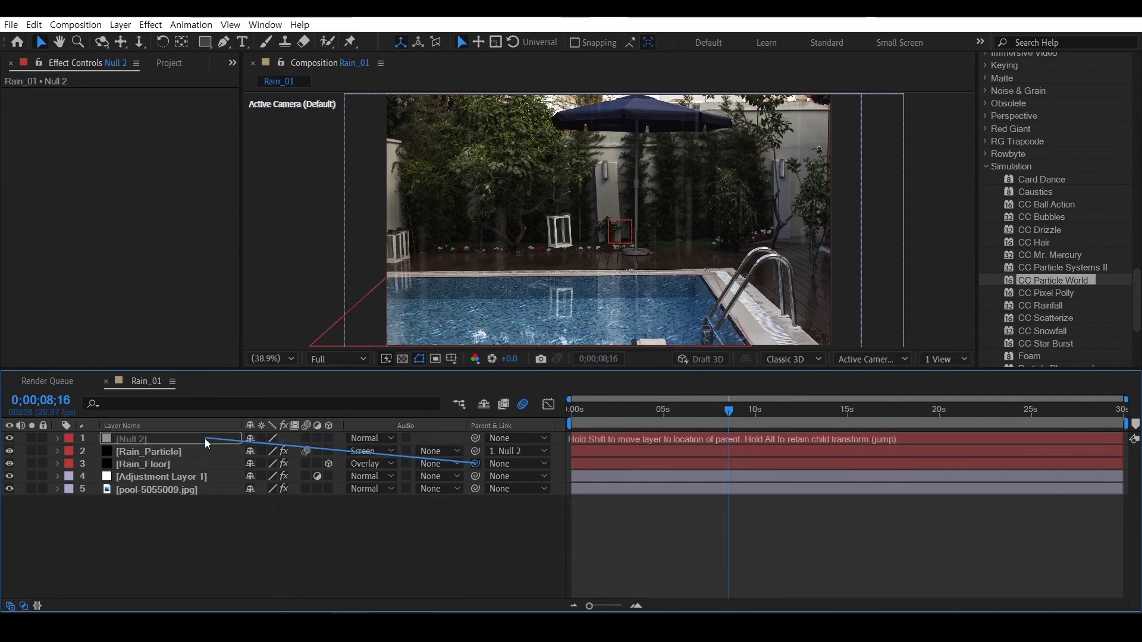
mouse_move(476, 476)
left_mouse_down()
mouse_move(177, 453)
mouse_move(187, 442)
left_mouse_up()
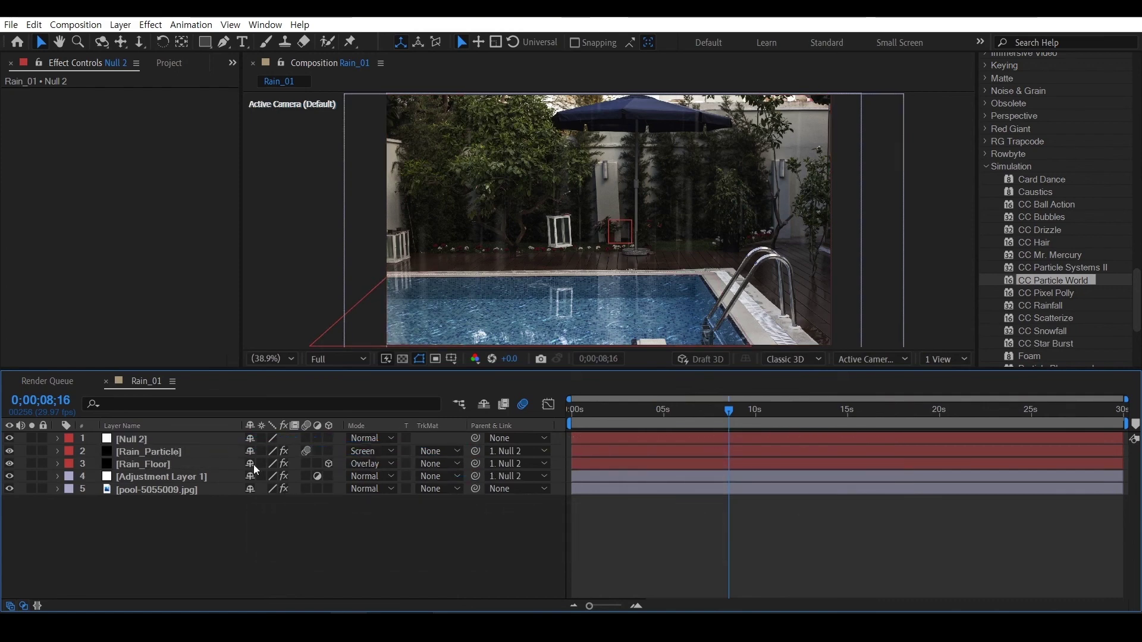
left_click_drag(475, 488, 179, 439)
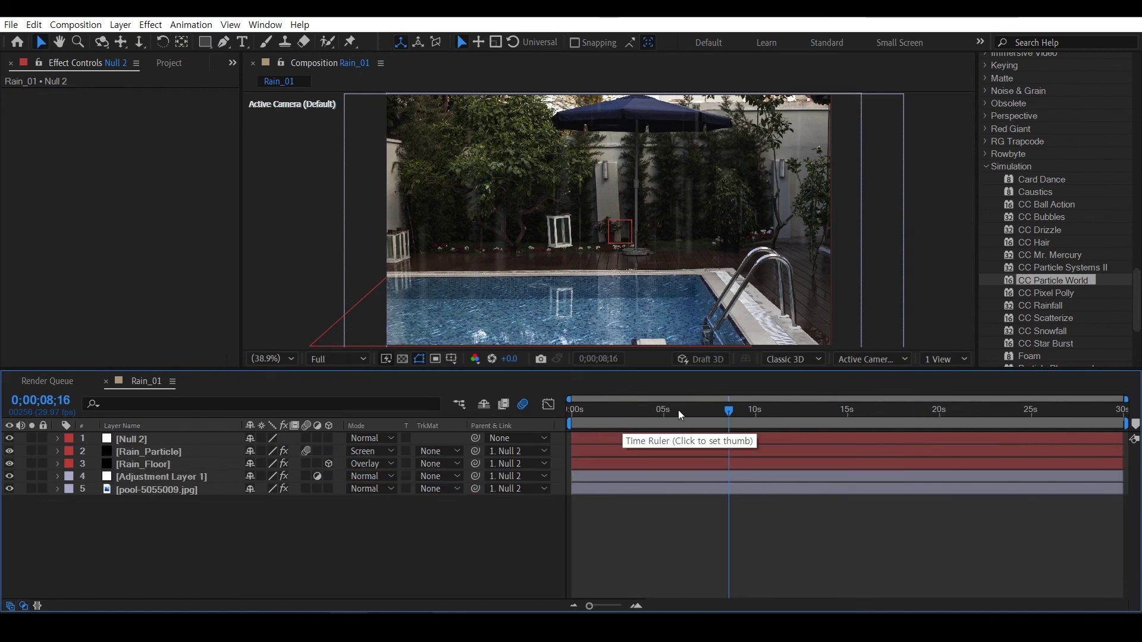
left_click_drag(728, 413, 491, 411)
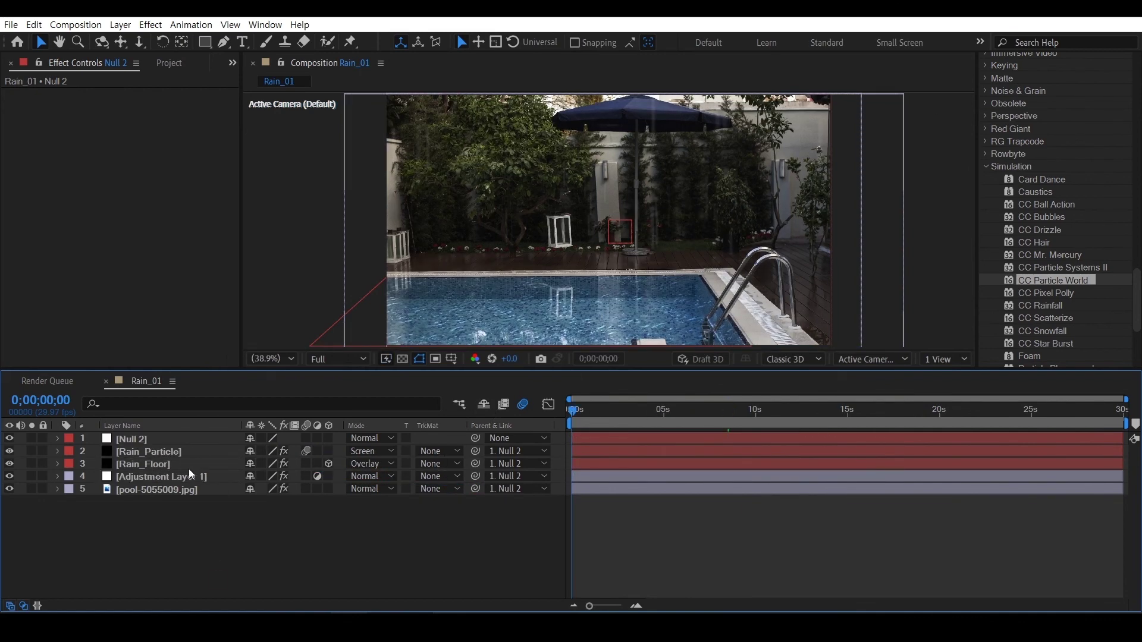
left_click(183, 441)
- Keyframe Null 2's Position X from 837 at 0s to 947 at 10s
key("p")
left_click_drag(264, 455, 100, 455)
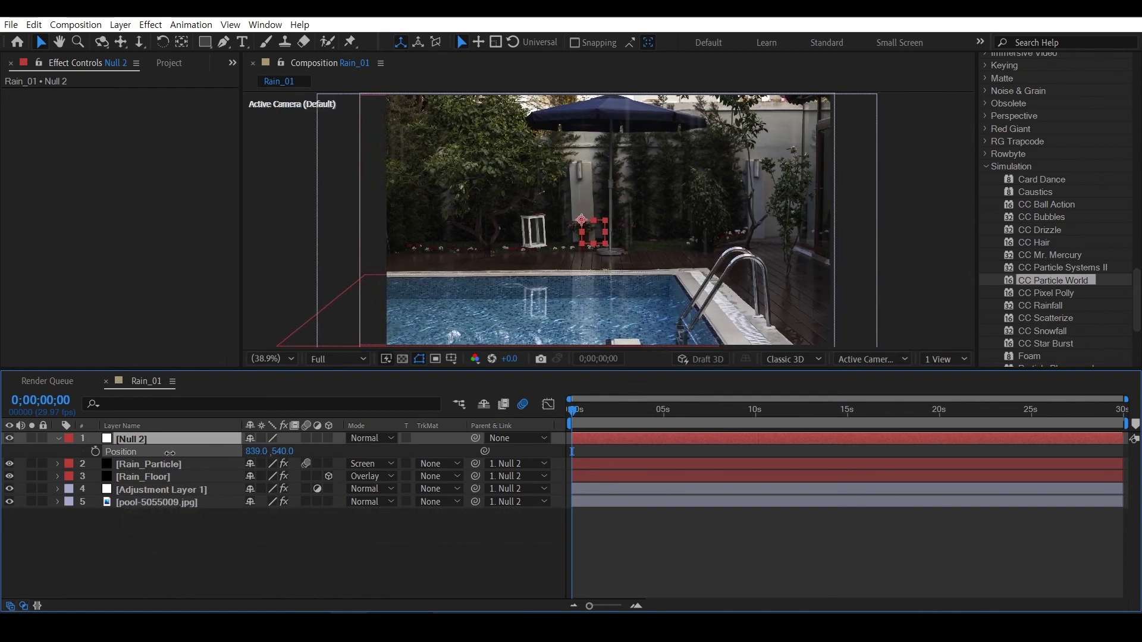
left_click(96, 452)
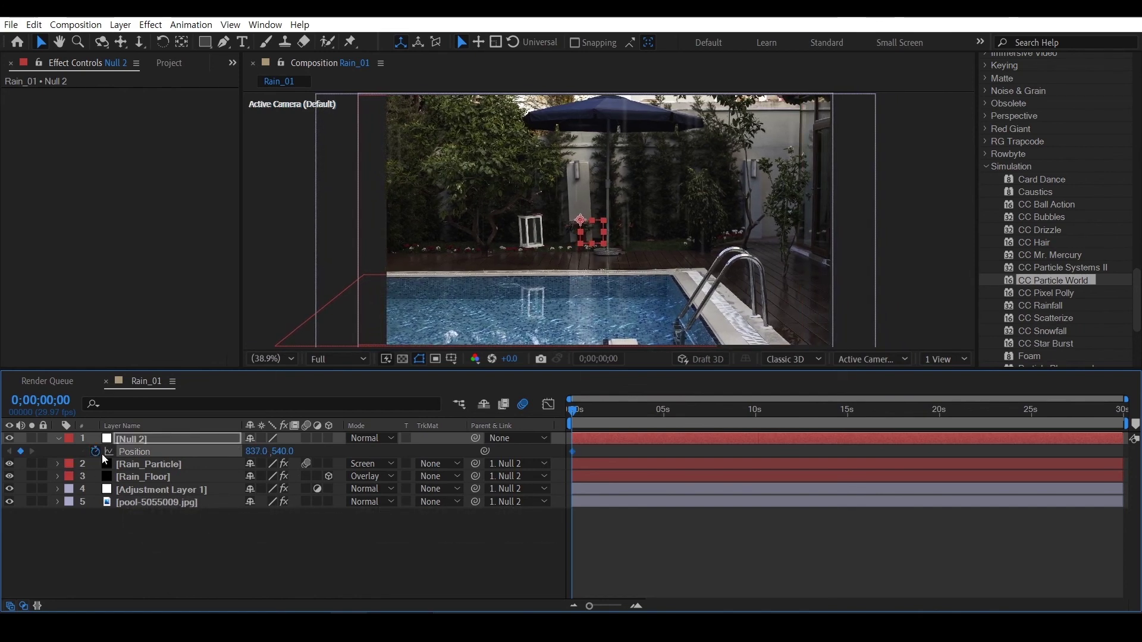
left_click(751, 419)
left_click_drag(751, 419, 756, 417)
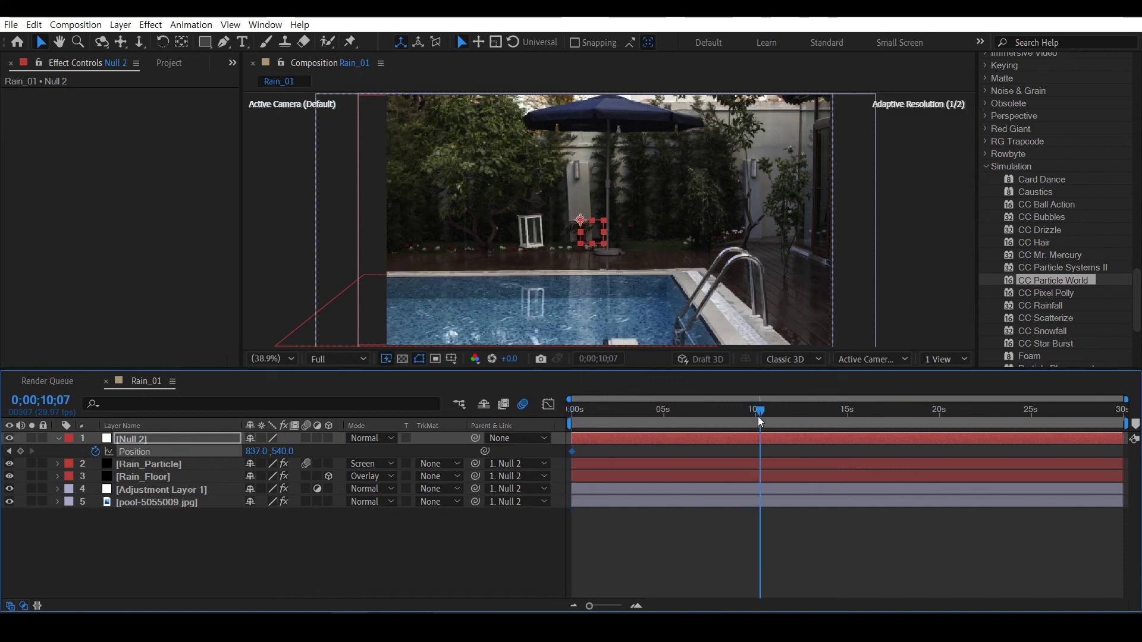
left_click_drag(256, 452, 337, 453)
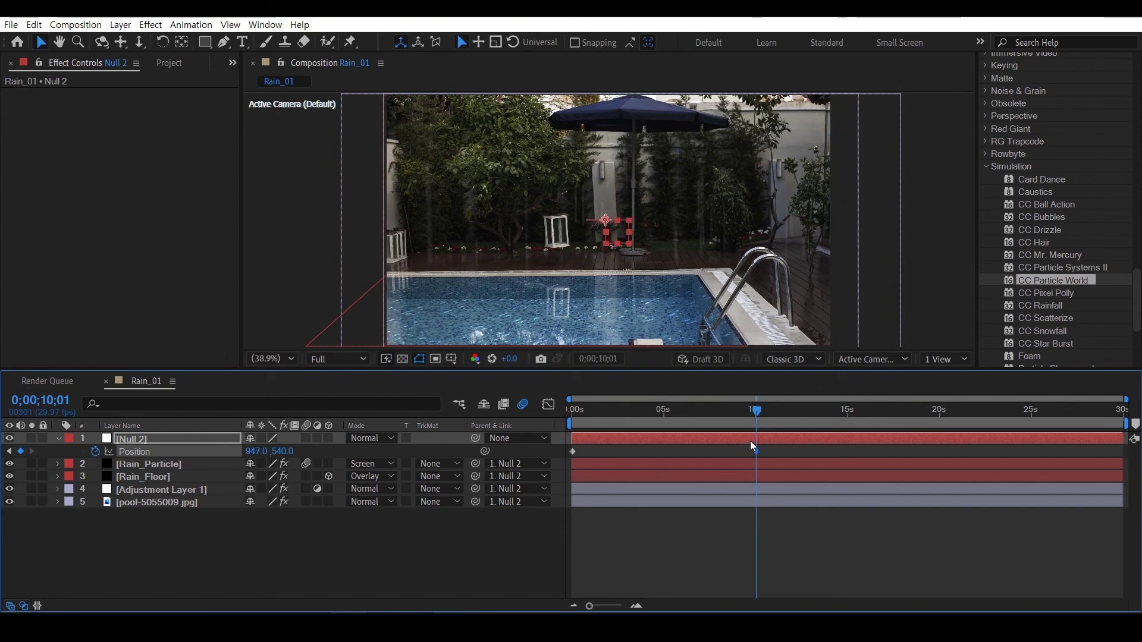
- Return to the start, maximize the viewer and play back the drifting rain
left_click(779, 490)
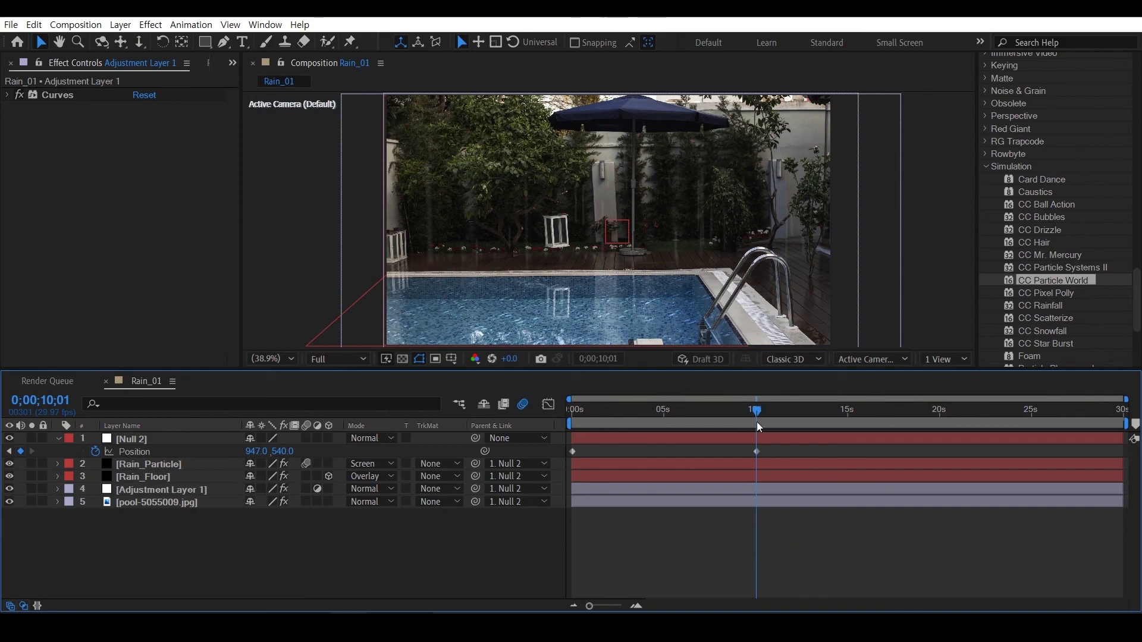
left_click_drag(756, 411, 539, 408)
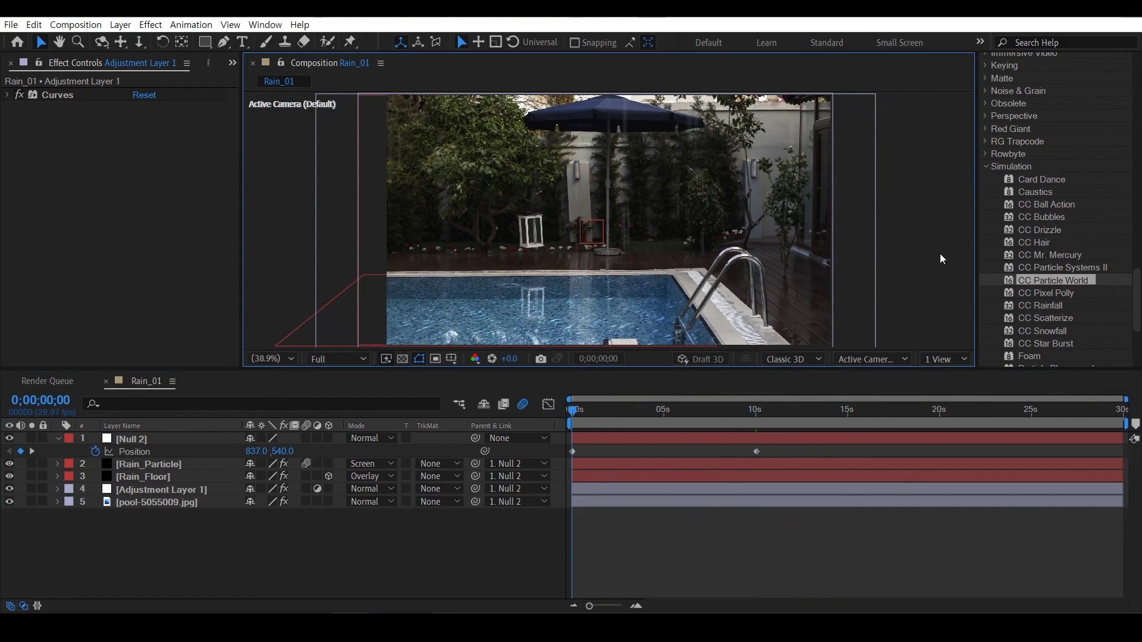
key("grave")
key("space")
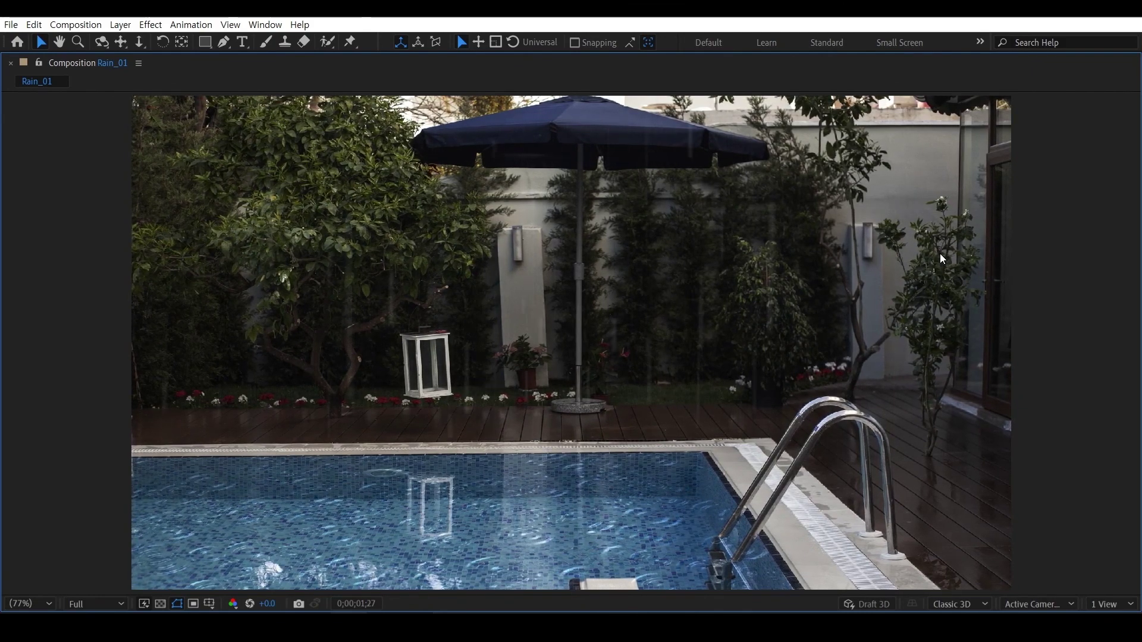
- Restore the panels, preview the drift from 0s, then scrub through the first seconds
key("grave")
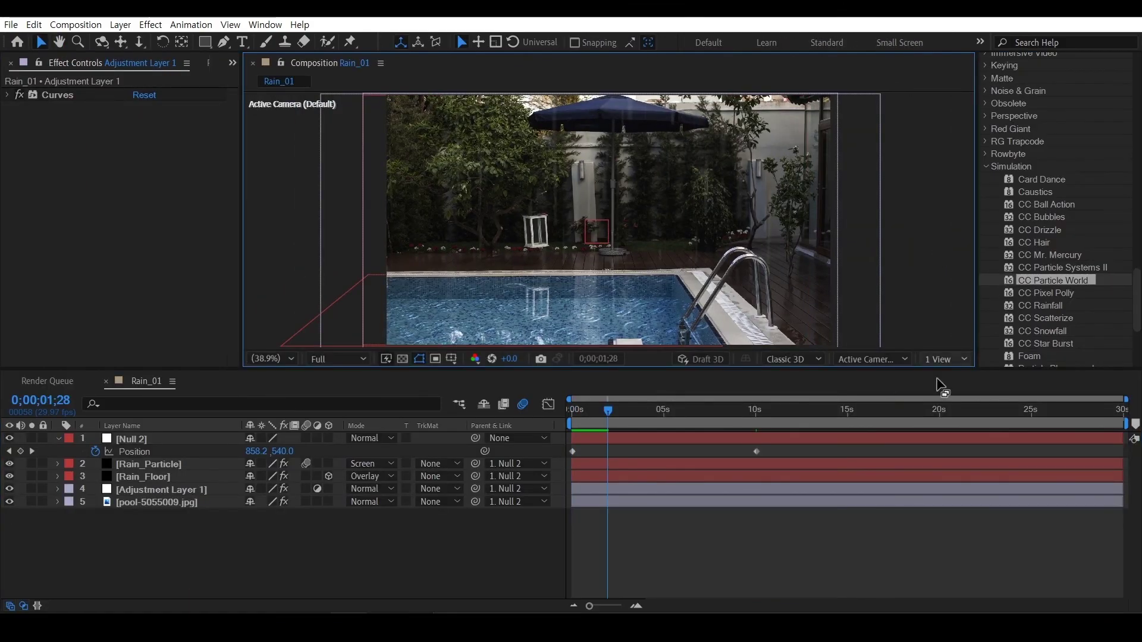
left_click_drag(602, 409, 561, 417)
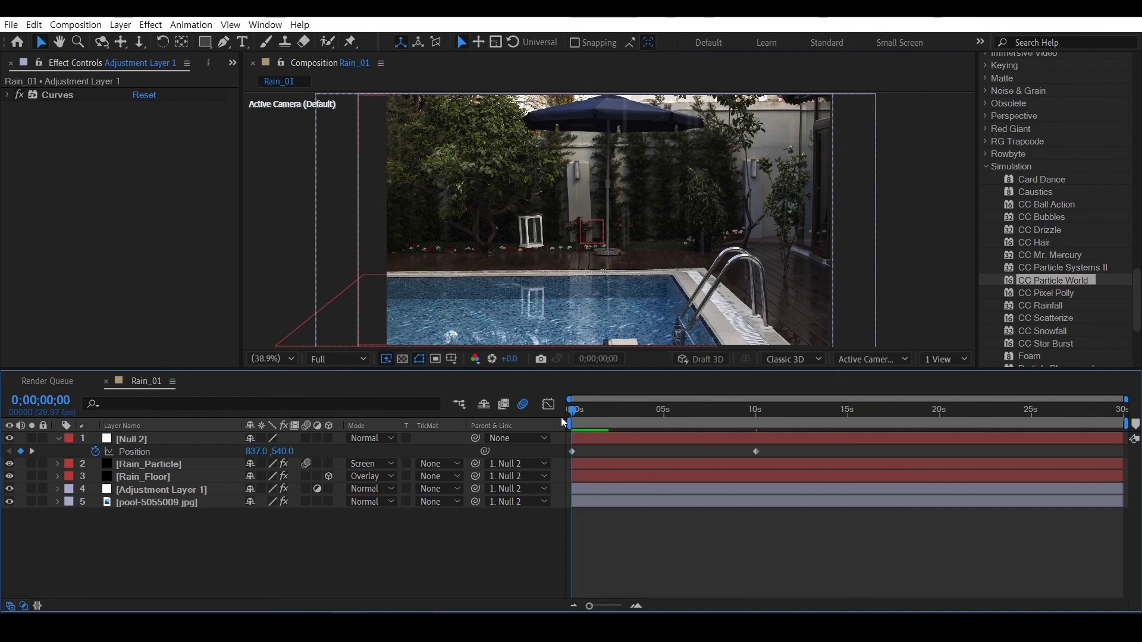
key("space")
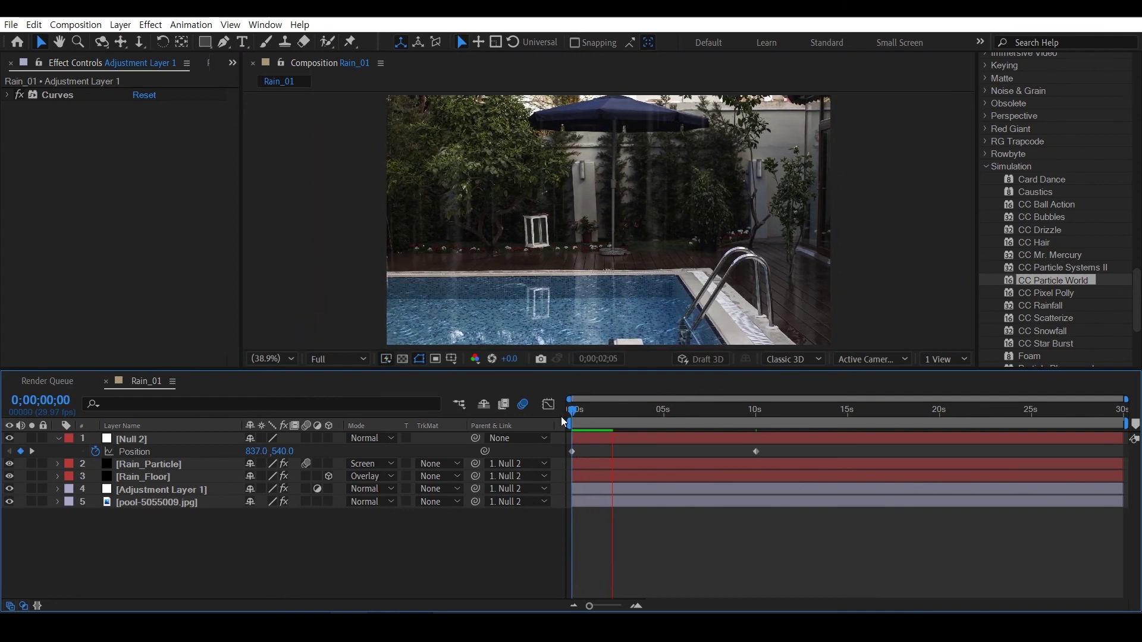
left_click(619, 410)
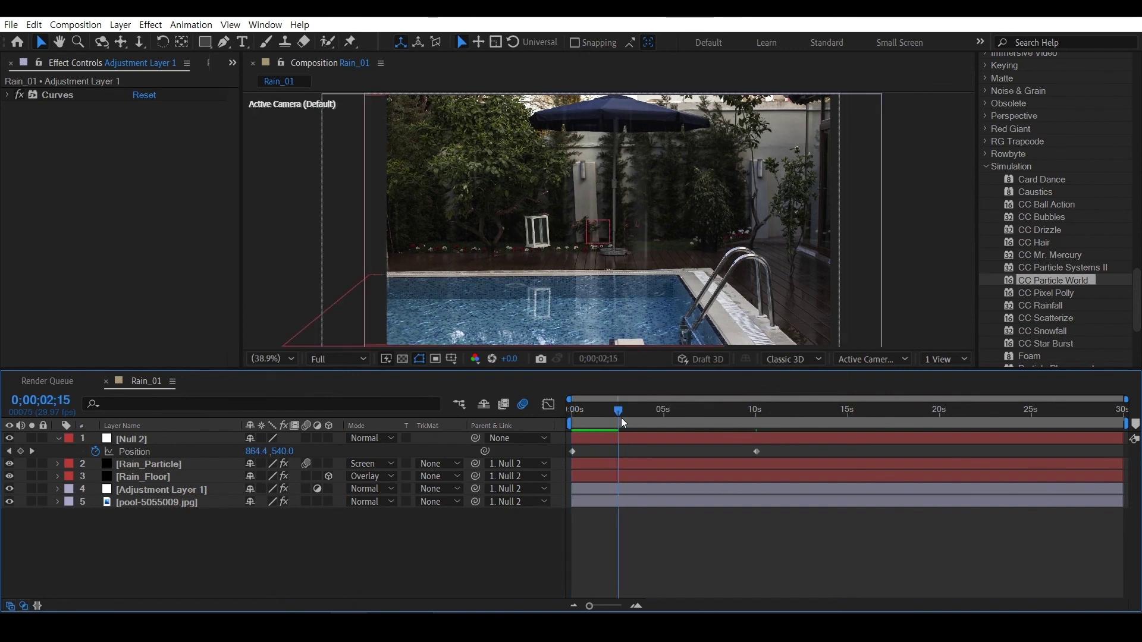
mouse_move(619, 410)
left_mouse_down()
mouse_move(566, 419)
mouse_move(760, 431)
left_mouse_up()
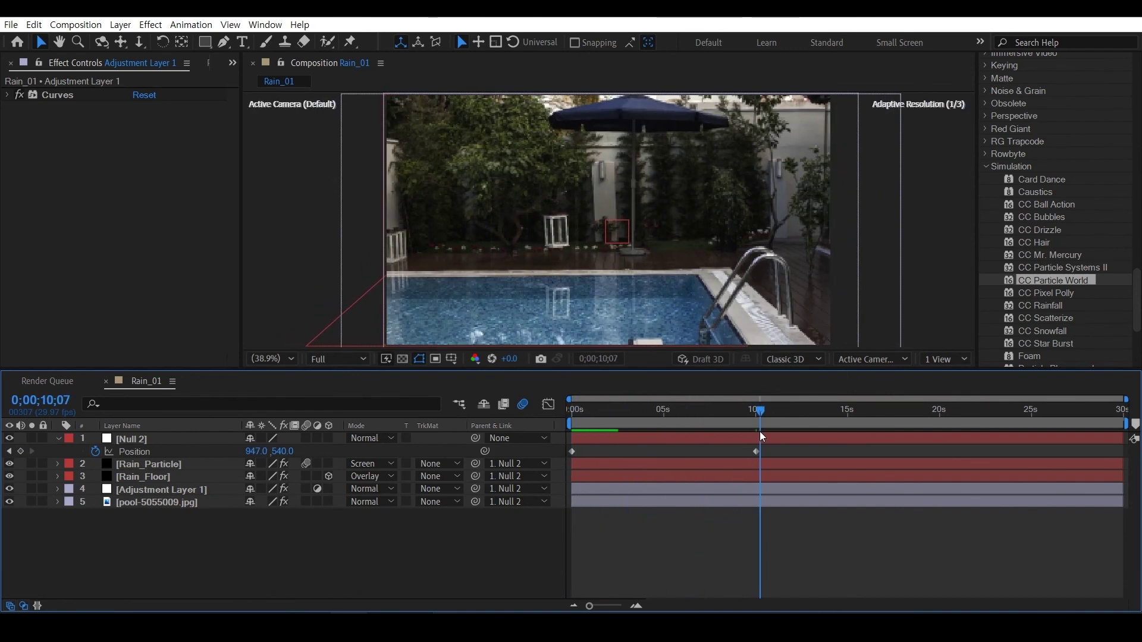